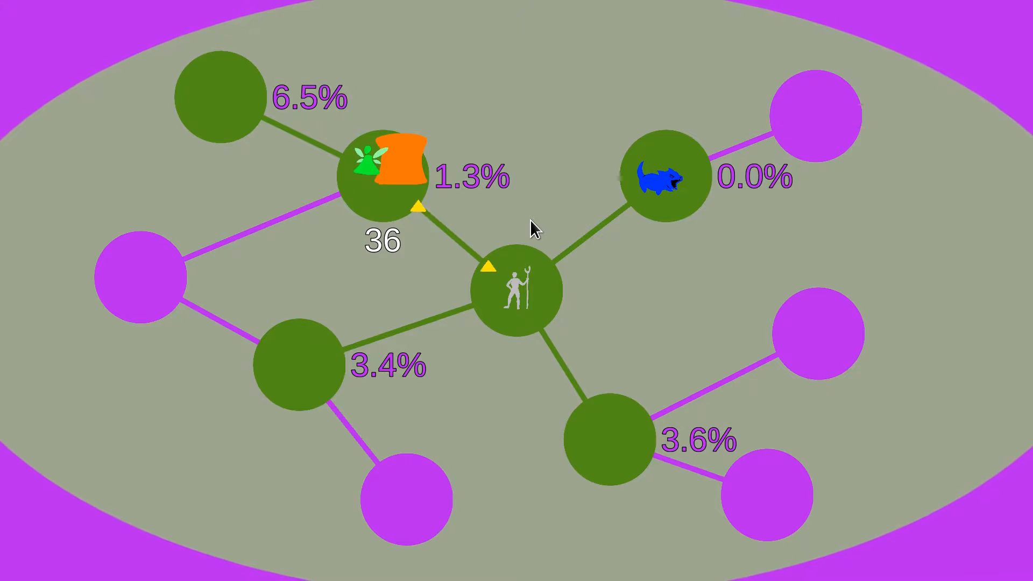
Send the green fairy and the blue creature to the central node
key("space")
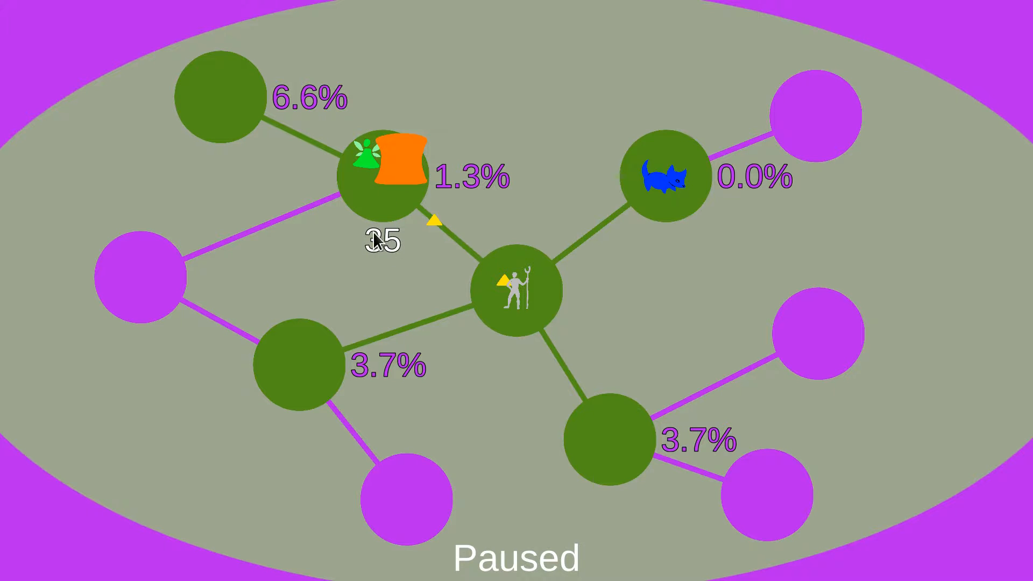
left_click(367, 161)
right_click(539, 286)
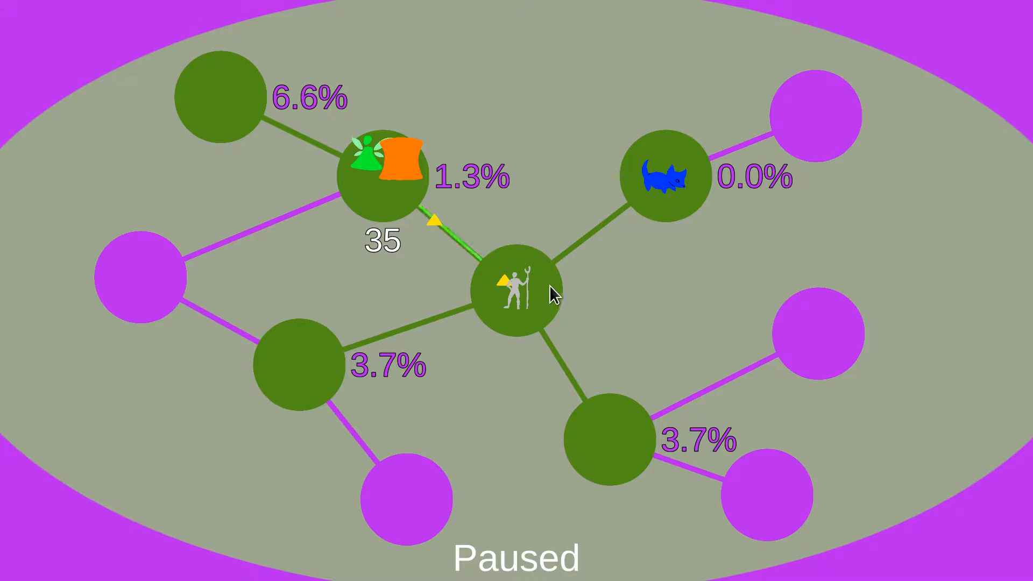
key("space")
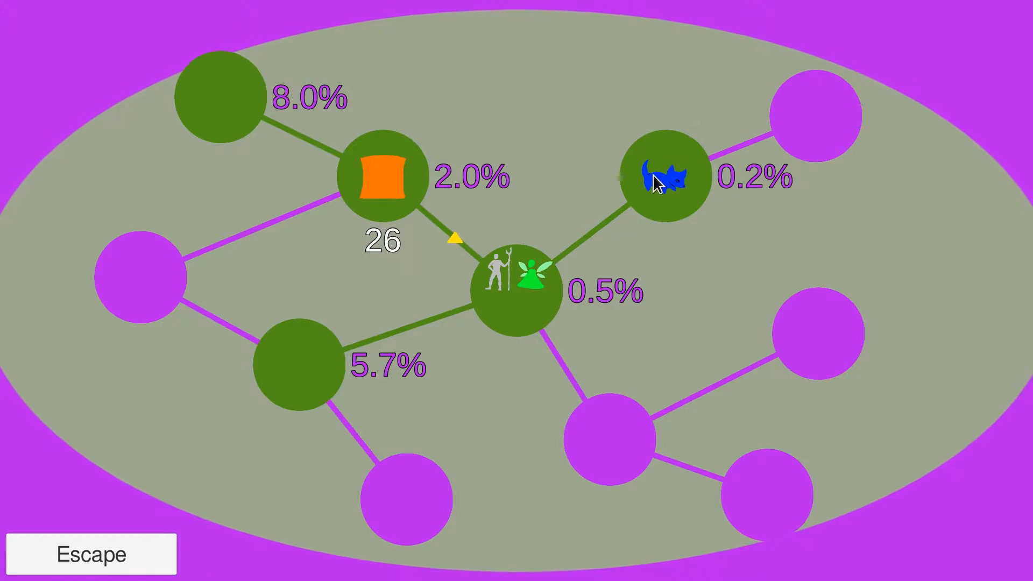
left_click_drag(657, 182, 544, 288)
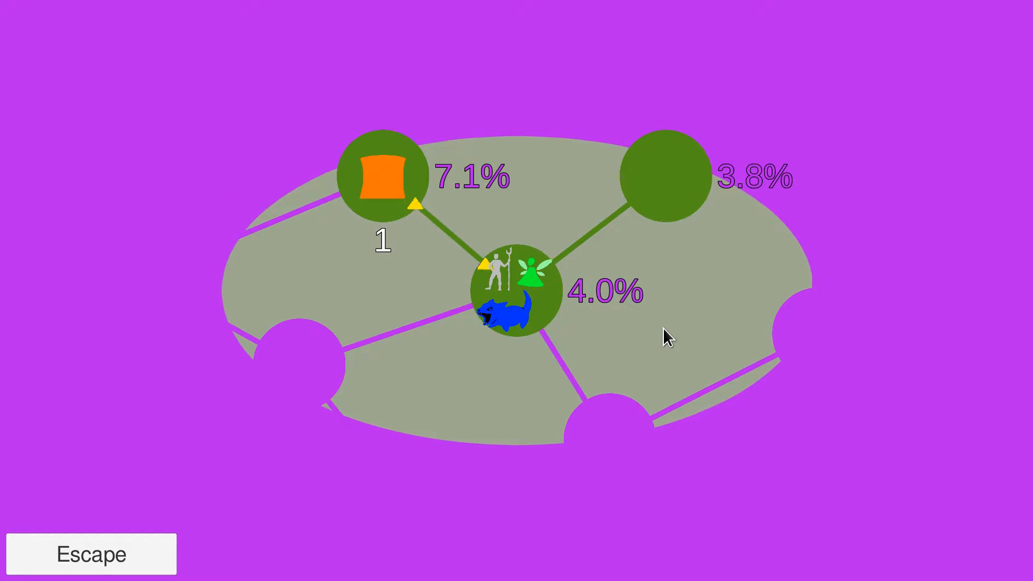
Send the orange unit from the northwest node to the central node
key("space")
key("space")
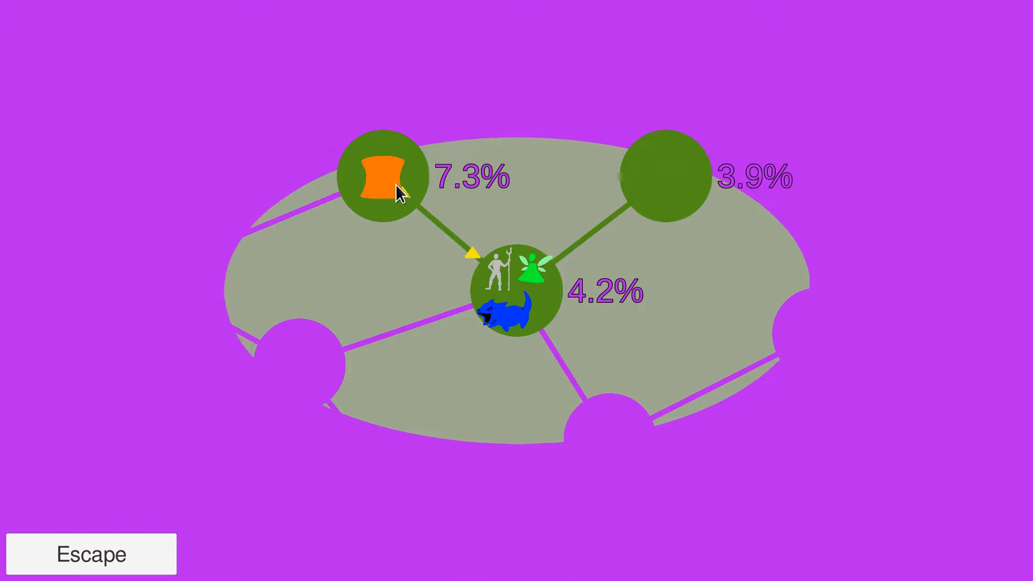
key("space")
left_click_drag(413, 205, 547, 316)
key("space")
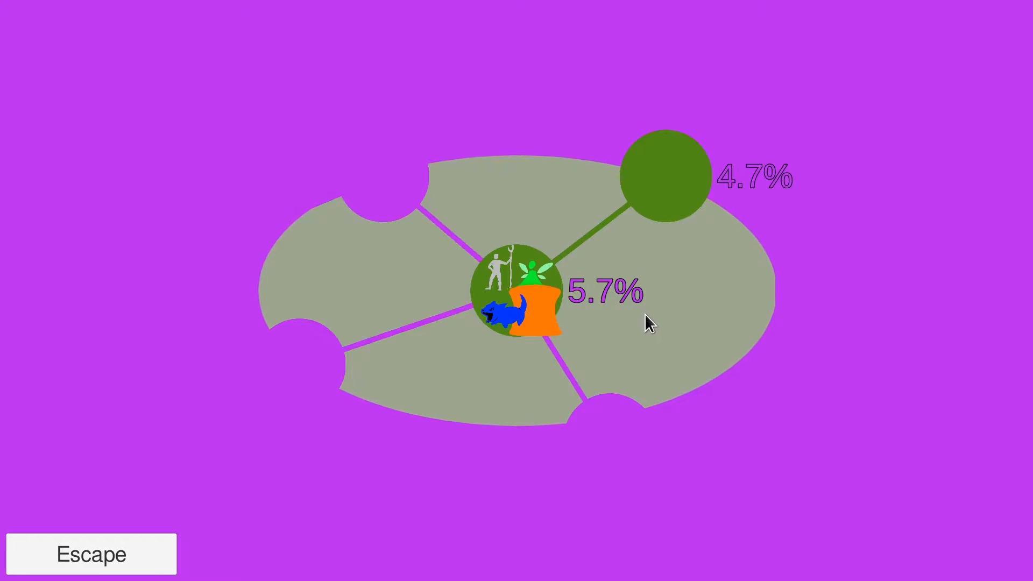
Pause the round, escape with the gathered units and restart the level
key("space")
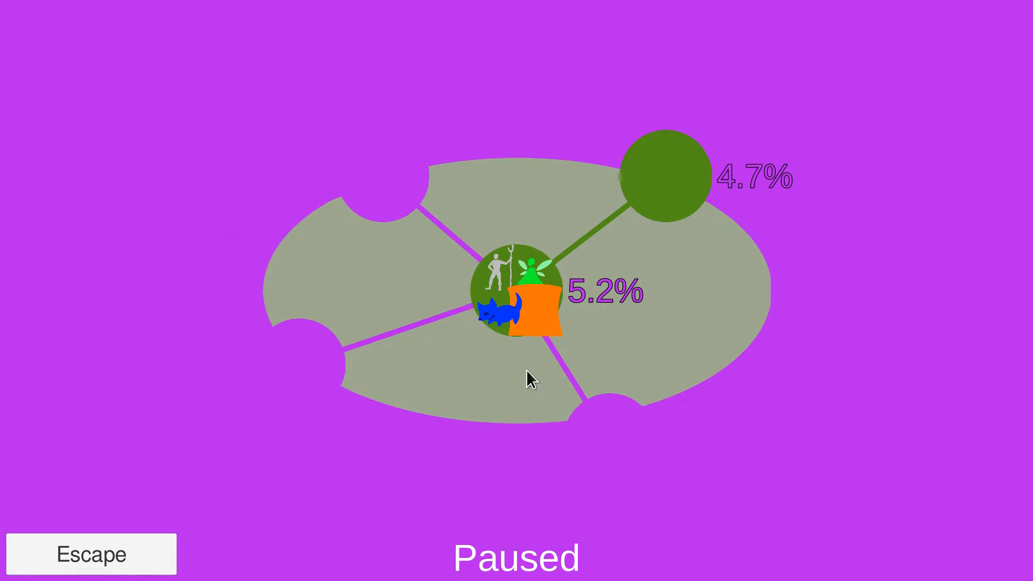
left_click(113, 556)
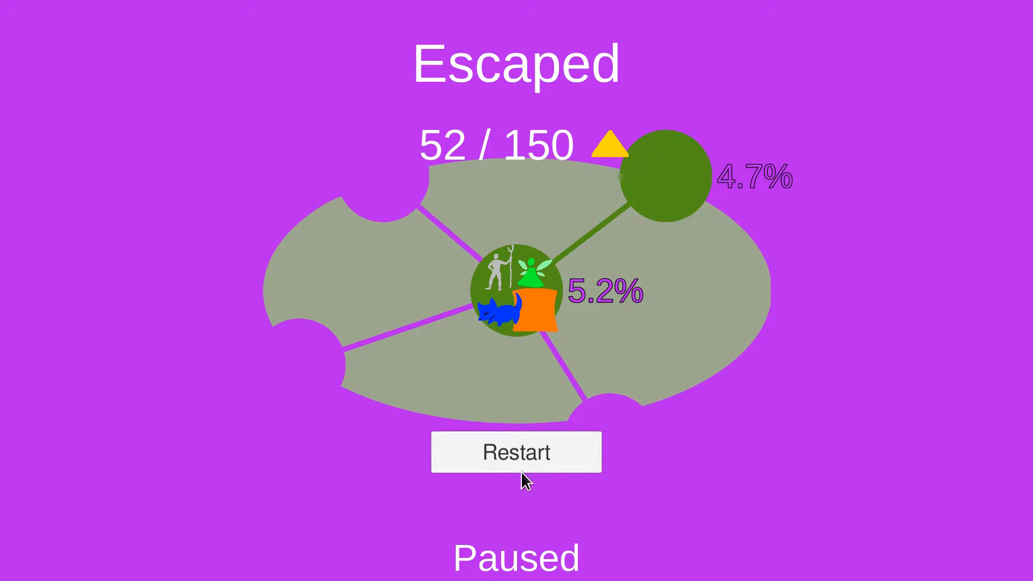
left_click(524, 455)
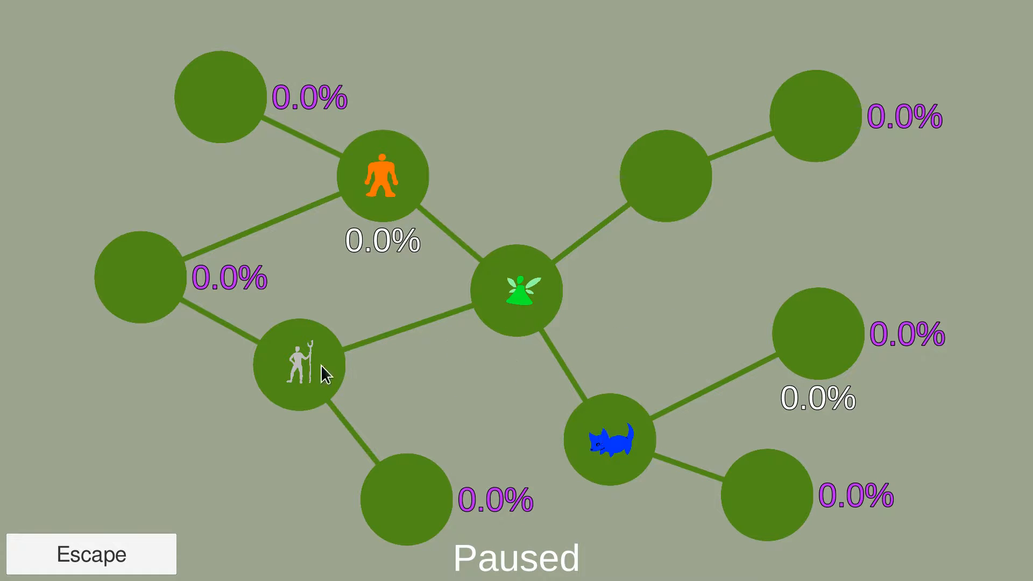
Order the grey staff figure, blue creature and orange unit to join the fairy at the central node, and start the round
left_click(508, 324)
left_click(614, 438)
left_click(514, 312)
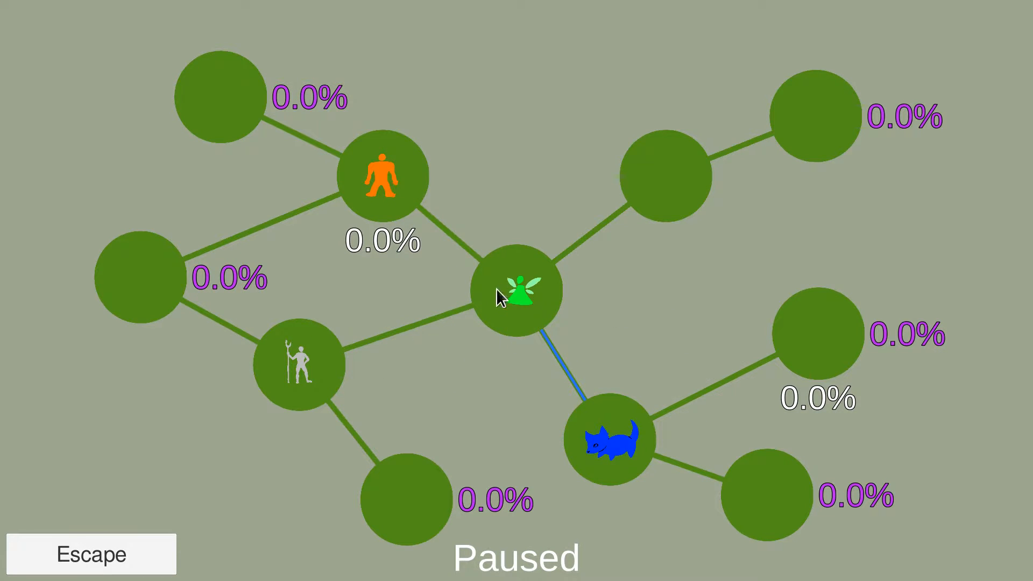
left_click(379, 189)
left_click(512, 283)
key("space")
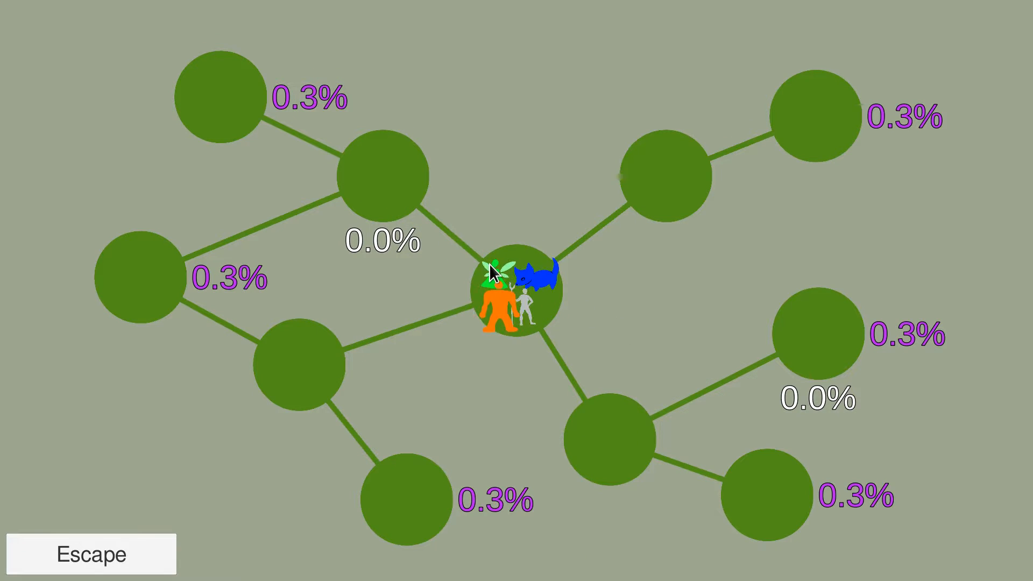
Send the green fairy to the eastern resource node and let the round run, pausing to check the corruption spread
left_click(783, 339)
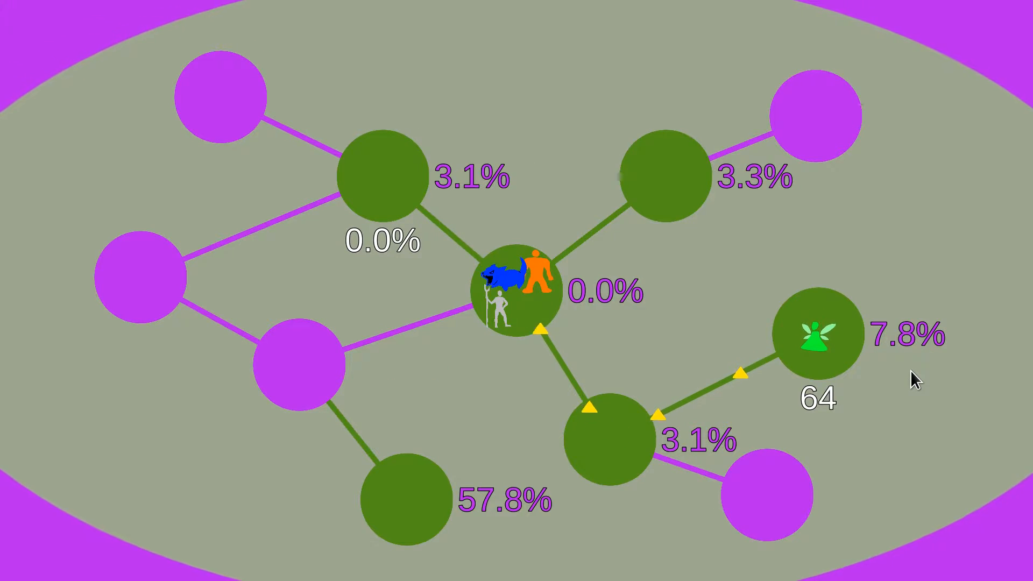
key("space")
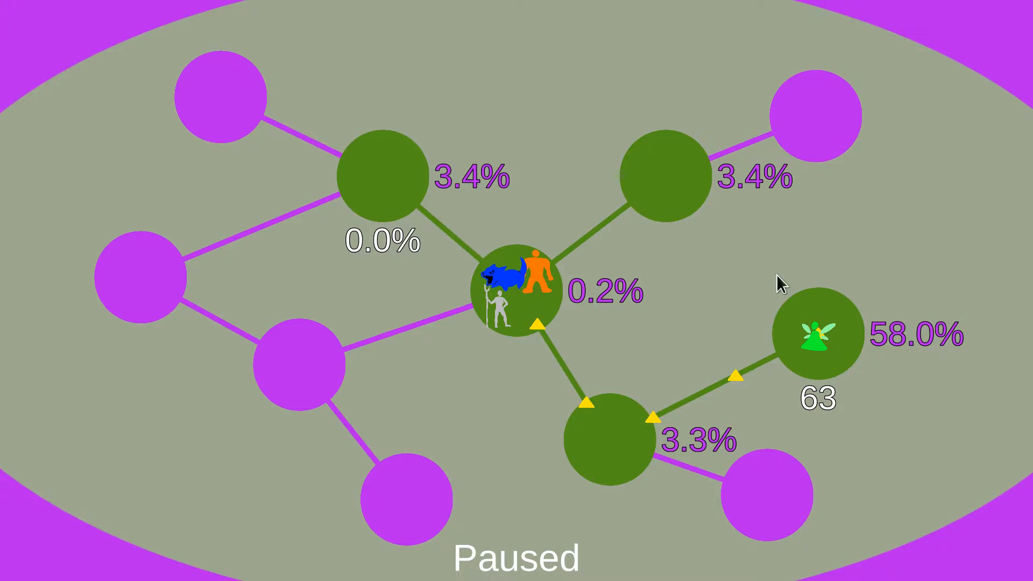
key("space")
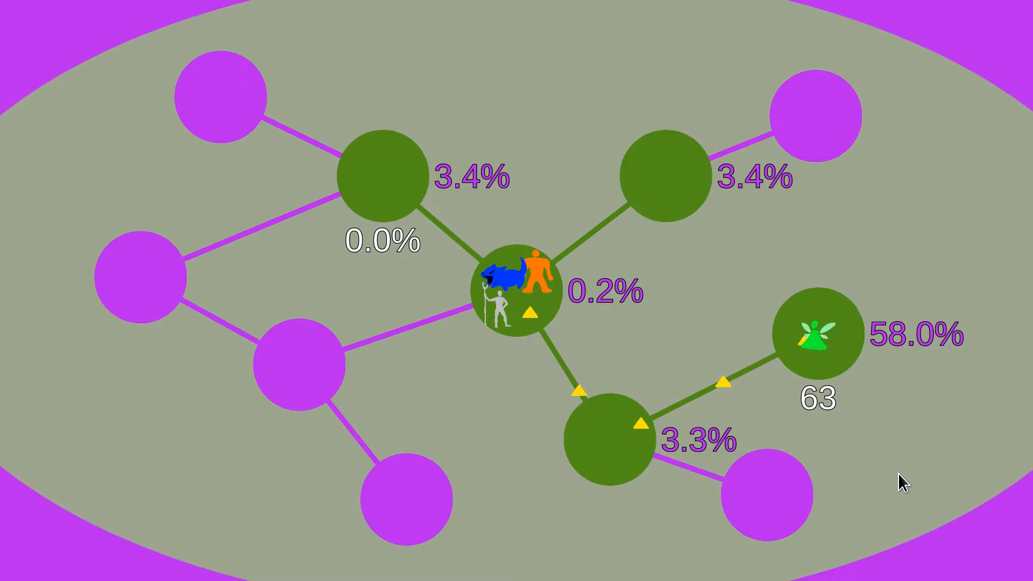
key("space")
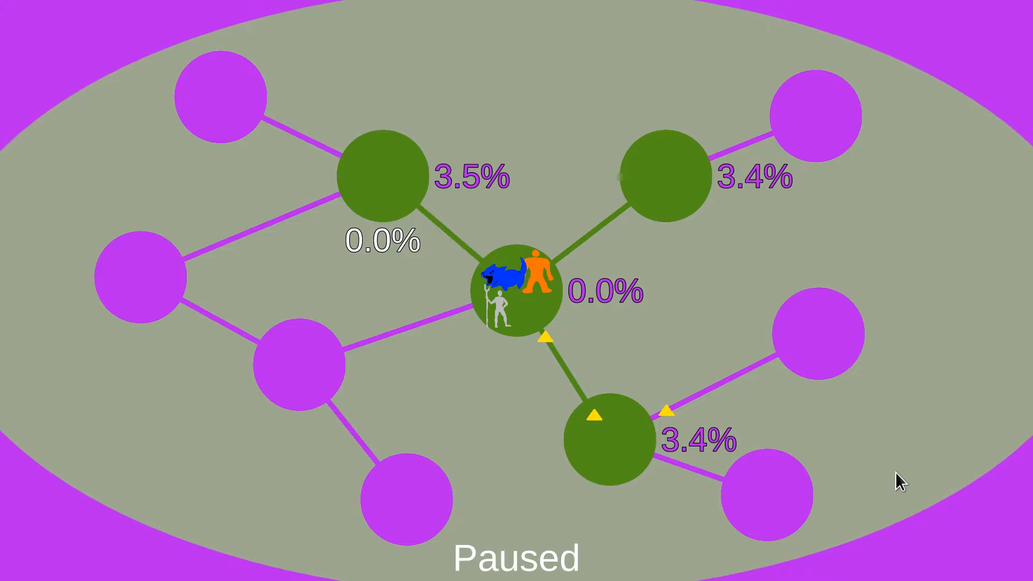
key("space")
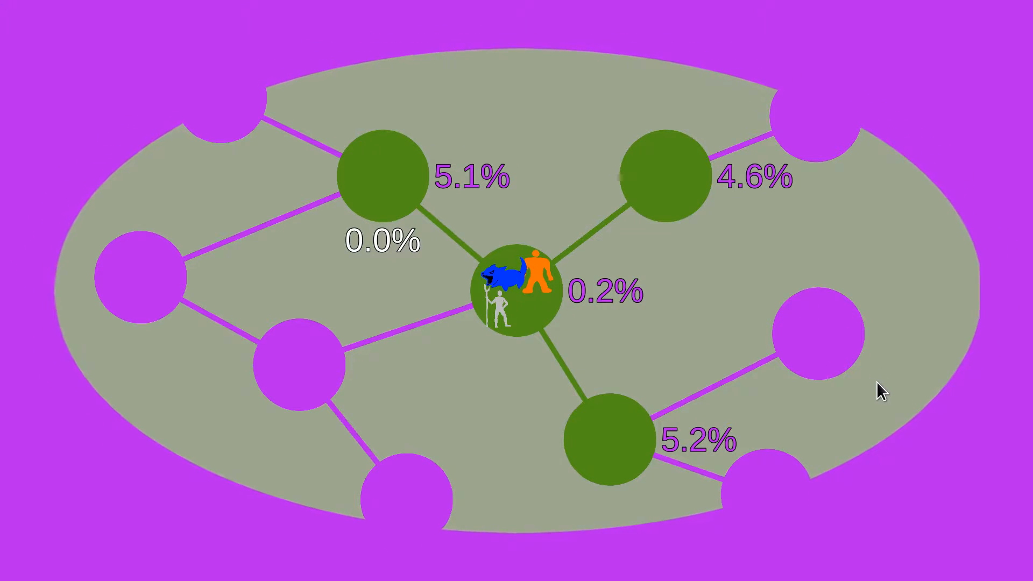
Pause the round, direct the grey staff figure to the node northwest of the centre and resume play
key("space")
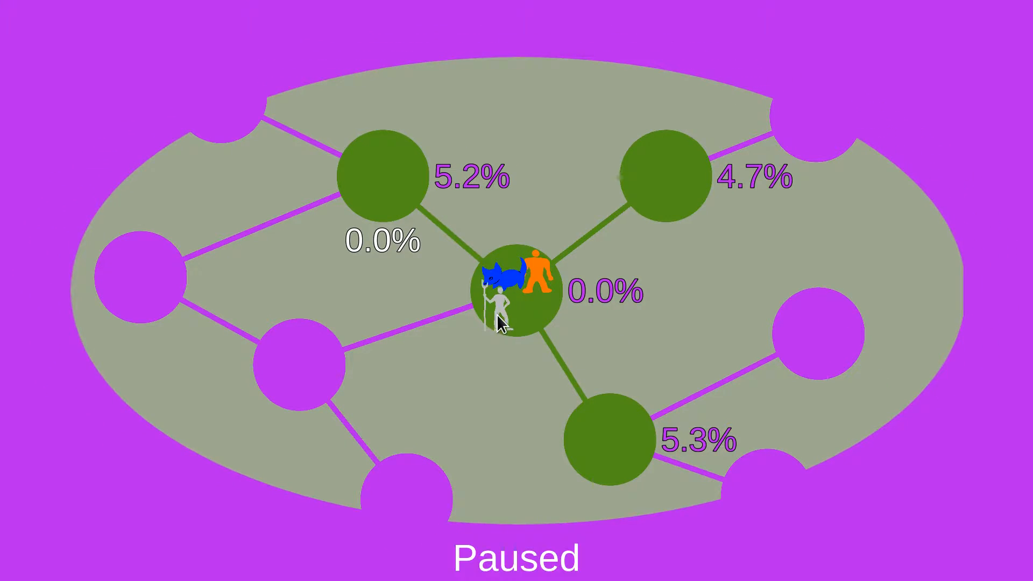
left_click(377, 185)
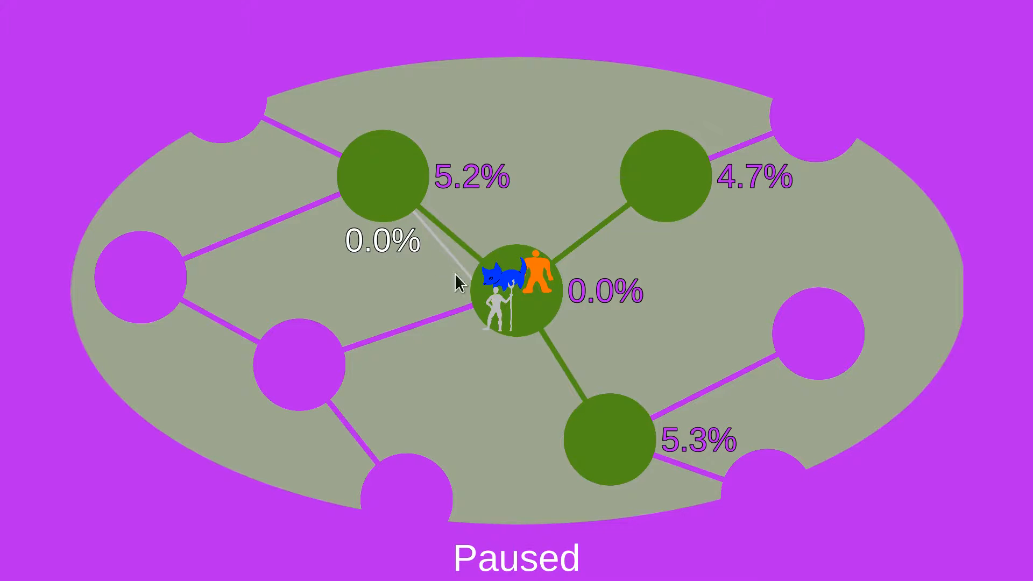
key("space")
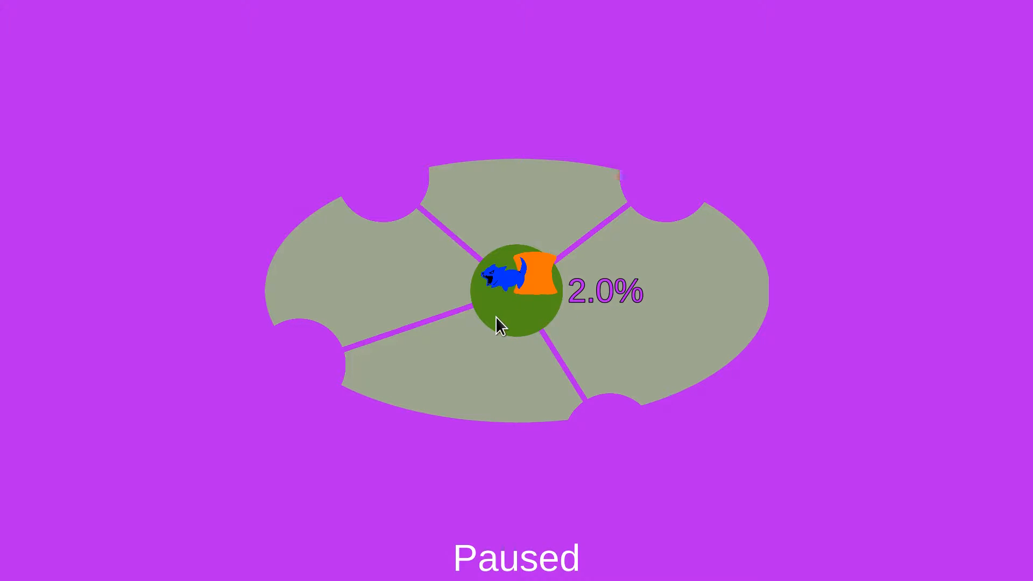
Let the round continue with the two units in the central node and quit the game
key("space")
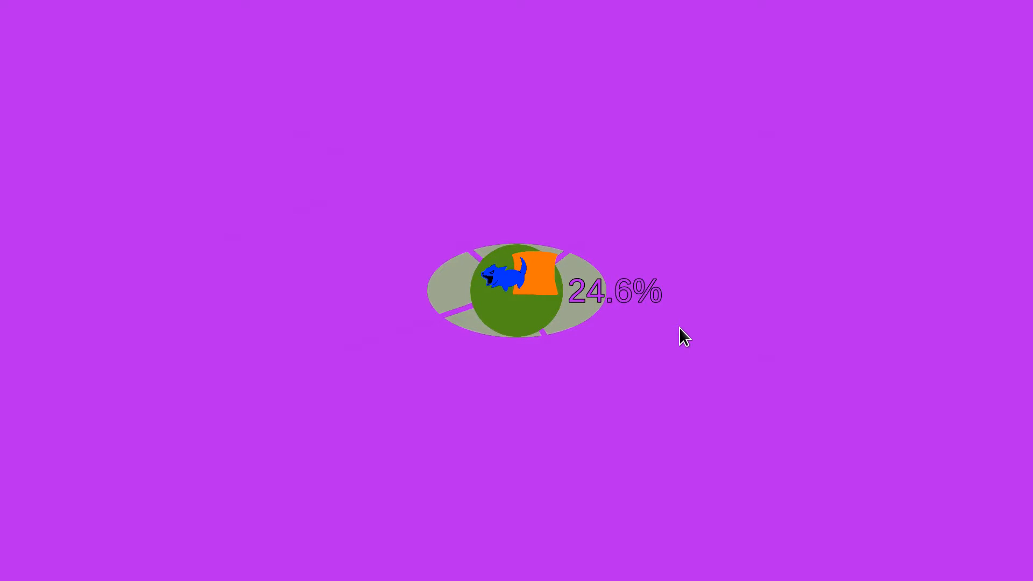
key("Escape")
left_click(659, 276)
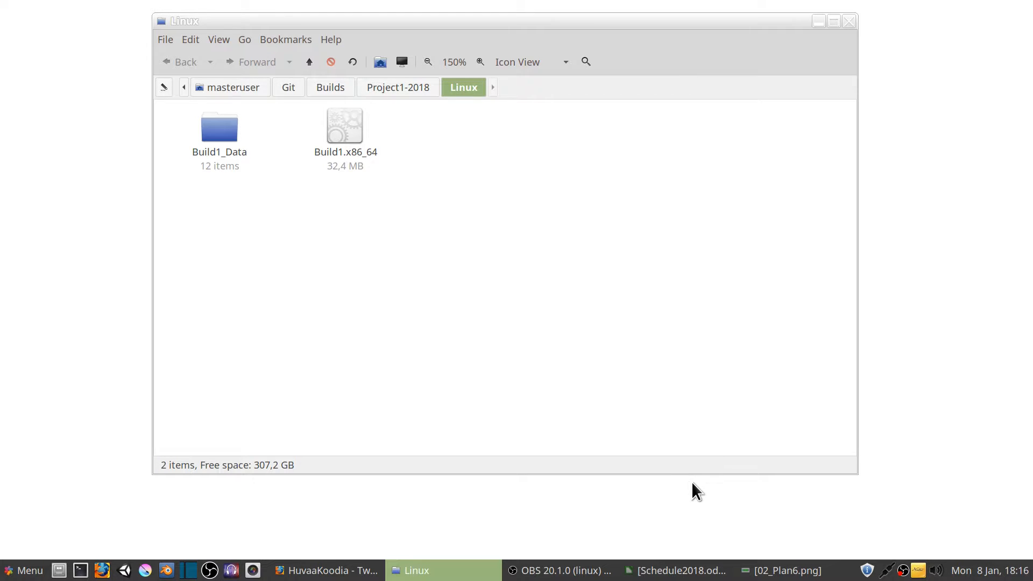
Review the development plan in 02_Plan6.png, and minimize both the image and the Linux folder window
left_click(783, 571)
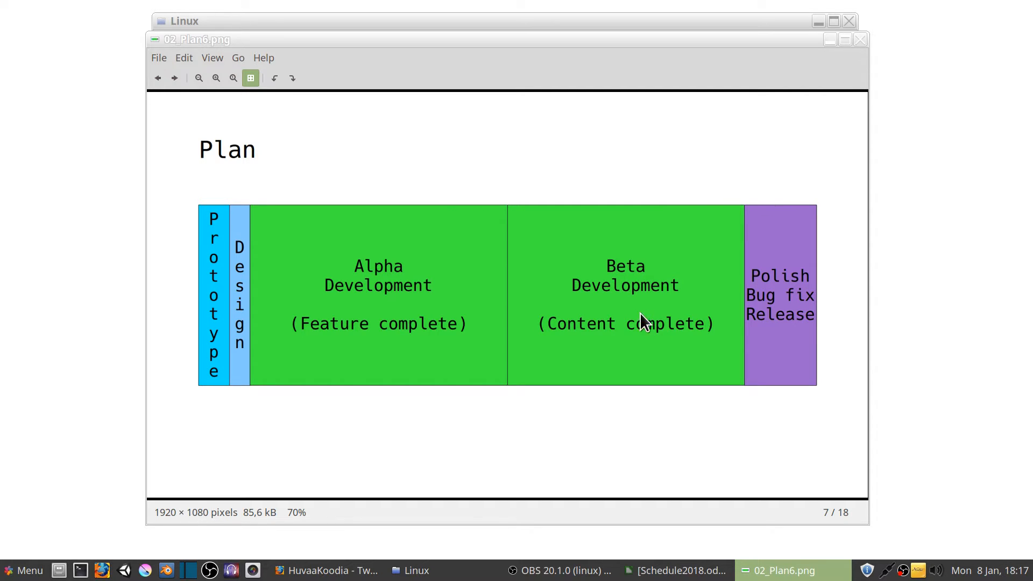
left_click(830, 39)
left_click(820, 24)
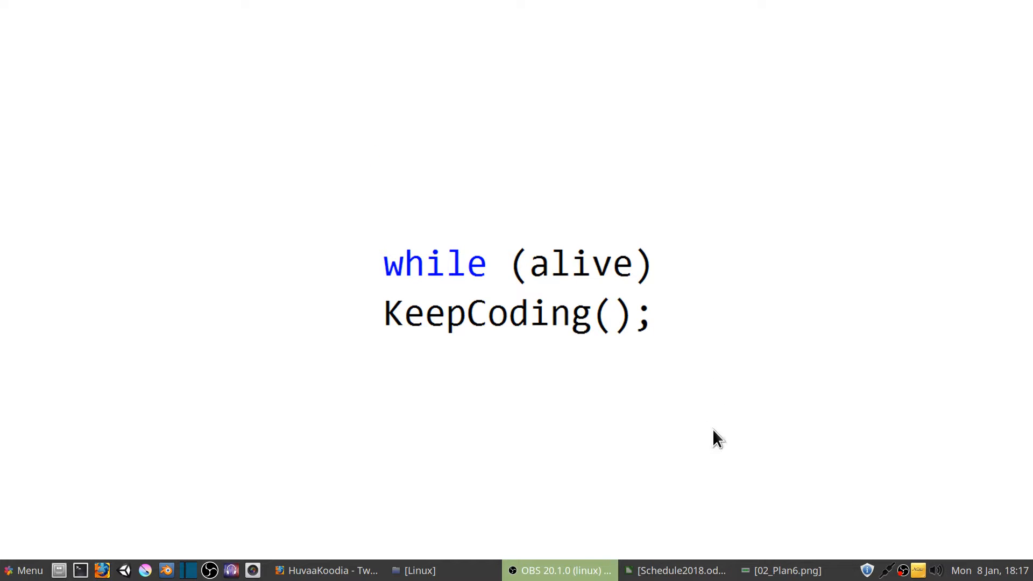
Switch to Schedule2018.ods in LibreOffice Calc and examine the stream, prototype and first alpha dates of early January
left_click(658, 571)
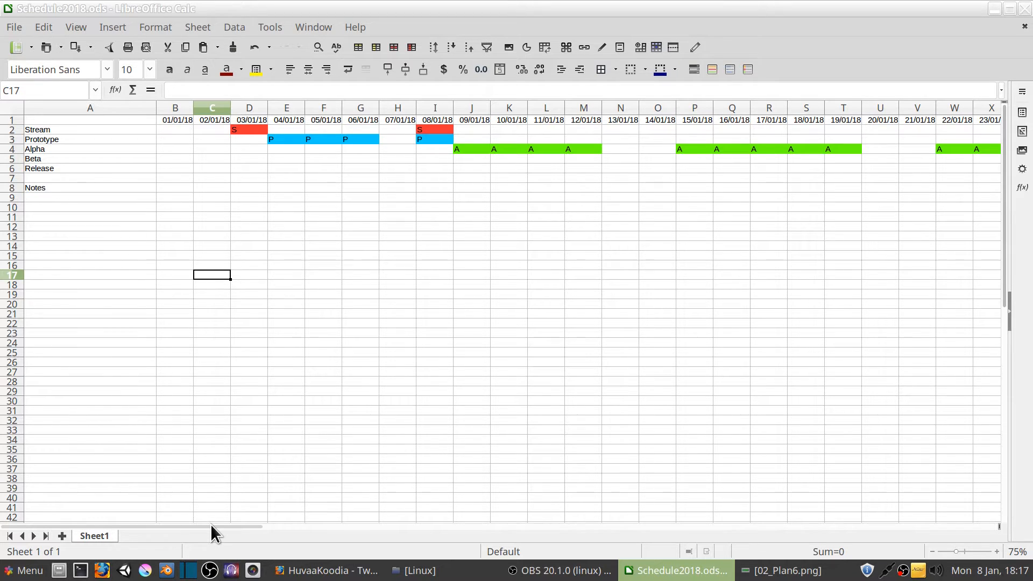
left_click_drag(211, 525, 127, 525)
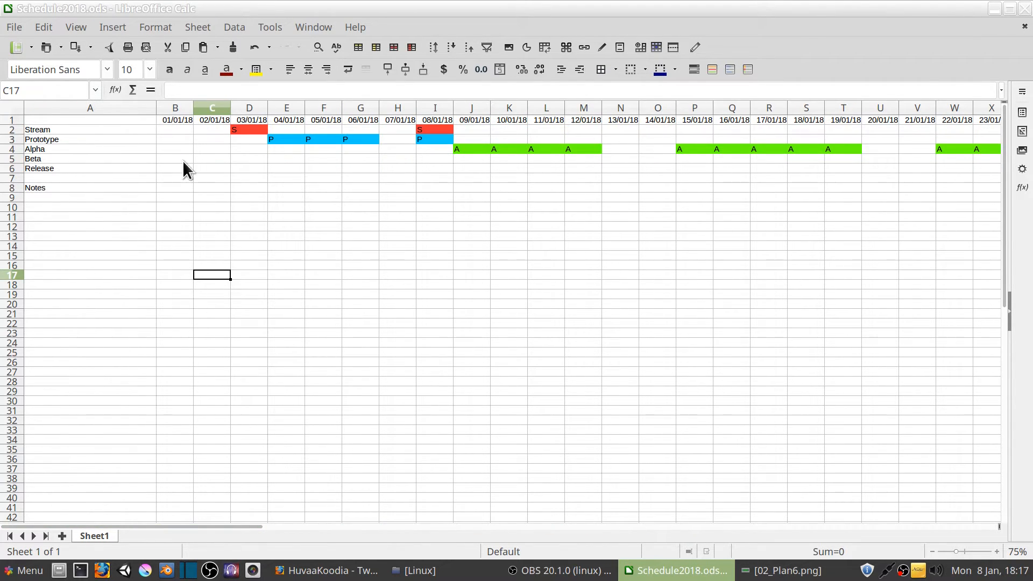
left_click(170, 117)
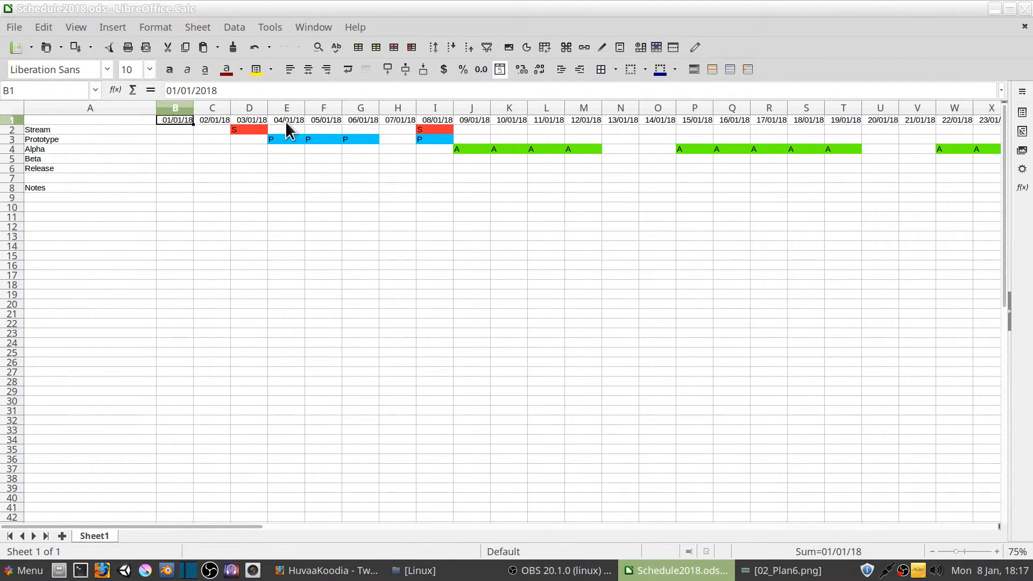
left_click(249, 121)
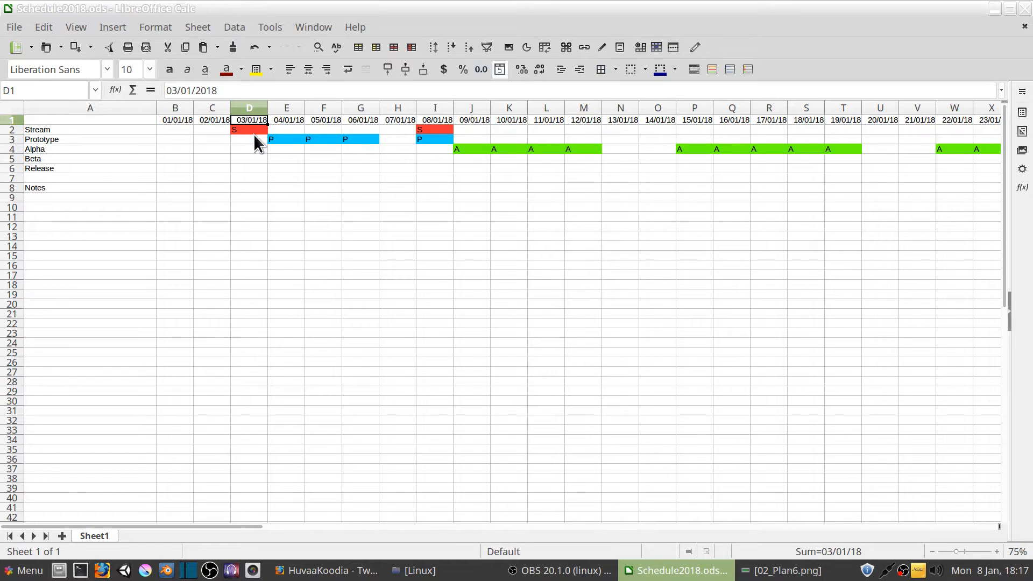
left_click(448, 130)
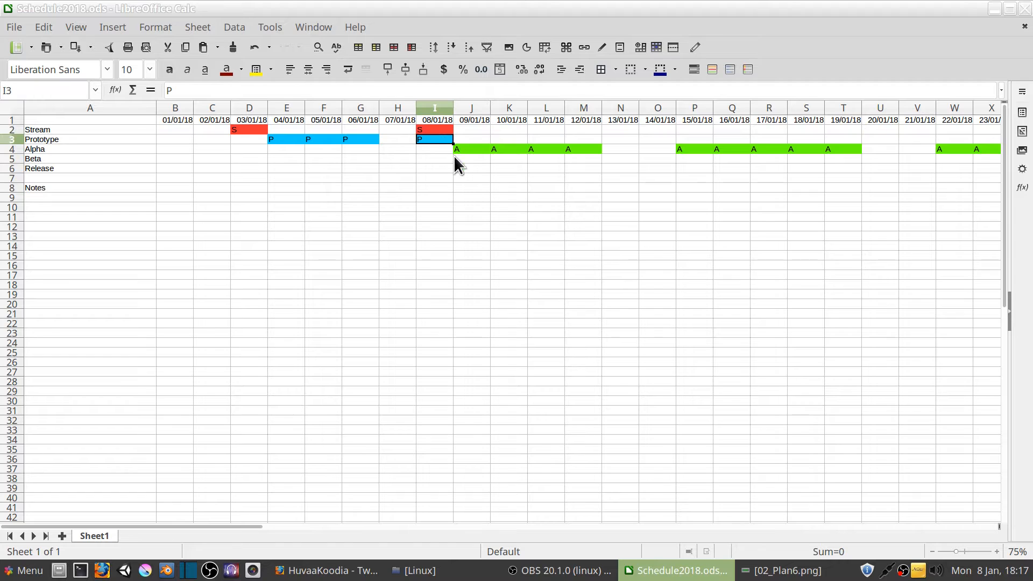
left_click(468, 151)
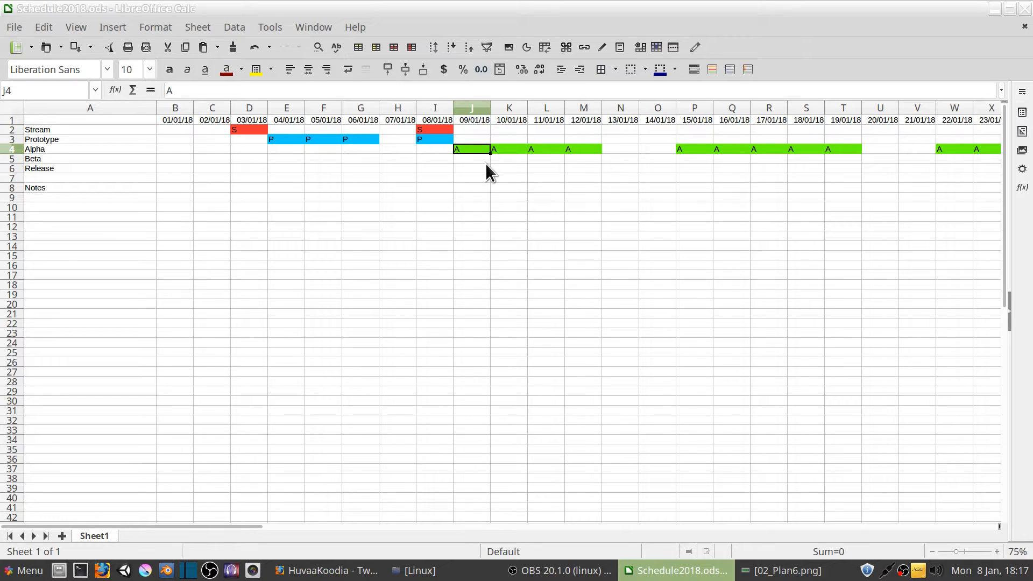
Examine the alpha development days from 09/01/18 through to the stream on 02/02/18
left_click(478, 109)
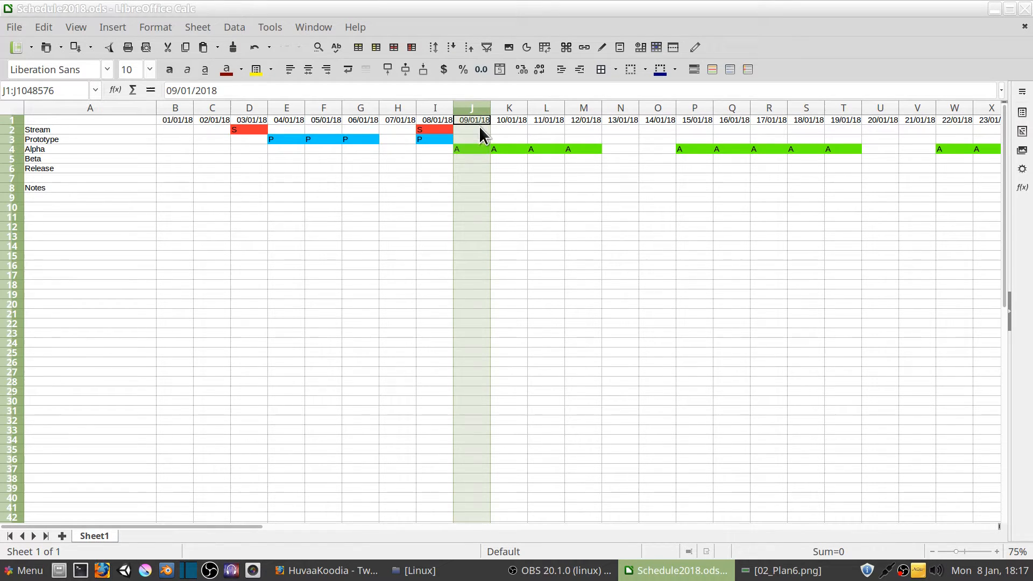
left_click(509, 124)
left_click_drag(248, 527, 365, 529)
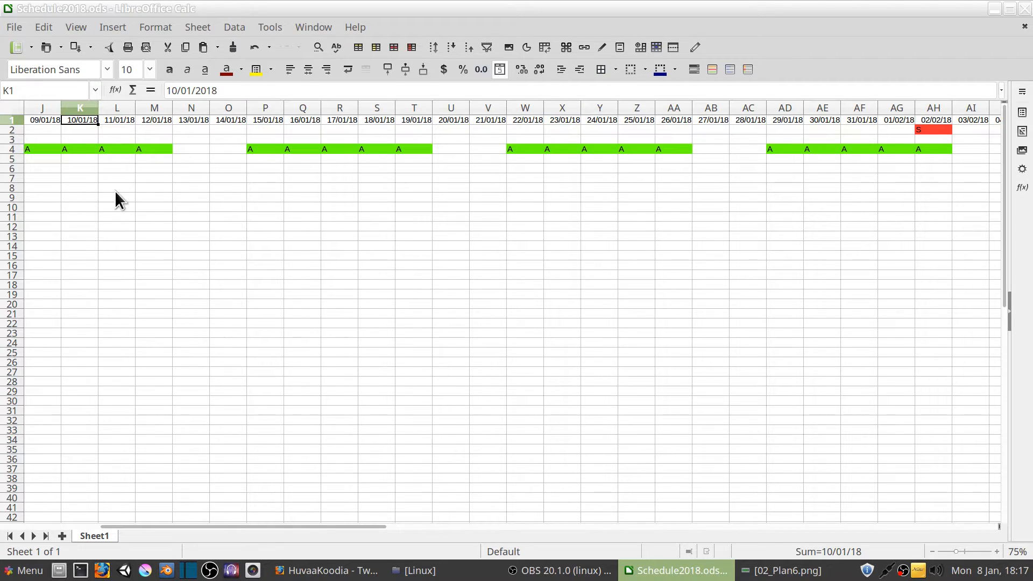
left_click_drag(323, 528, 194, 523)
Examine the Notes row of the schedule, selecting its cells under 01/01/18 and 10/01/18
right_click(105, 111)
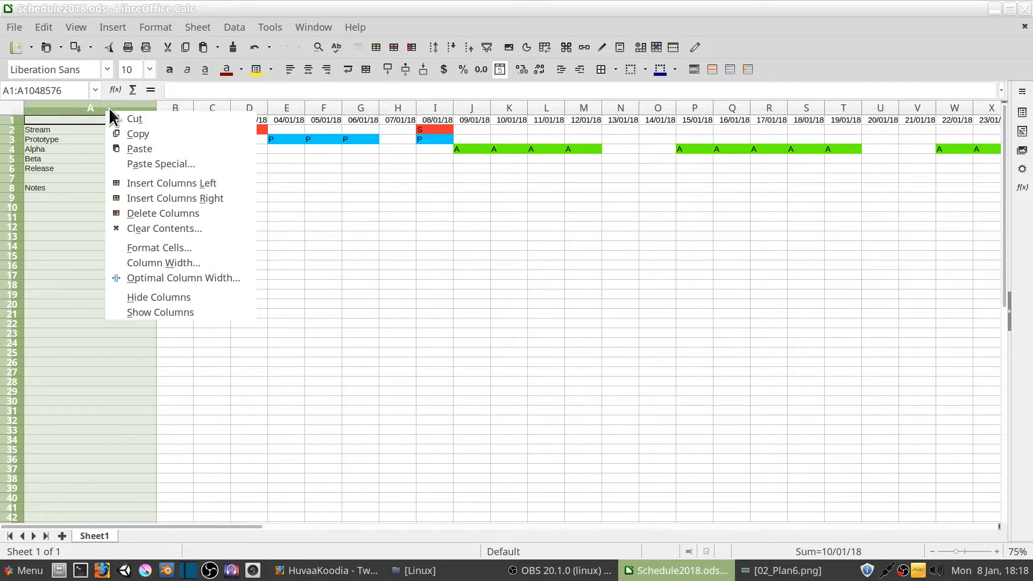
key("Escape")
mouse_move(250, 525)
left_mouse_down()
mouse_move(270, 525)
mouse_move(233, 526)
left_mouse_up()
left_click(175, 187)
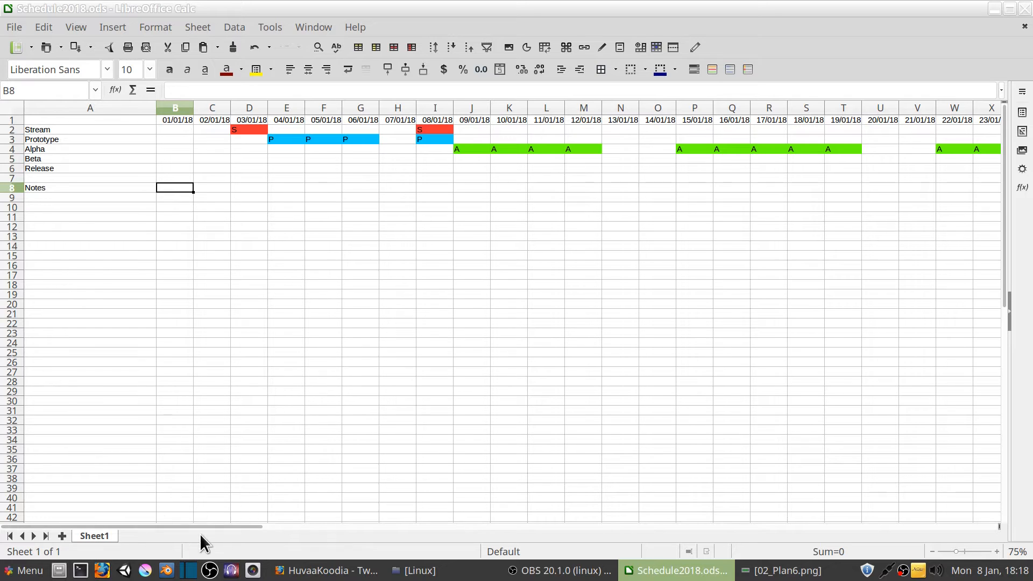
left_click_drag(214, 527, 309, 524)
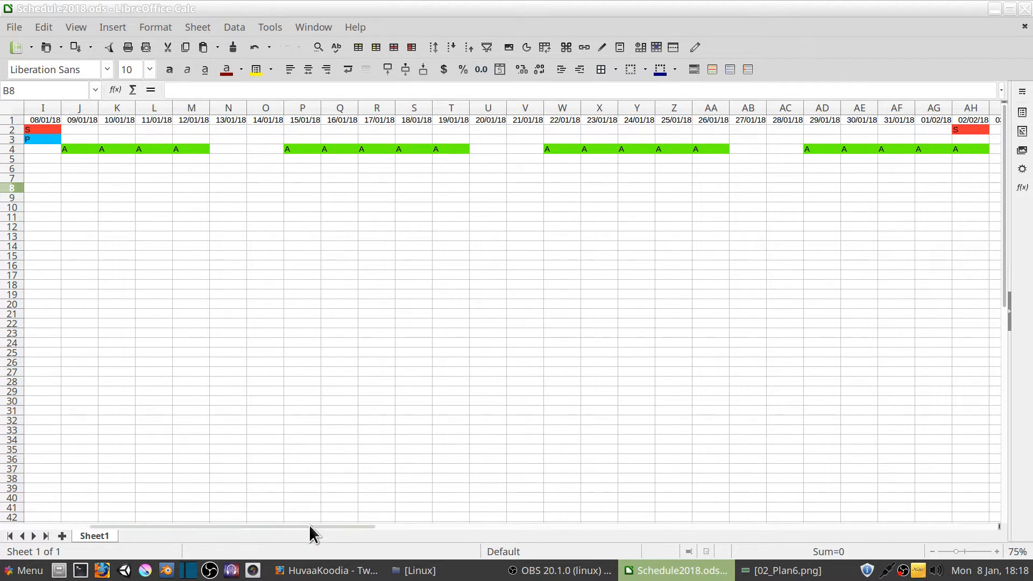
left_click(127, 179)
left_click(111, 188)
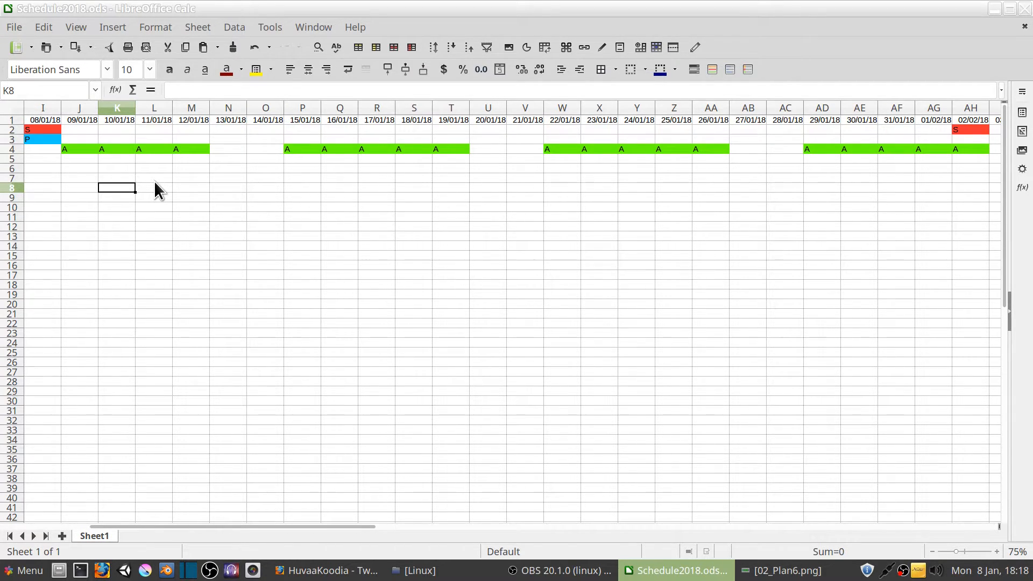
Enter the note "Campaign ()" in cell K13, under the 10/01/18 date
key("Down")
key("Down")
key("Down")
key("Down")
key("Down")
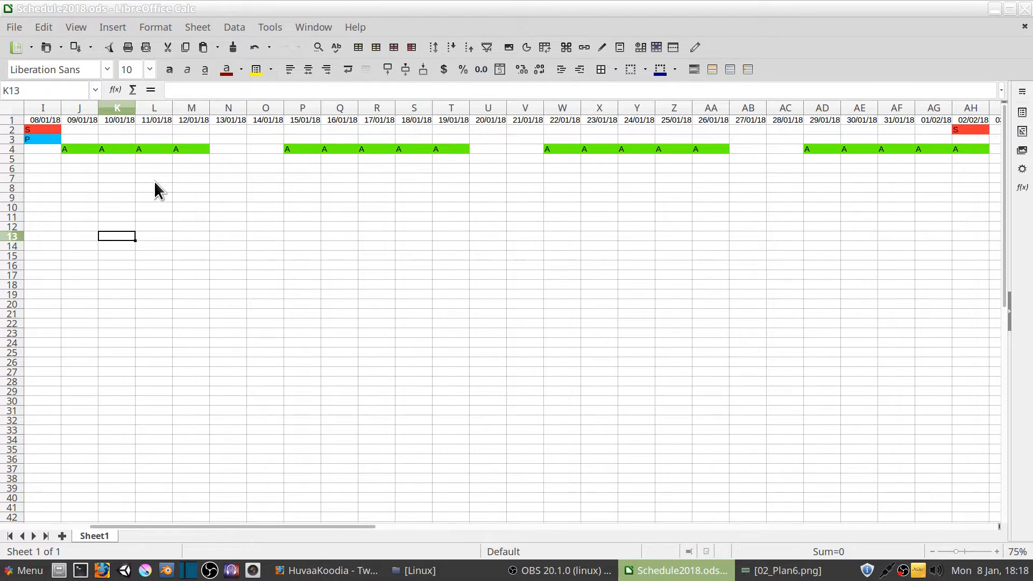
type("camp")
key("BackSpace")
key("BackSpace")
key("BackSpace")
key("BackSpace")
type("Ca")
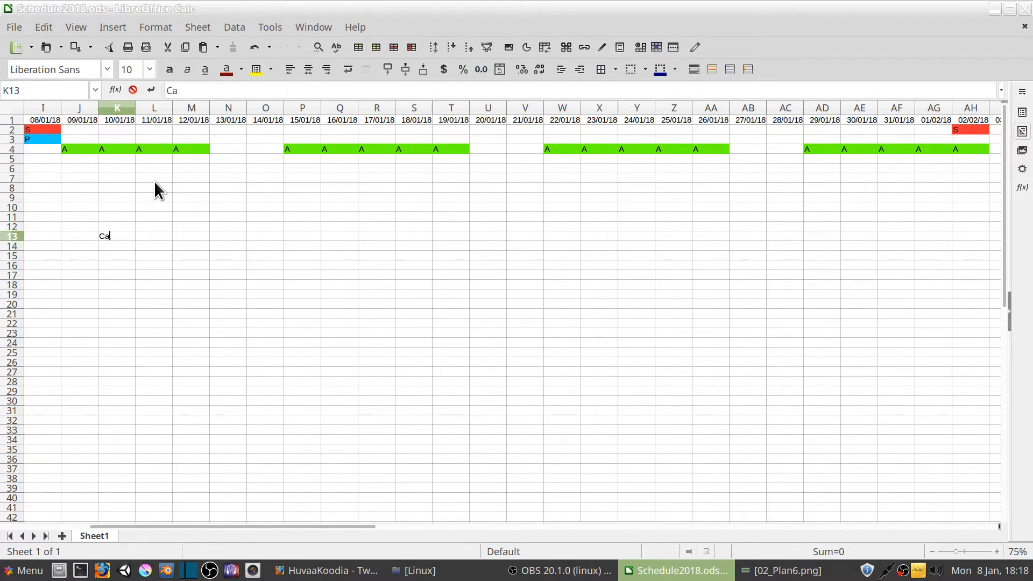
type("mpaign ()")
key("Left")
type("2")
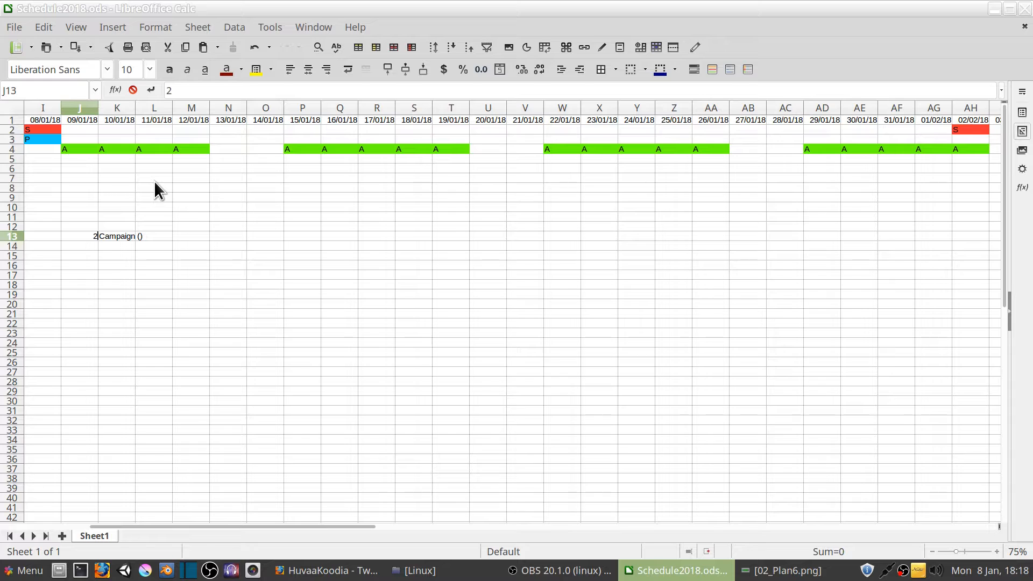
key("Right")
key("F1")
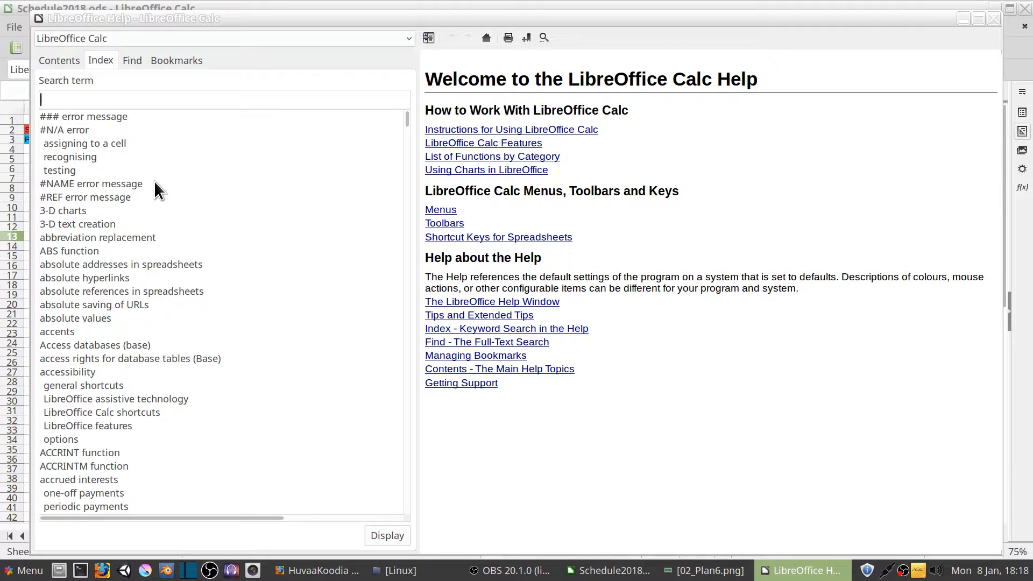
left_click(995, 19)
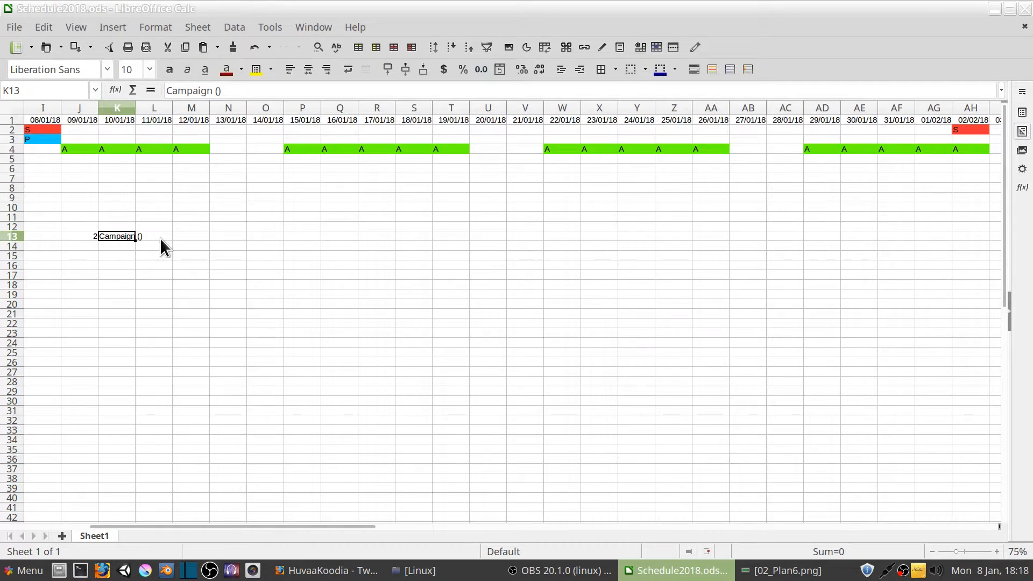
left_click(93, 237)
Fill in the parentheses of the K13 note so that it reads "Campaign (2 parts)"
key("Right")
key("F2")
key("Left")
type("w")
key("BackSpace")
type("2 ")
type("parts")
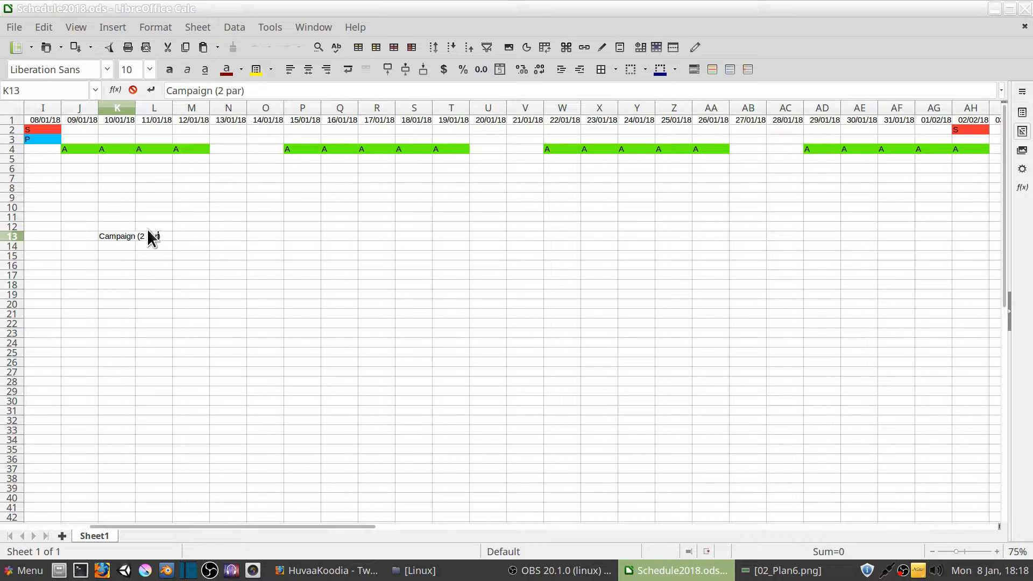
left_click(190, 244)
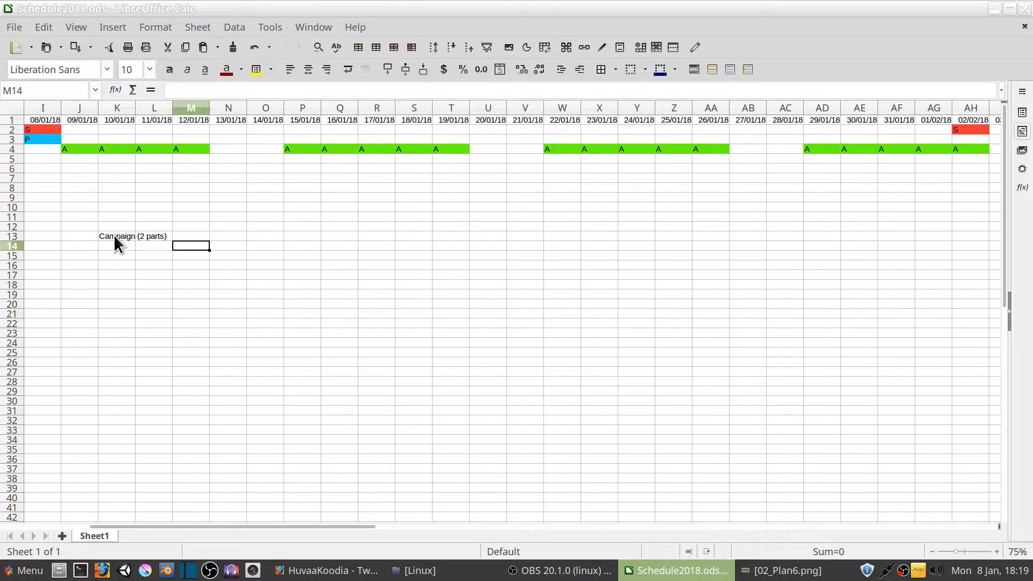
Enter "campaign levels (part 1)" in cell K8, in the Notes row under 10/01/18
left_click(115, 187)
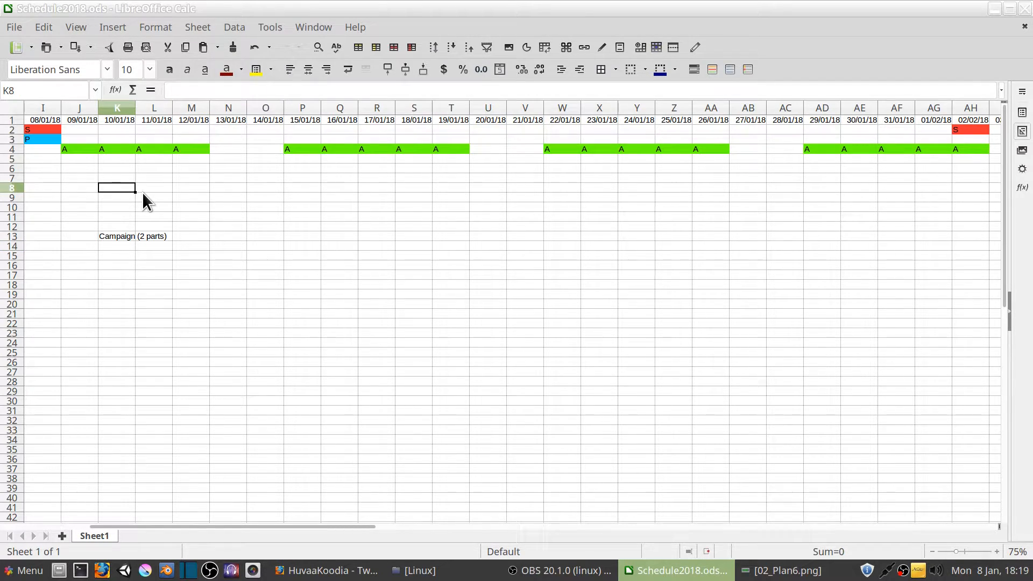
type("cam")
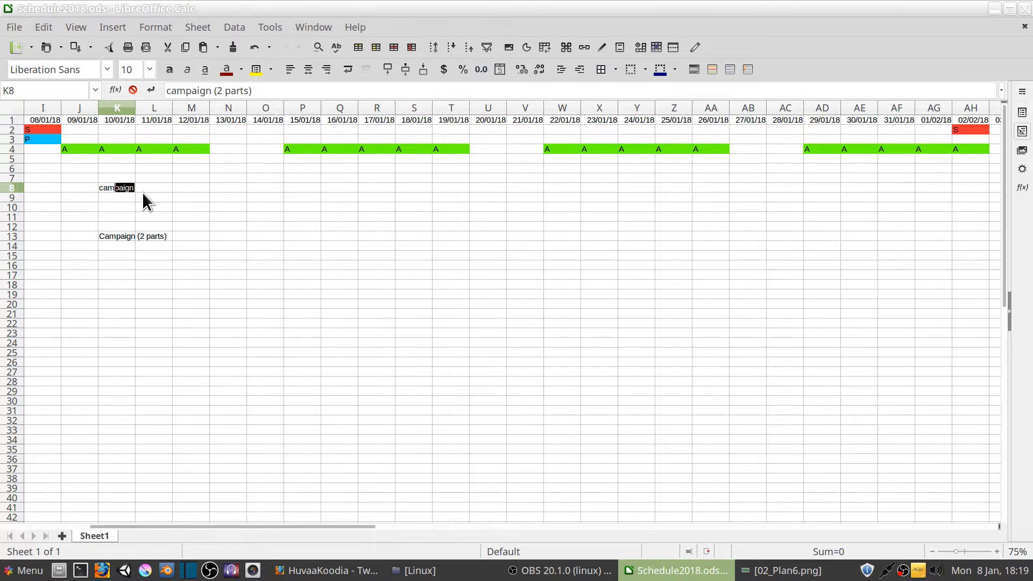
type("paign levels (part 1)")
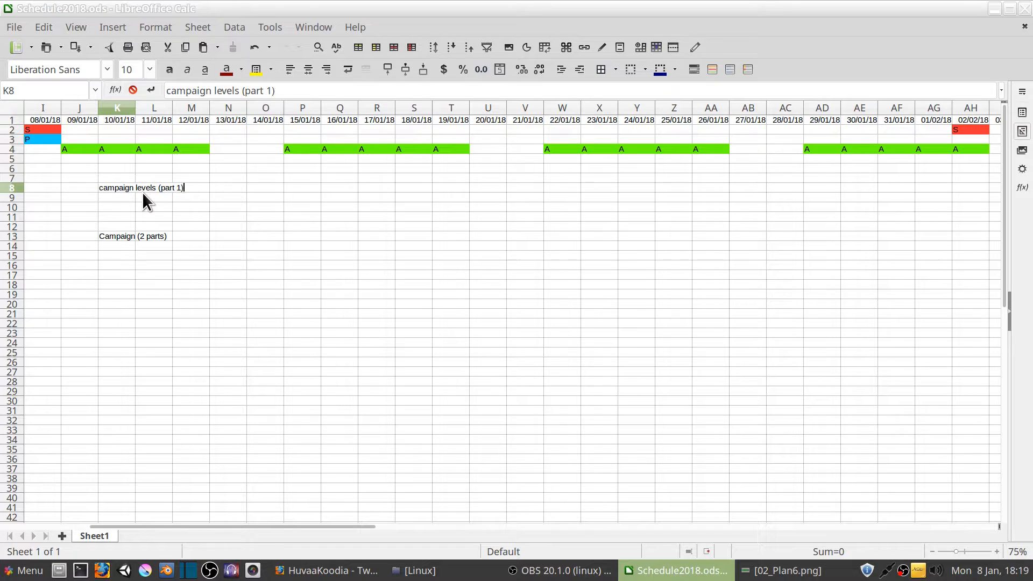
key("Return")
Add the notes "Level graphics" in K9 and "Initial dialog" in K10, below the campaign levels note
left_click(119, 189)
left_click(119, 197)
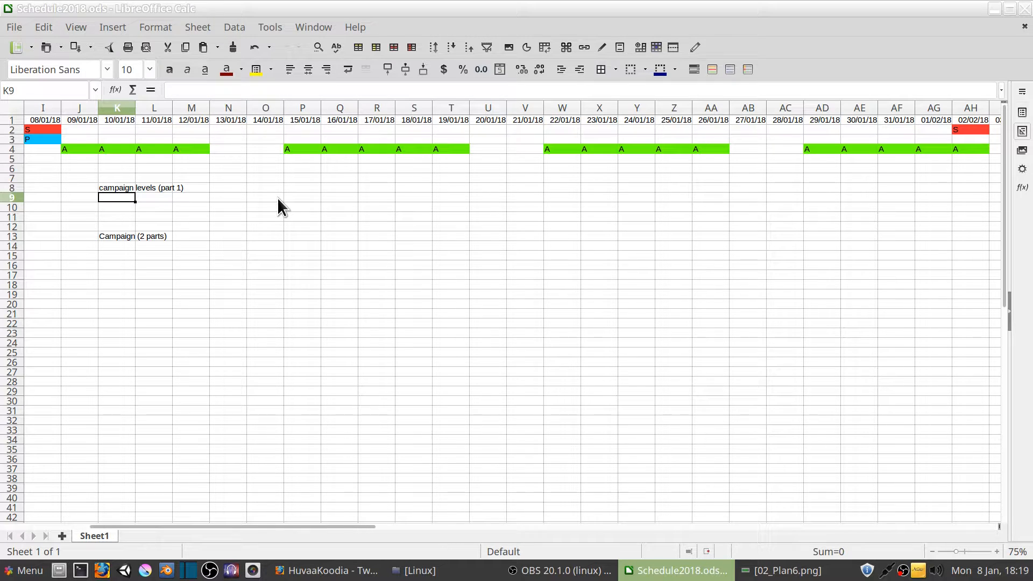
type("Level")
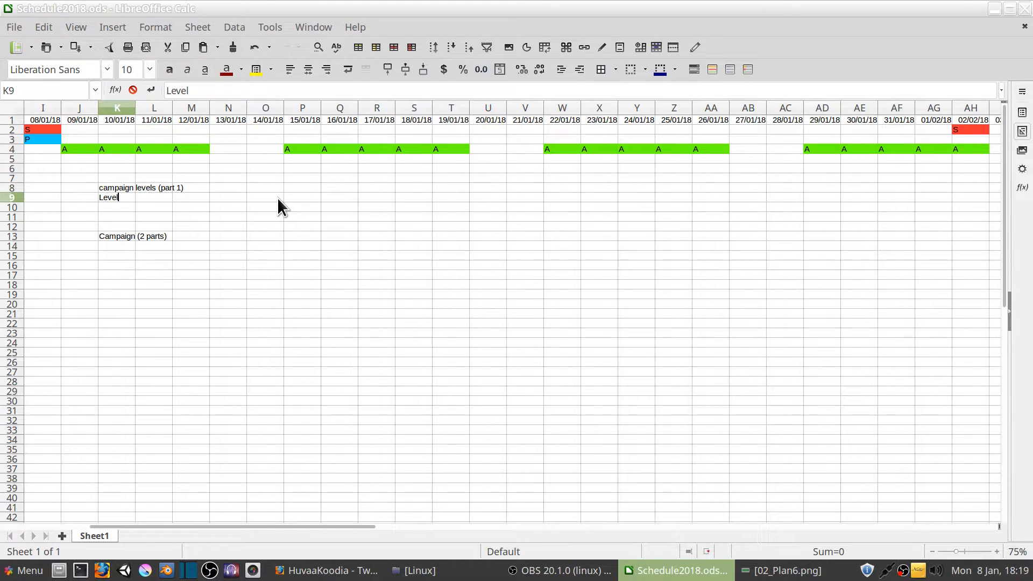
type(" graphics")
left_click(119, 206)
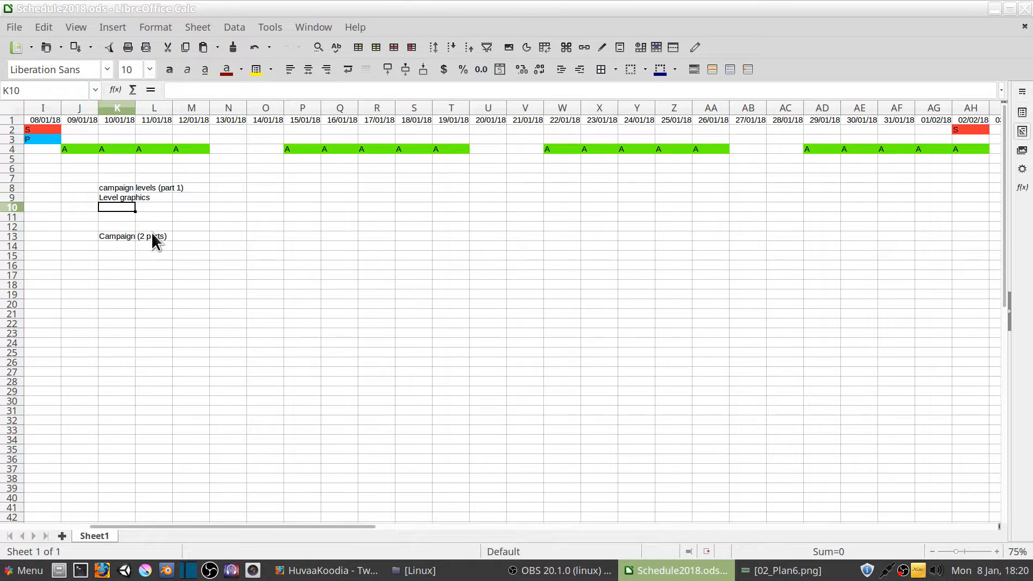
type("Initial")
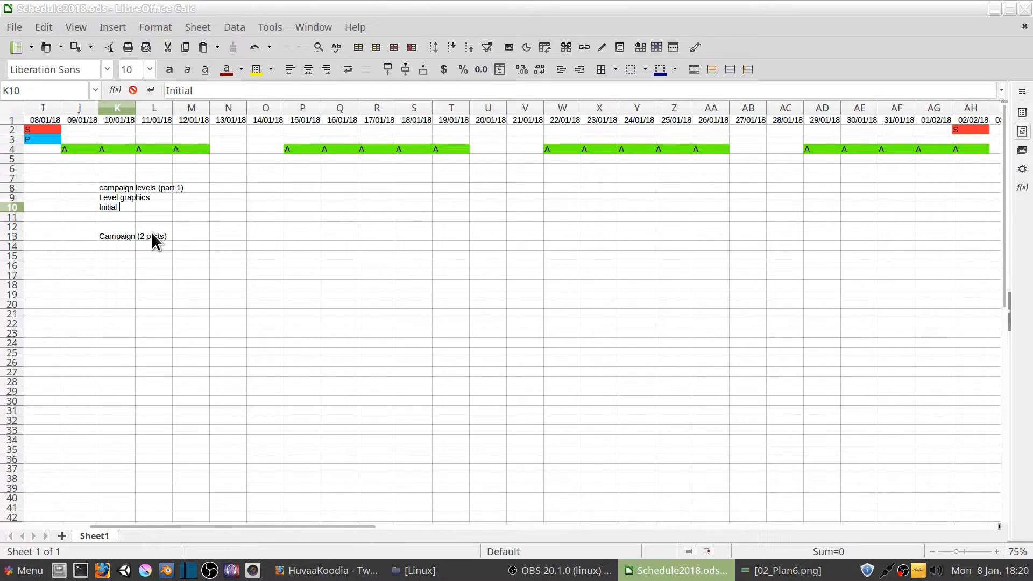
type(" dialog")
left_click(151, 217)
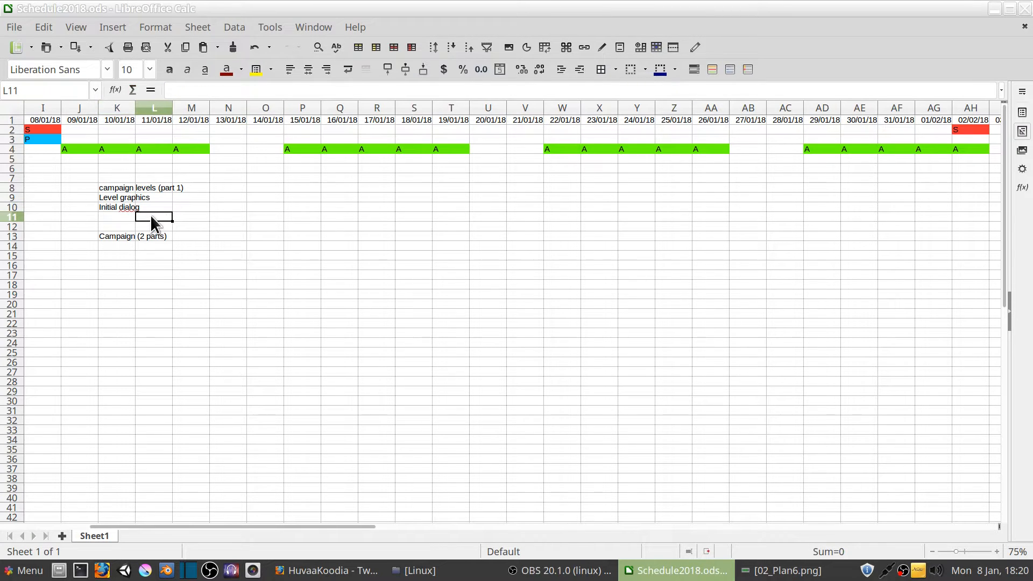
Examine the early January prototype days, the notes under 10/01/18, and the stream date on 02/02/18
left_click(124, 204)
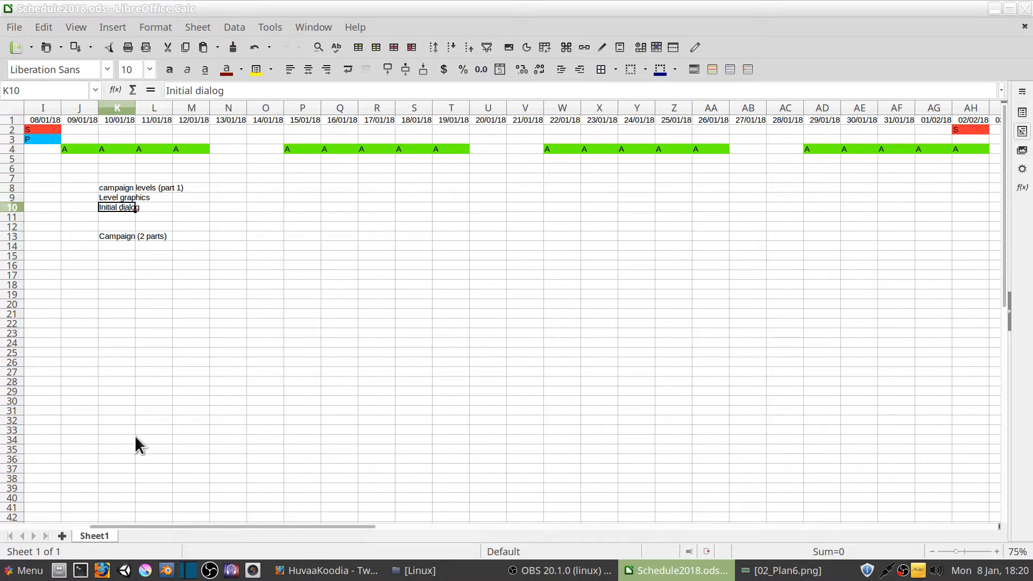
left_click_drag(169, 529, 110, 522)
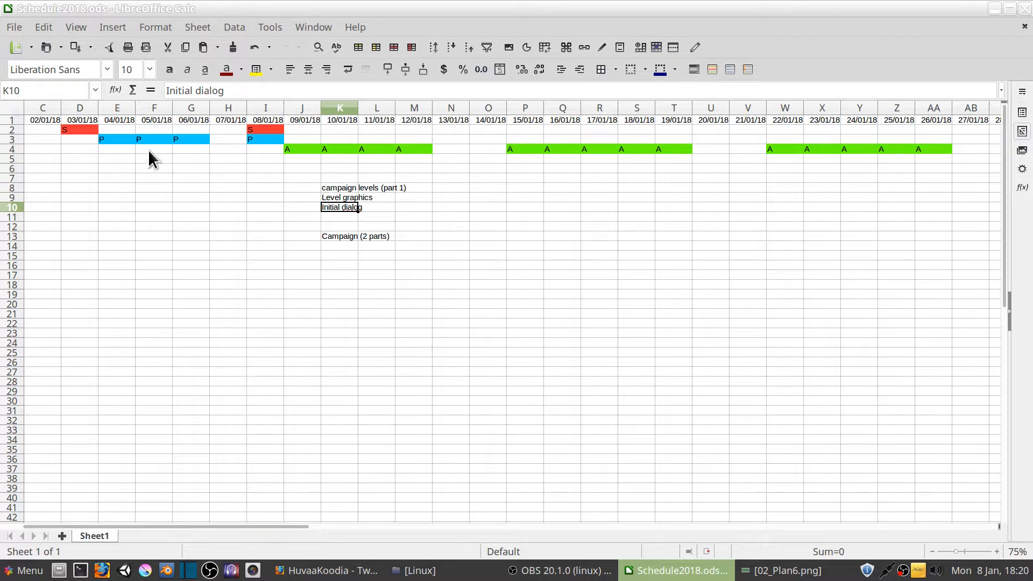
left_click(152, 141)
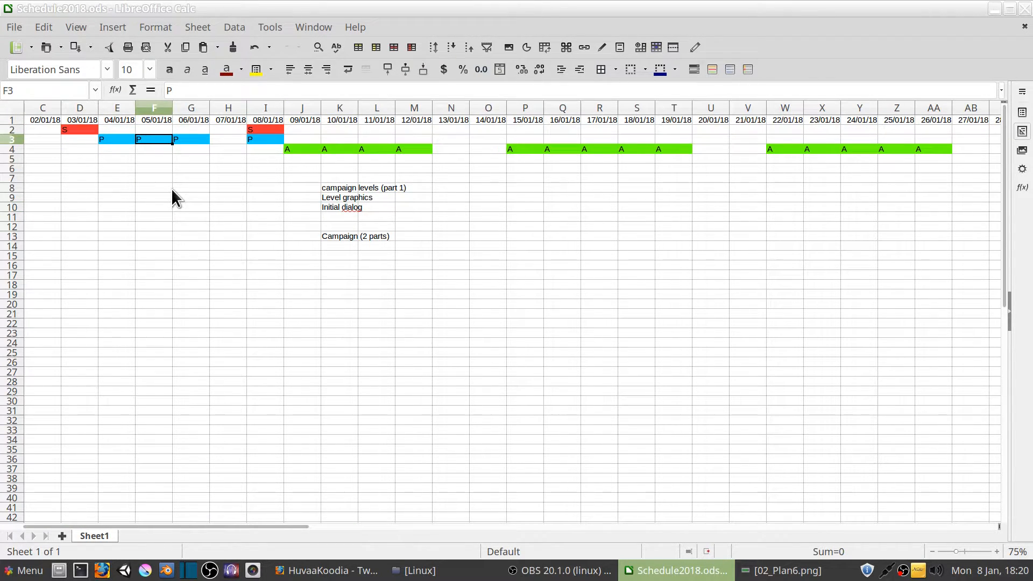
left_click(348, 210)
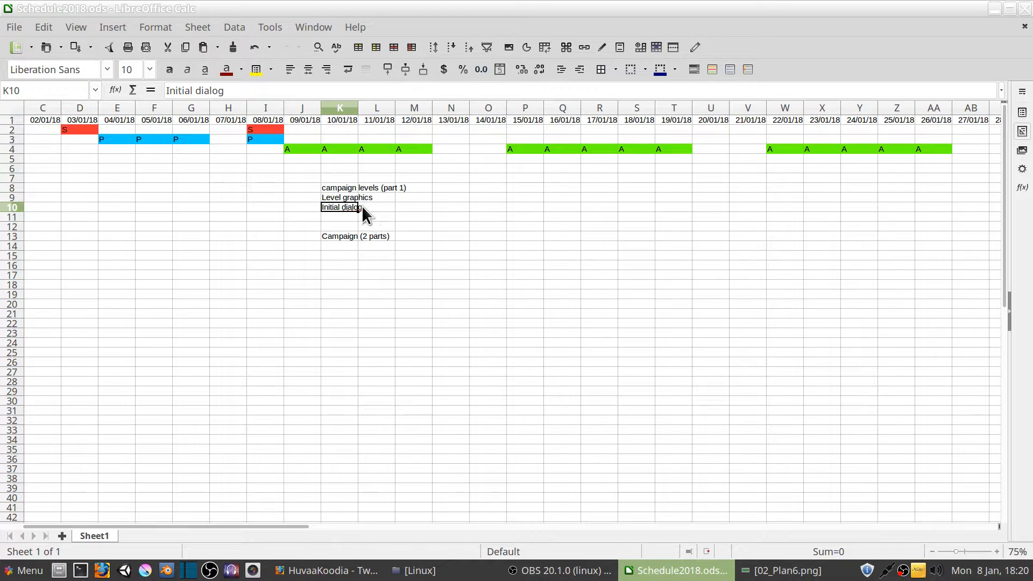
left_click(340, 218)
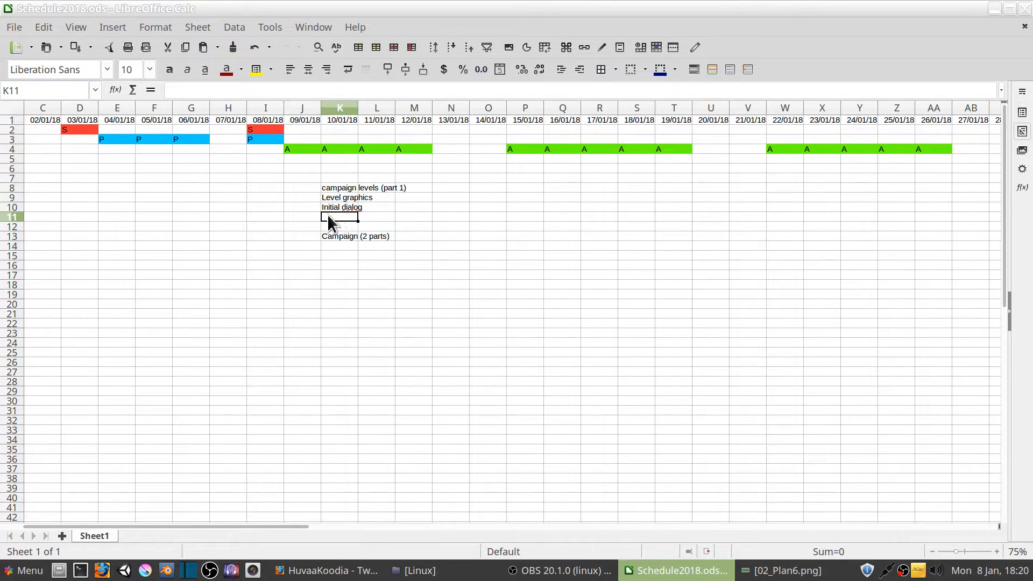
left_click_drag(273, 527, 605, 535)
left_click(119, 131)
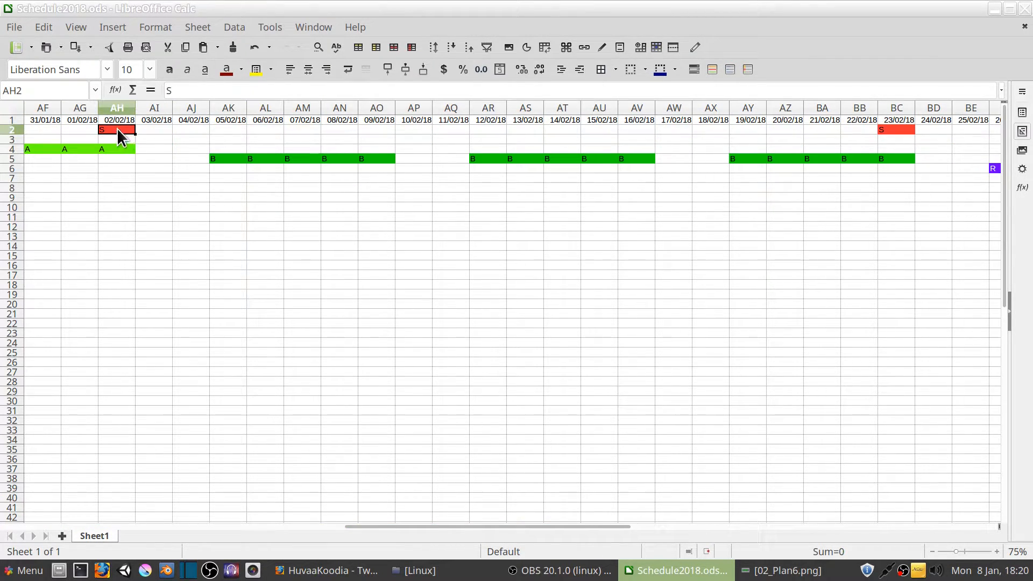
left_click(152, 140)
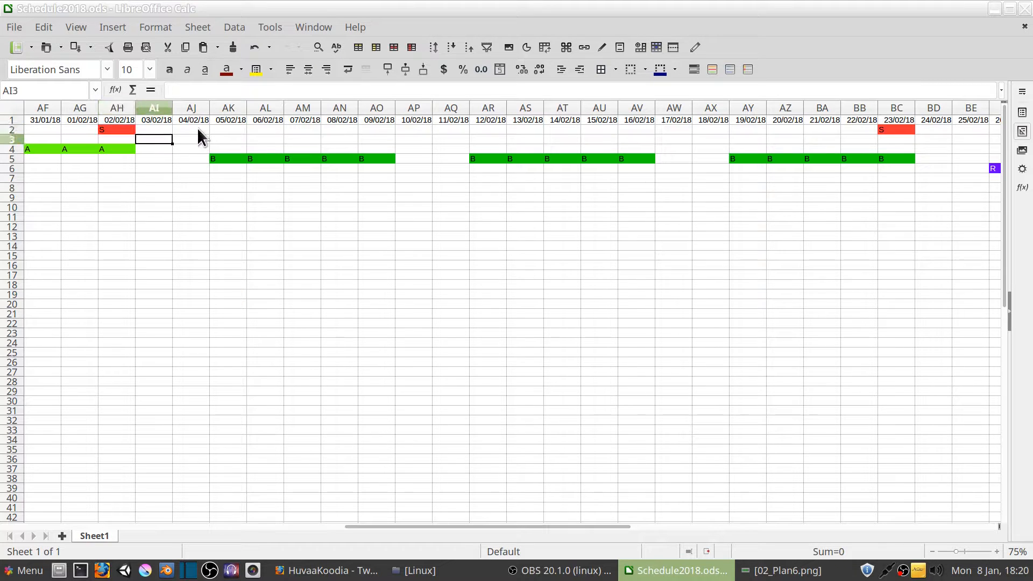
left_click(197, 129)
left_click(156, 129)
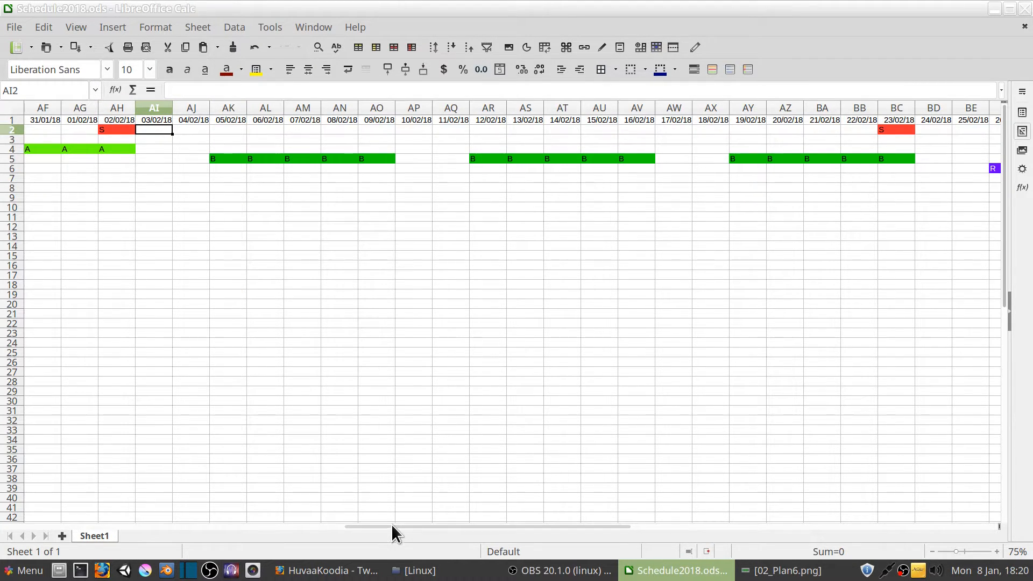
Examine the B days from 05/02/18 to 23/02/18, the R days up to 02/03/18, and the empty columns after 04/03/18
left_click_drag(391, 526, 453, 525)
left_click_drag(54, 159, 720, 158)
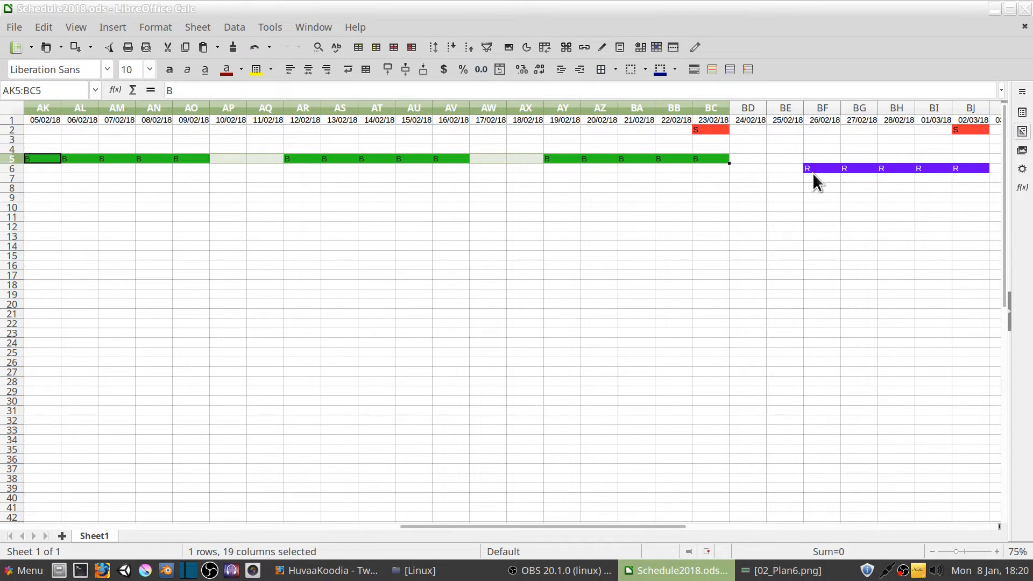
left_click_drag(813, 171, 973, 133)
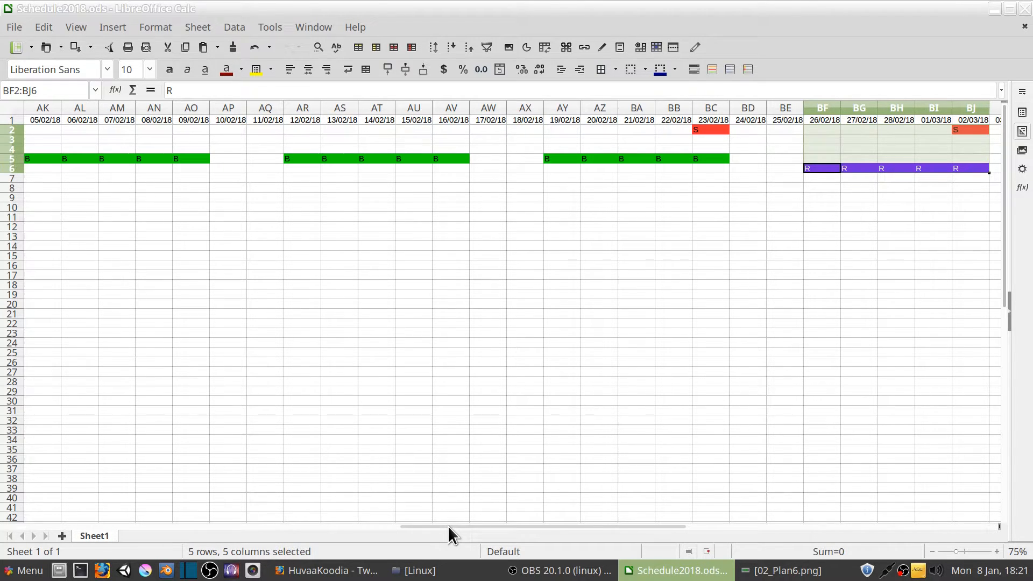
left_click_drag(448, 525, 608, 530)
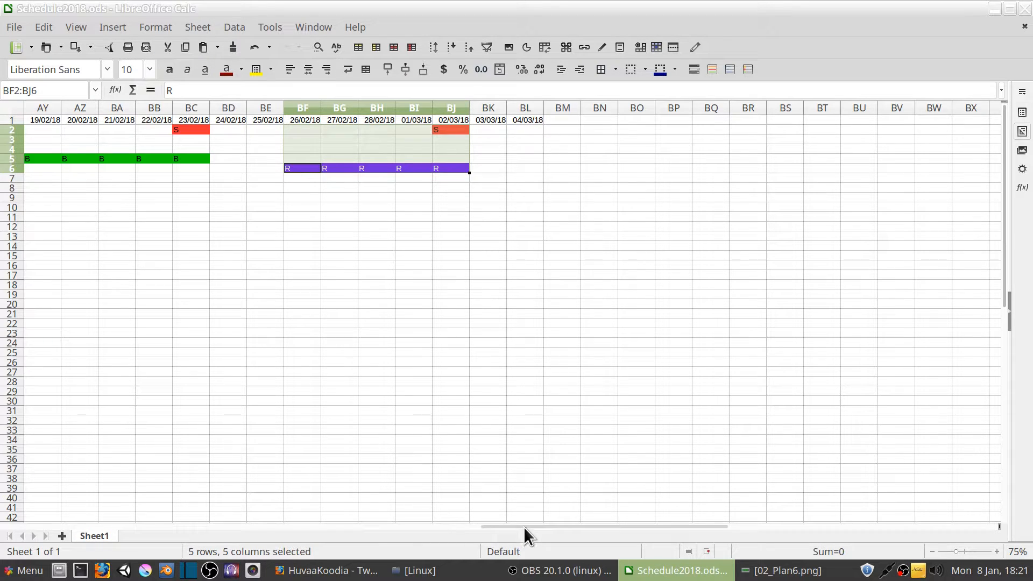
left_click_drag(525, 527, 485, 524)
left_click(185, 157)
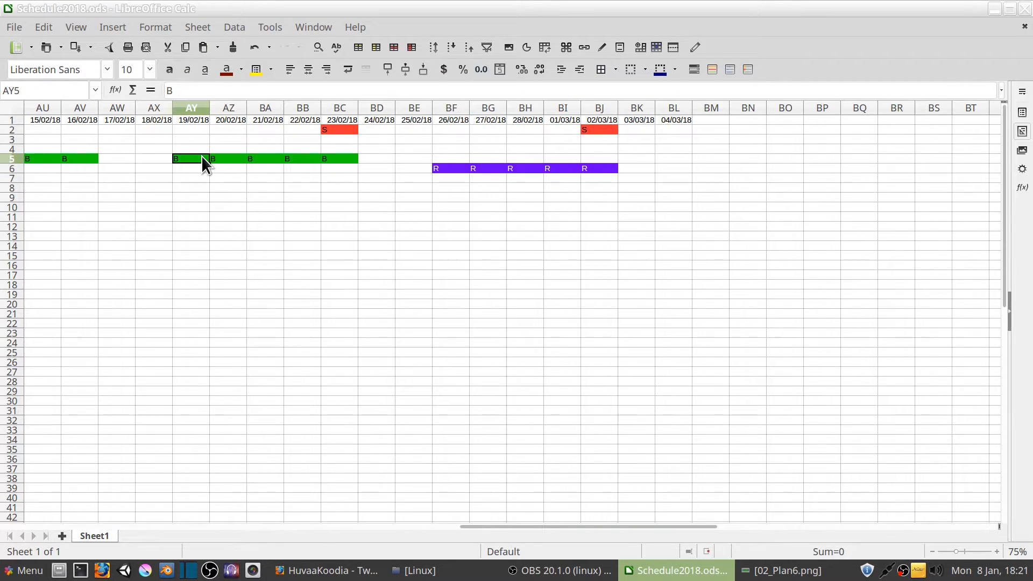
left_click_drag(186, 157, 353, 159)
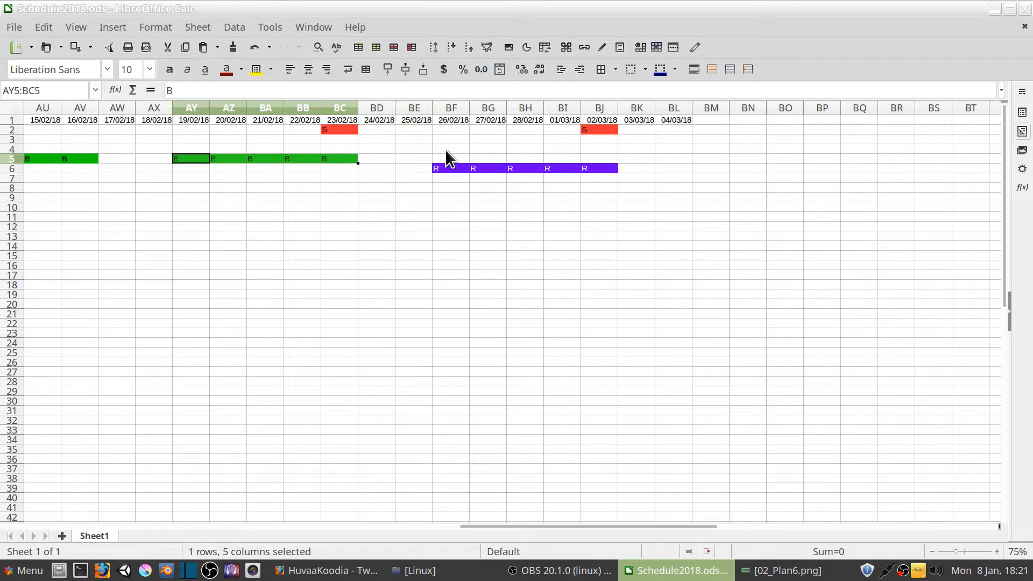
left_click_drag(449, 156, 595, 157)
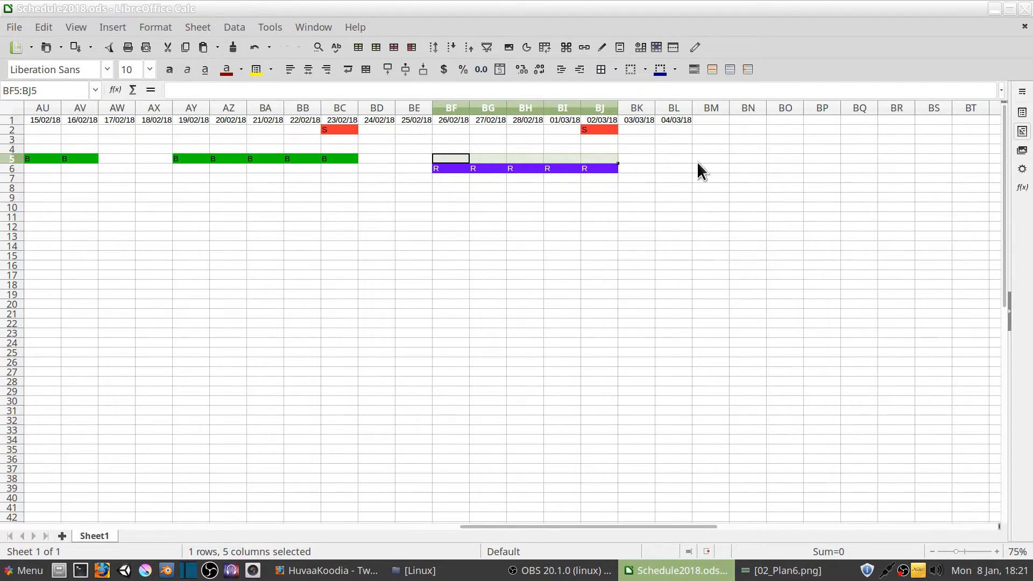
left_click_drag(698, 164, 904, 170)
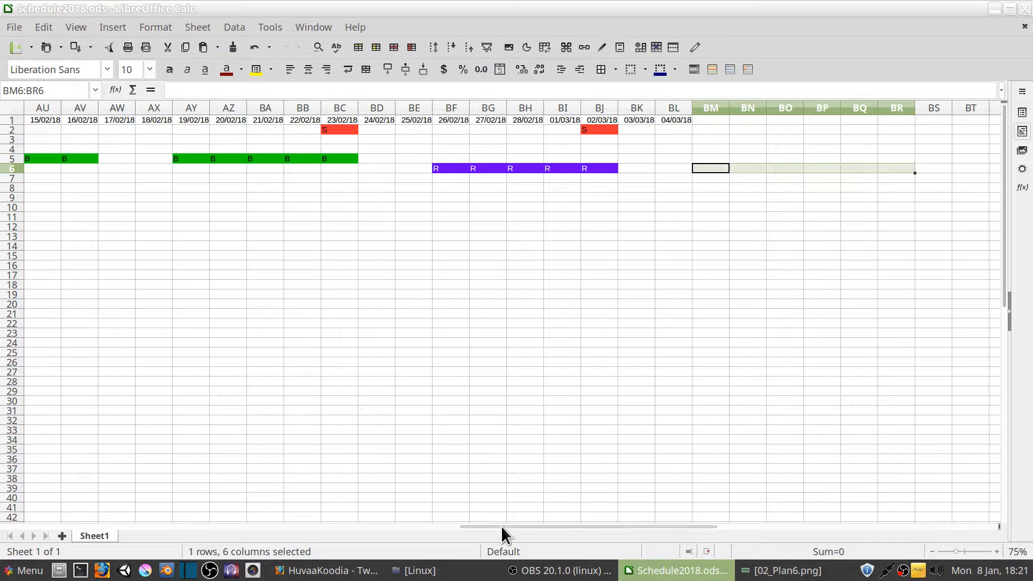
Enter the note "Character portraits" in cell AK8, under the first B day on 05/02/18
left_click_drag(502, 525, 496, 524)
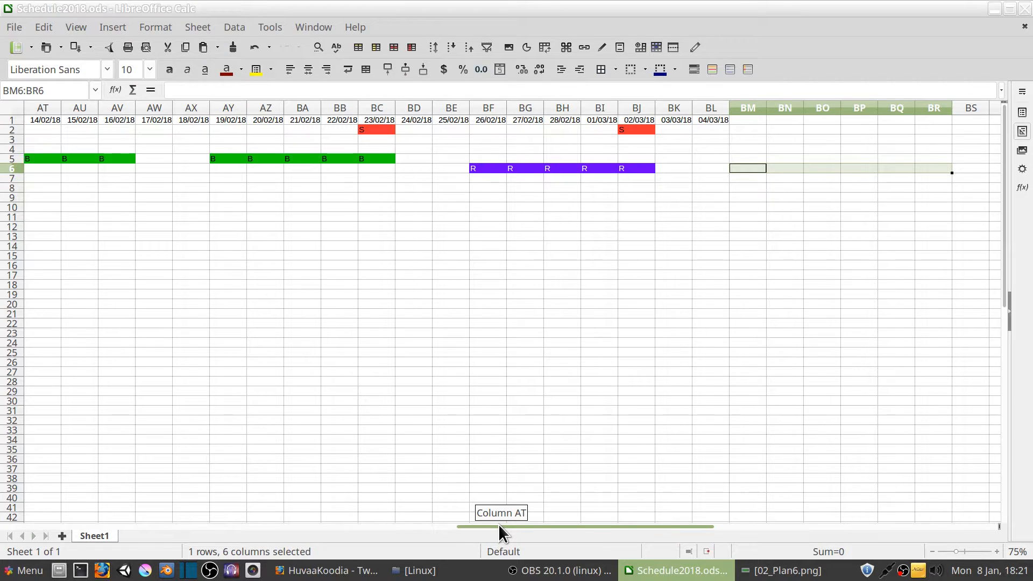
left_click_drag(499, 525, 360, 521)
left_click(233, 188)
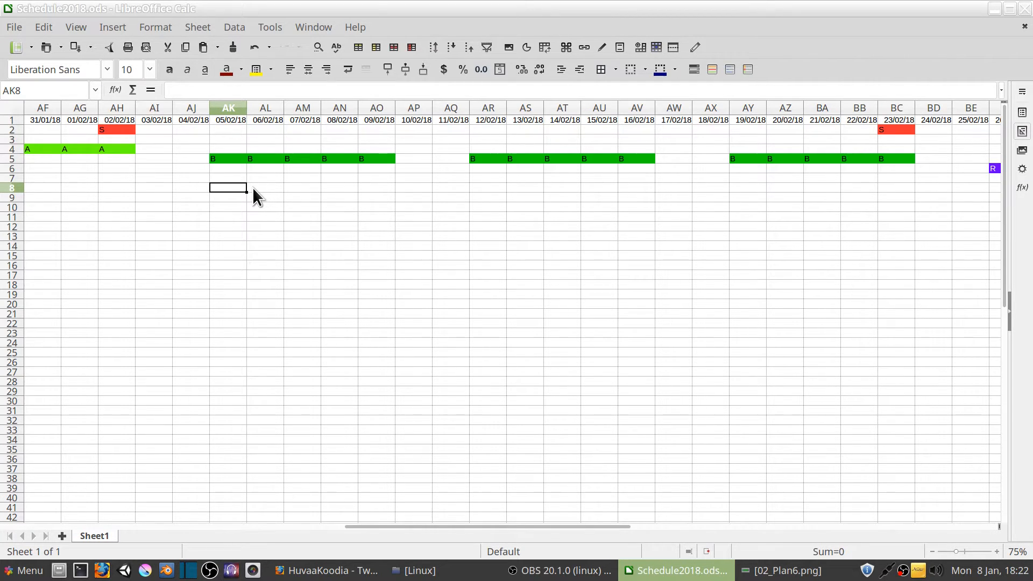
type("Character por")
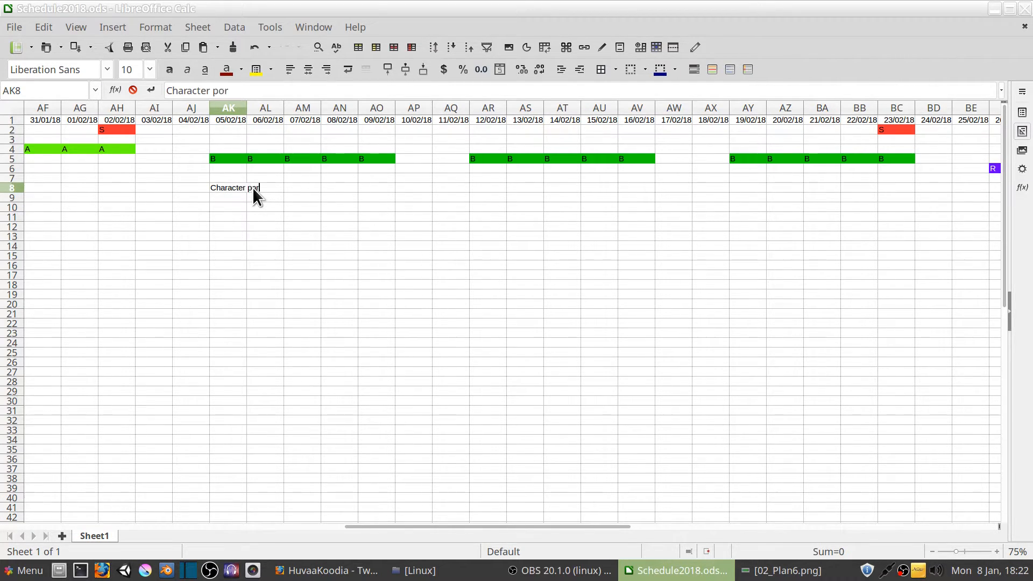
type("t")
type("trai")
key("BackSpace")
key("BackSpace")
key("BackSpace")
key("BackSpace")
type("raits")
key("Return")
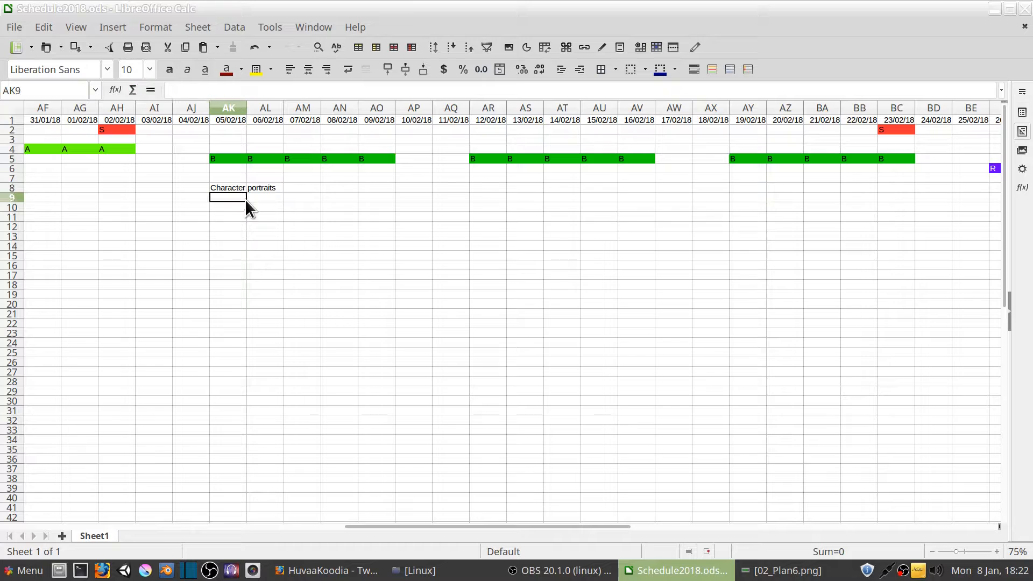
left_click(230, 190)
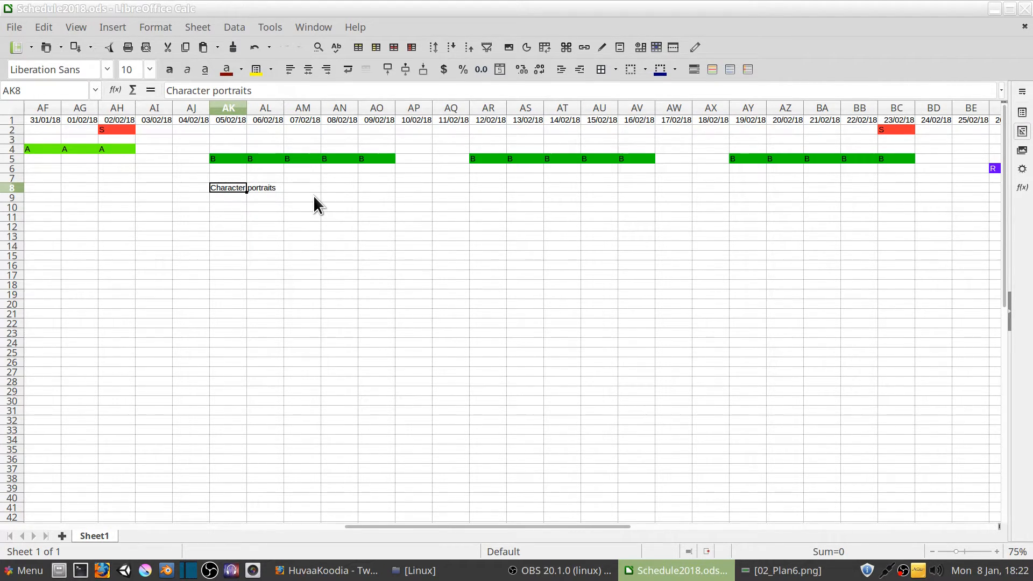
Enter the note "More level graphics" in cell AY8, under the B day on 19/02/18
mouse_move(418, 525)
left_mouse_down()
mouse_move(407, 524)
mouse_move(420, 524)
left_mouse_up()
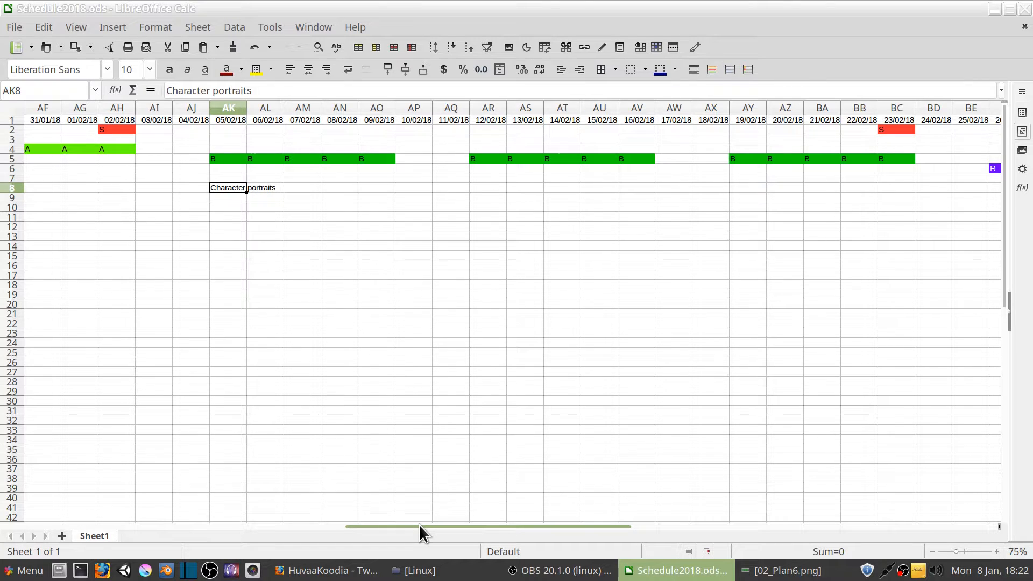
left_click_drag(419, 524, 418, 524)
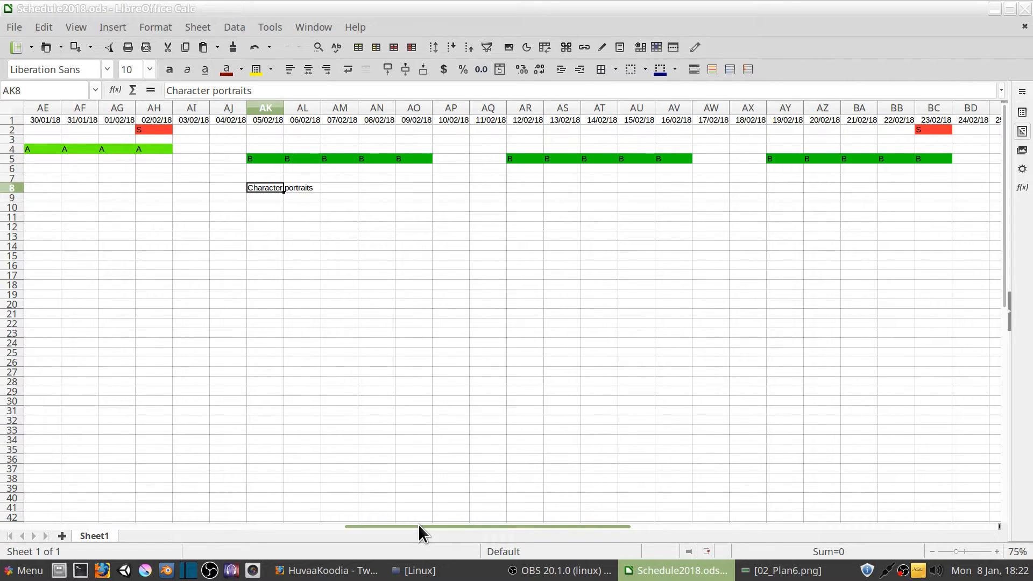
left_click_drag(418, 524, 439, 526)
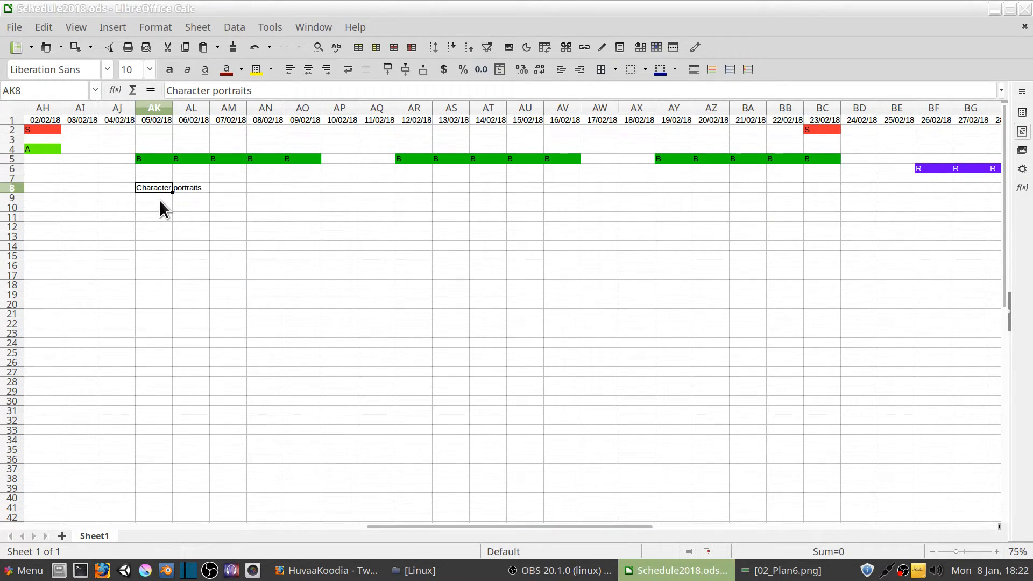
left_click(672, 187)
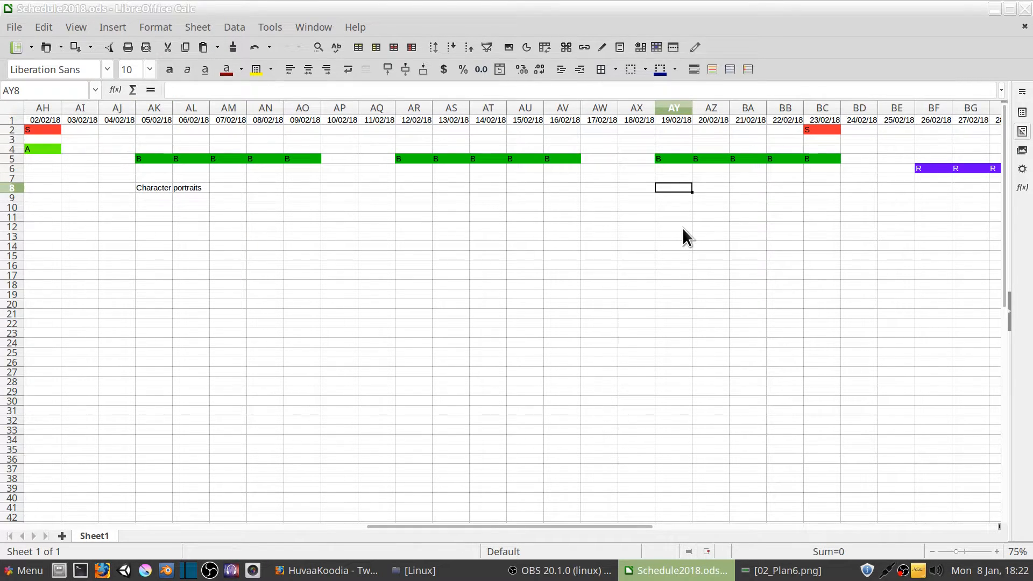
type("Revide")
key("BackSpace")
key("BackSpace")
key("BackSpace")
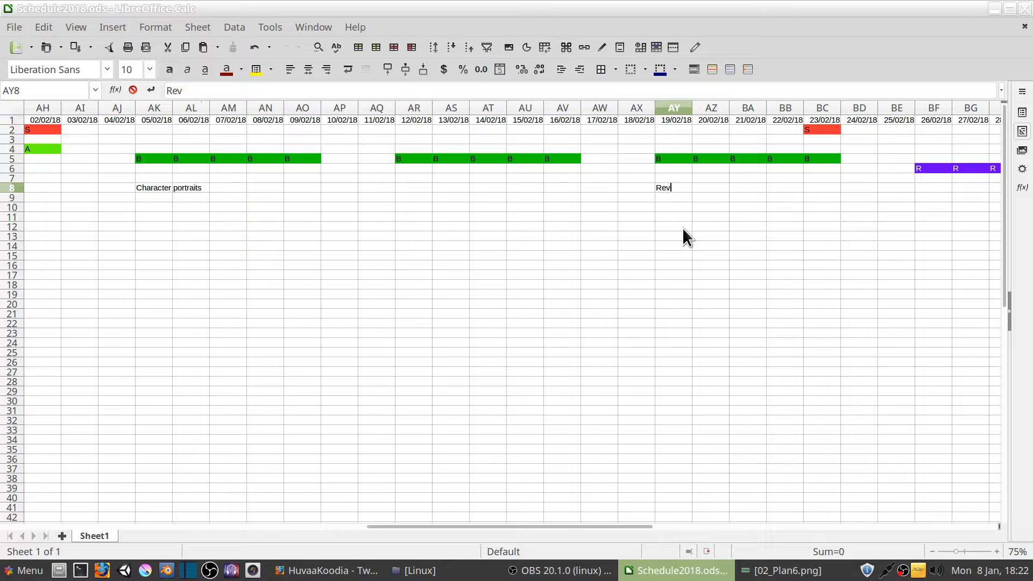
key("BackSpace")
key("BackSpace")
key("BackSpace")
type("More level graphics")
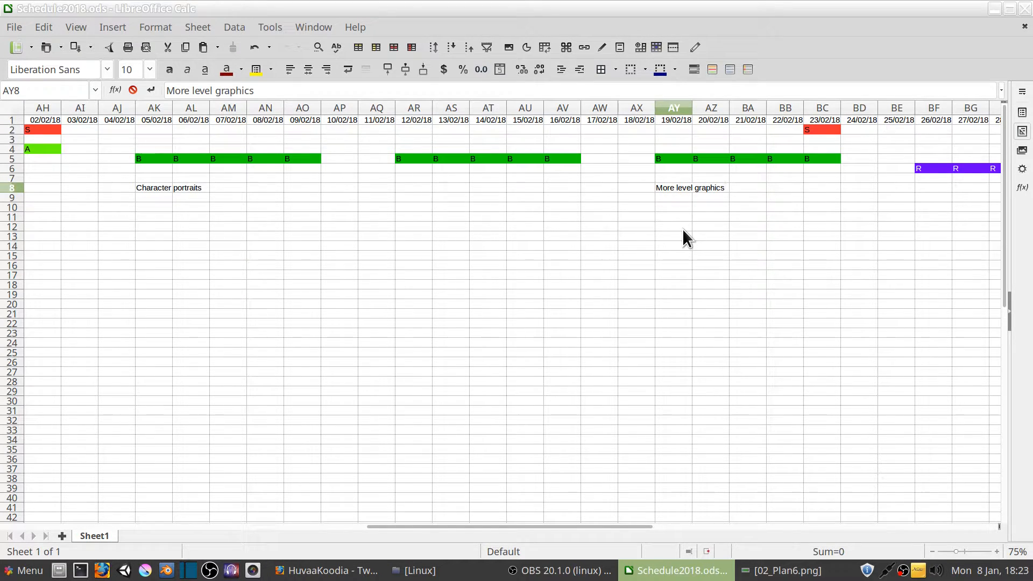
left_click(683, 228)
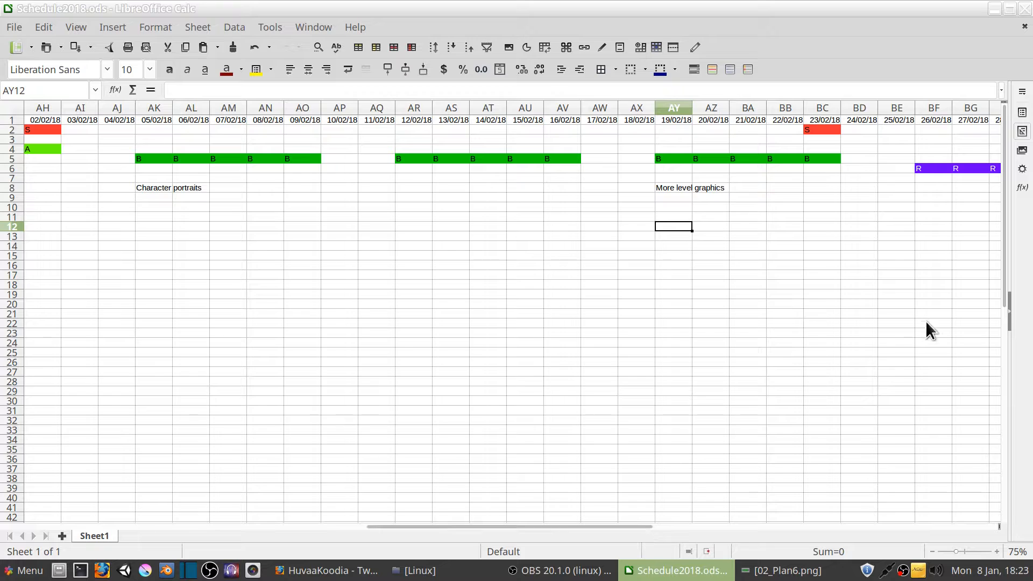
Add the note "(Hero assets)" in cell AY9, directly below the level graphics note
left_click(677, 198)
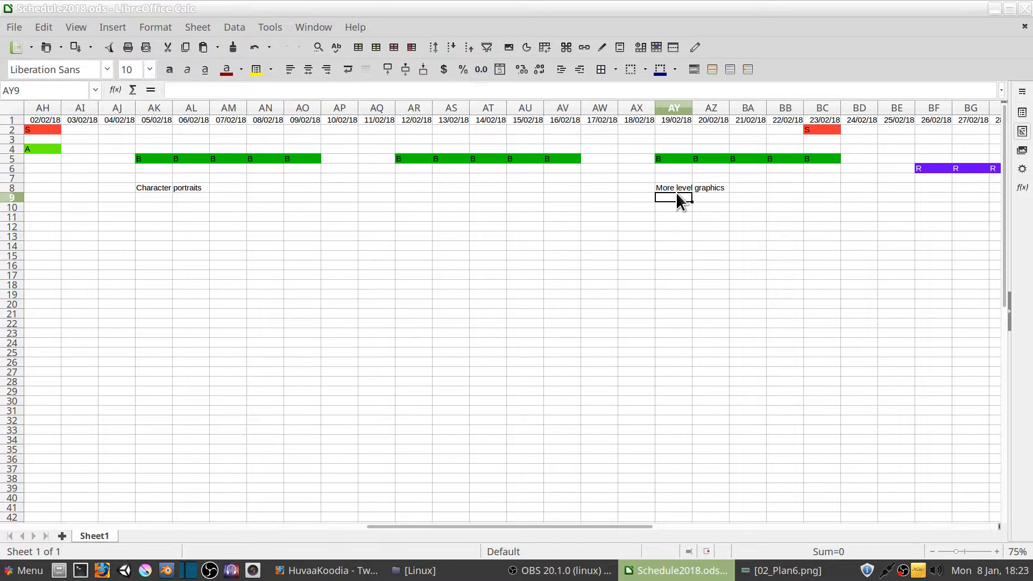
type("()")
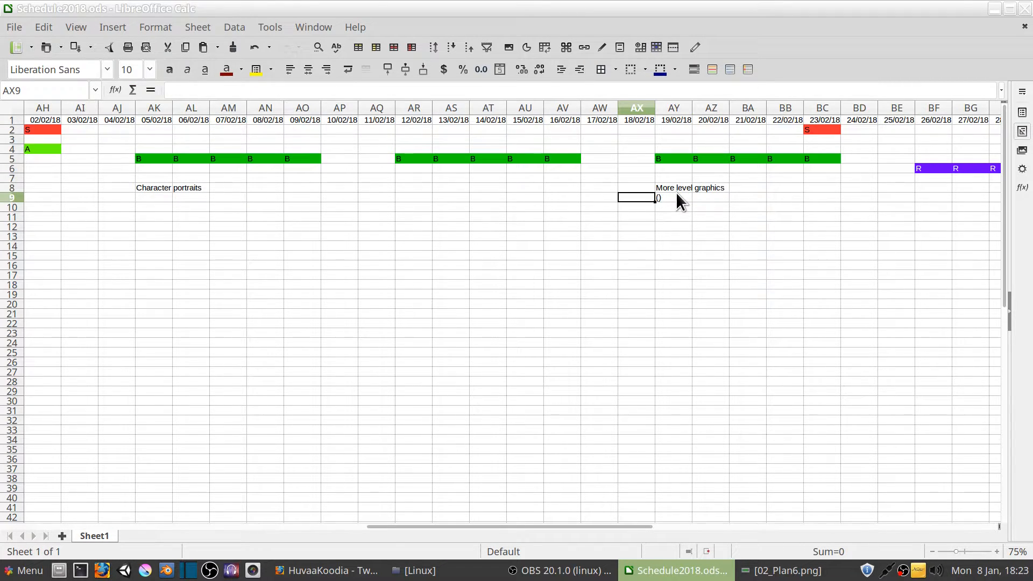
double_click(677, 198)
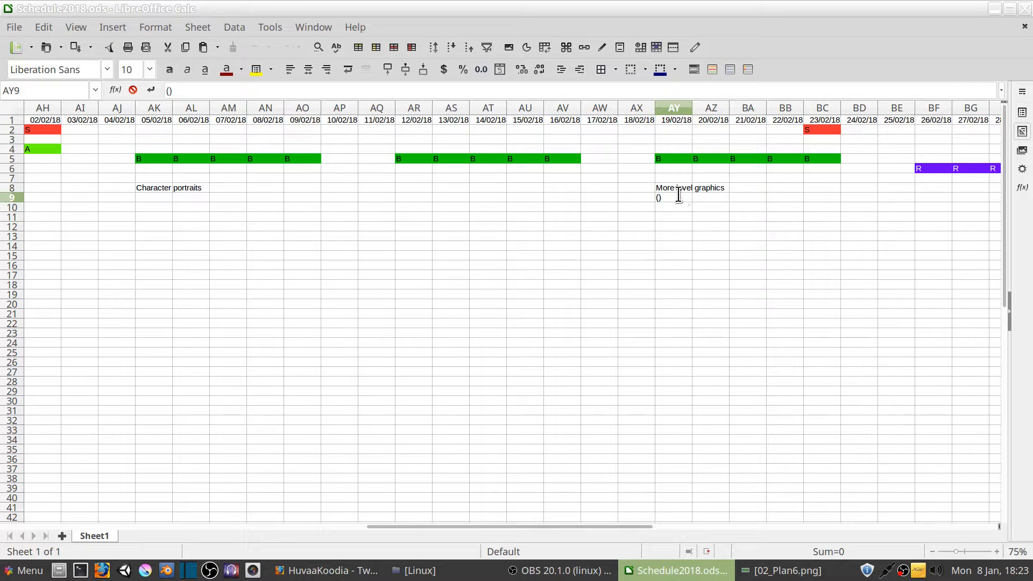
type("Hero assets")
key("Return")
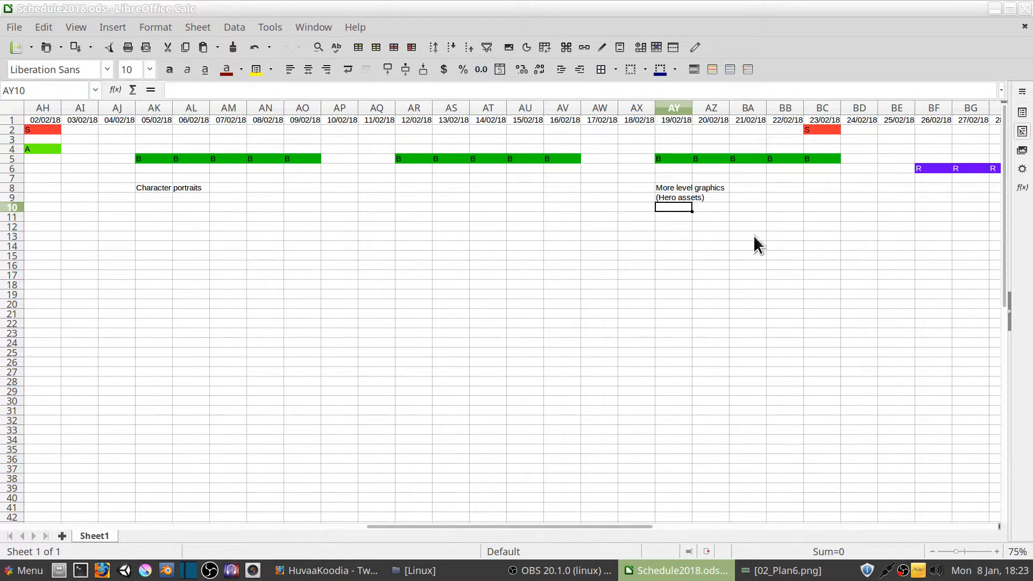
Reword the parenthesised note in cell AY9 to "(Unique level assets)"
double_click(670, 198)
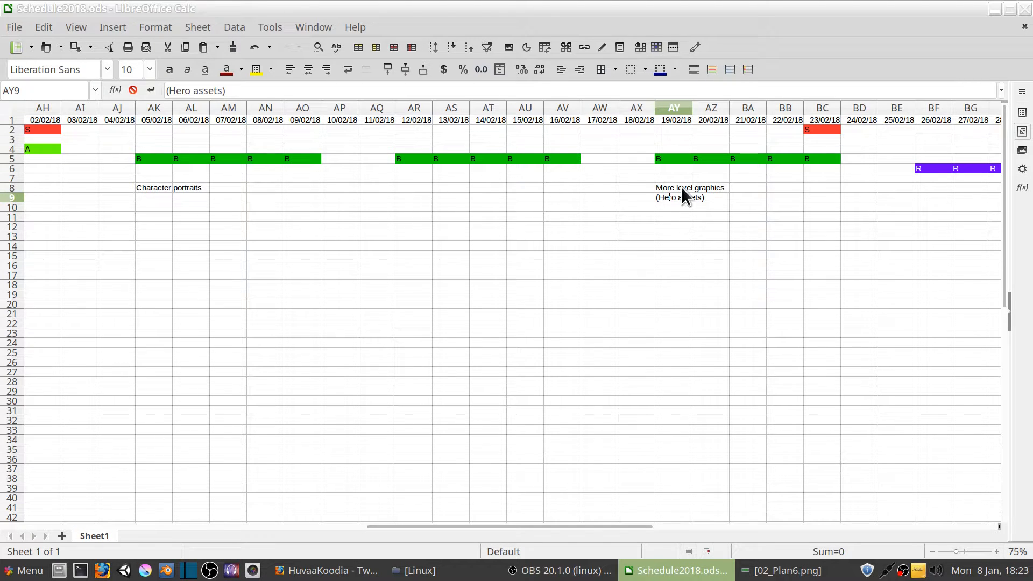
key("Right")
key("BackSpace")
key("BackSpace")
key("BackSpace")
key("BackSpace")
type("Unique level")
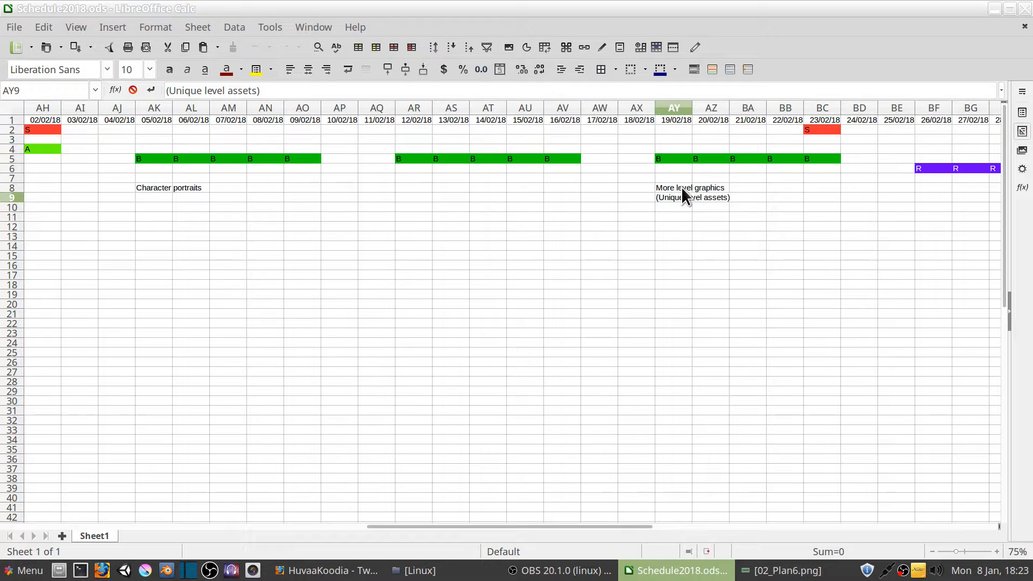
key("Return")
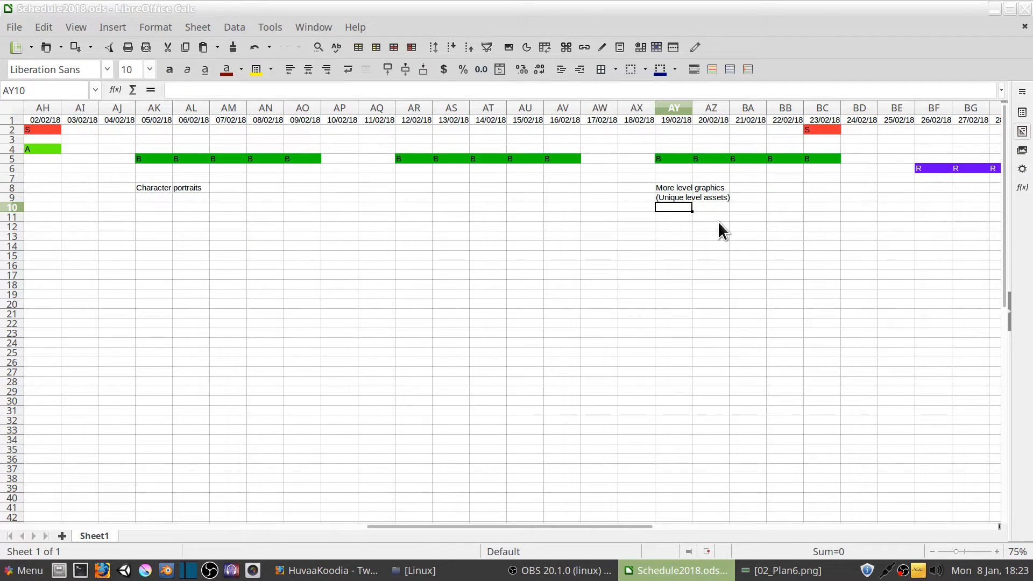
left_click(674, 199)
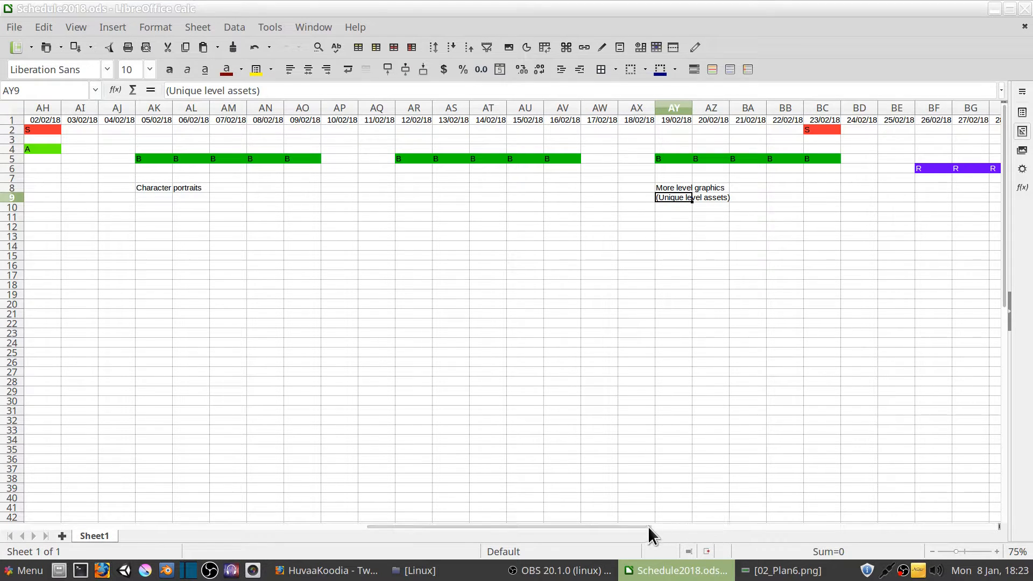
Move the "Level graphics" note from K9 to P8, under the A day on 15/01/18
left_click_drag(648, 526, 361, 522)
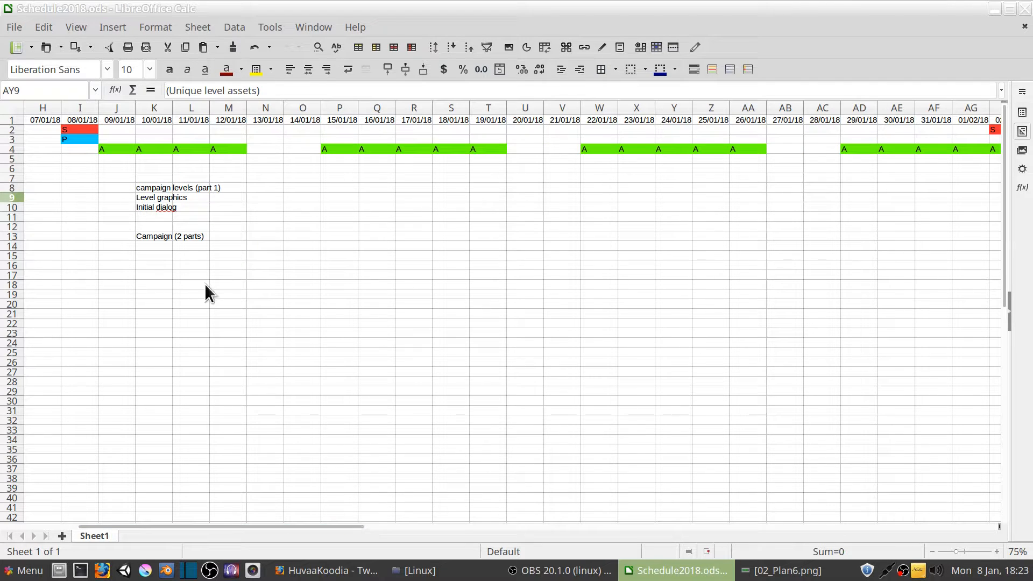
left_click(162, 197)
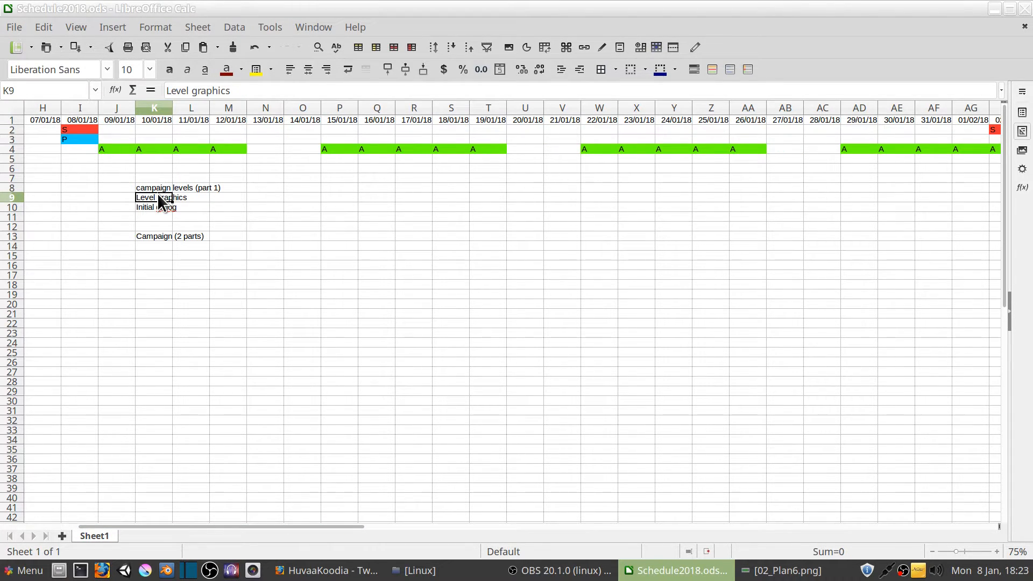
key("ctrl+x")
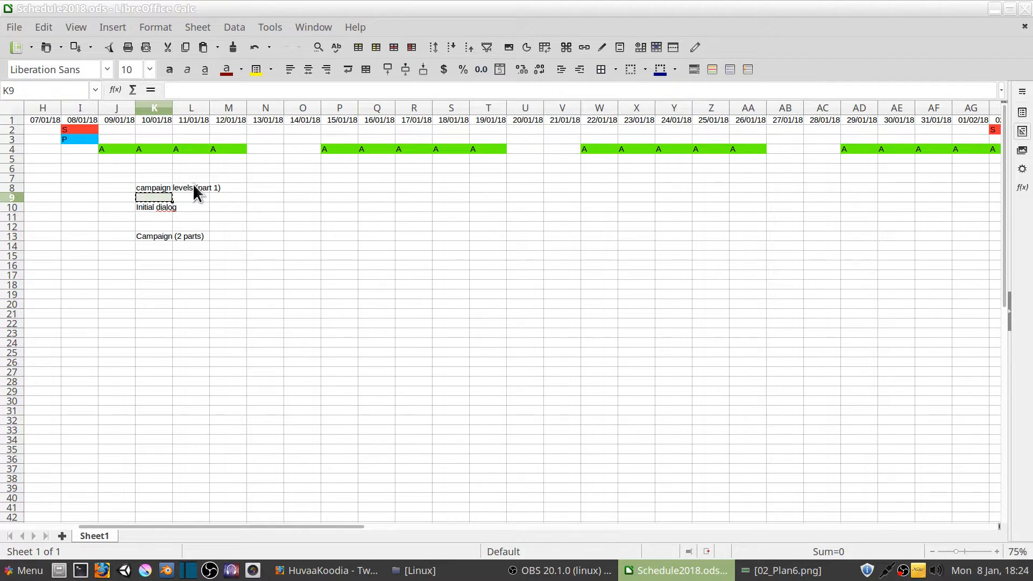
left_click(337, 187)
key("ctrl+v")
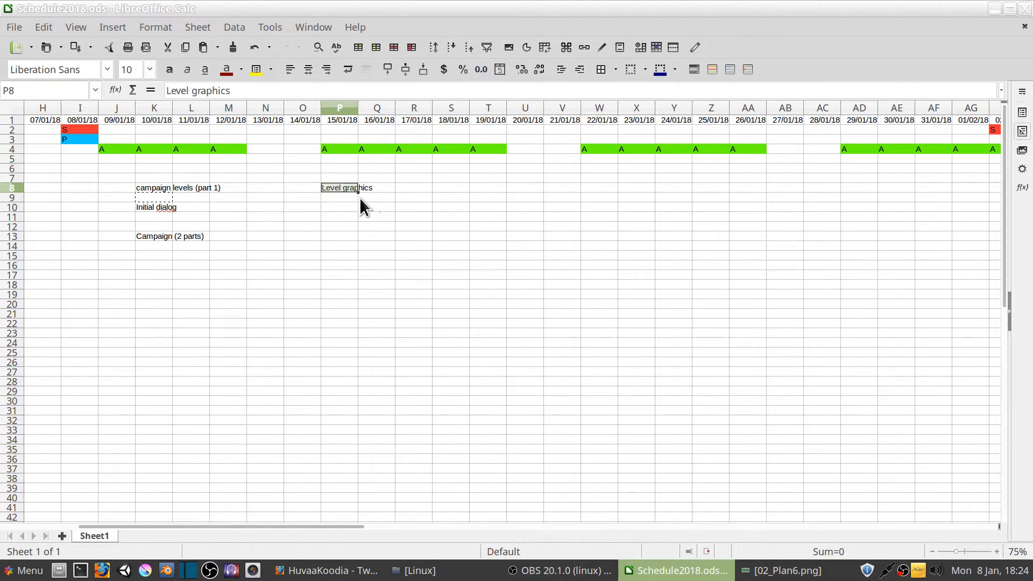
Move the "Initial dialog" note from K10 to P9, below the level graphics note
left_click(339, 200)
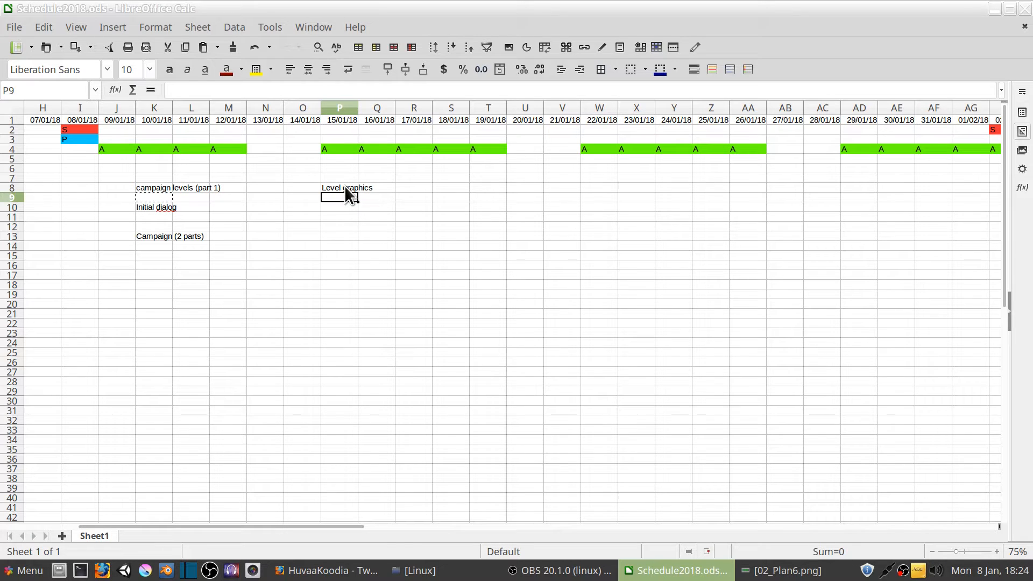
left_click(143, 208)
key("ctrl+c")
left_click(338, 198)
key("ctrl+v")
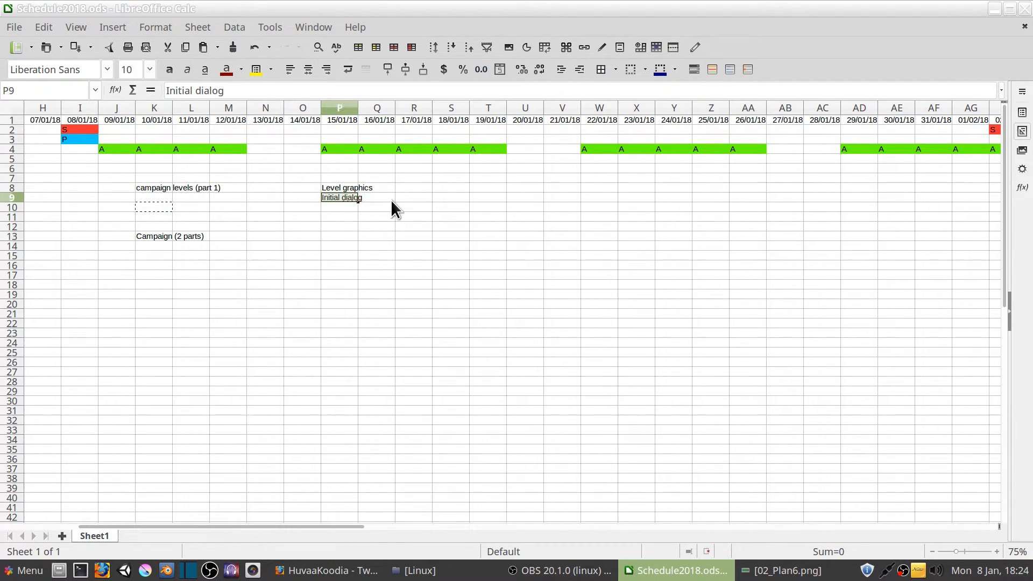
Cut the "Campaign (2 parts)" note out of cell K13 and check the start of the schedule
left_click(155, 235)
key("ctrl+x")
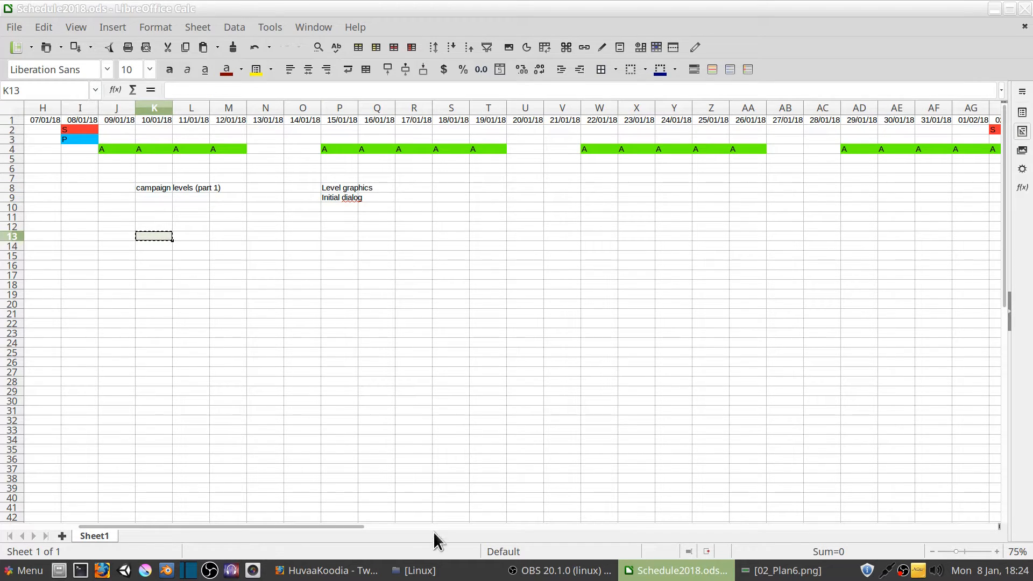
left_click_drag(349, 526, 190, 526)
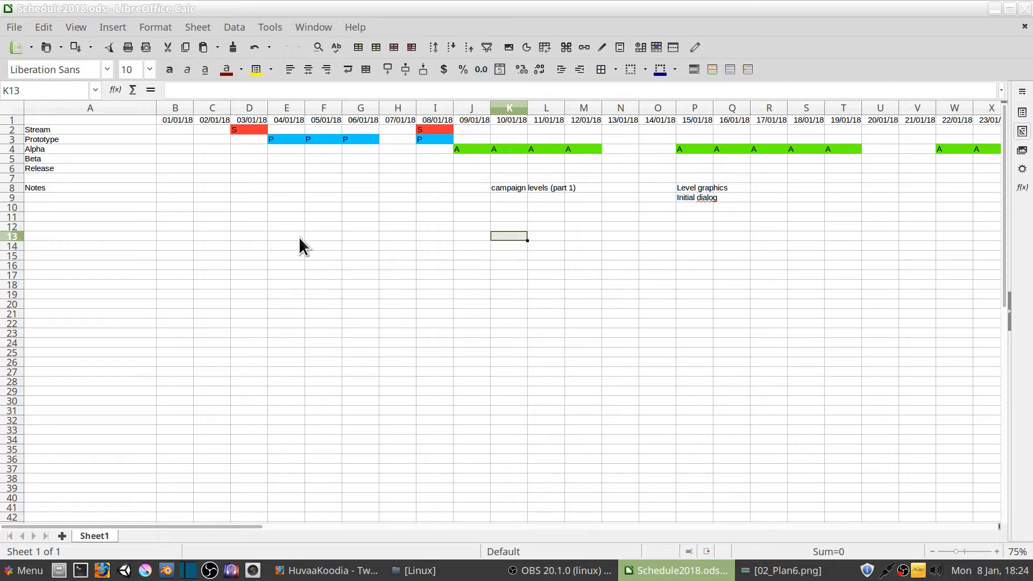
left_click(285, 199)
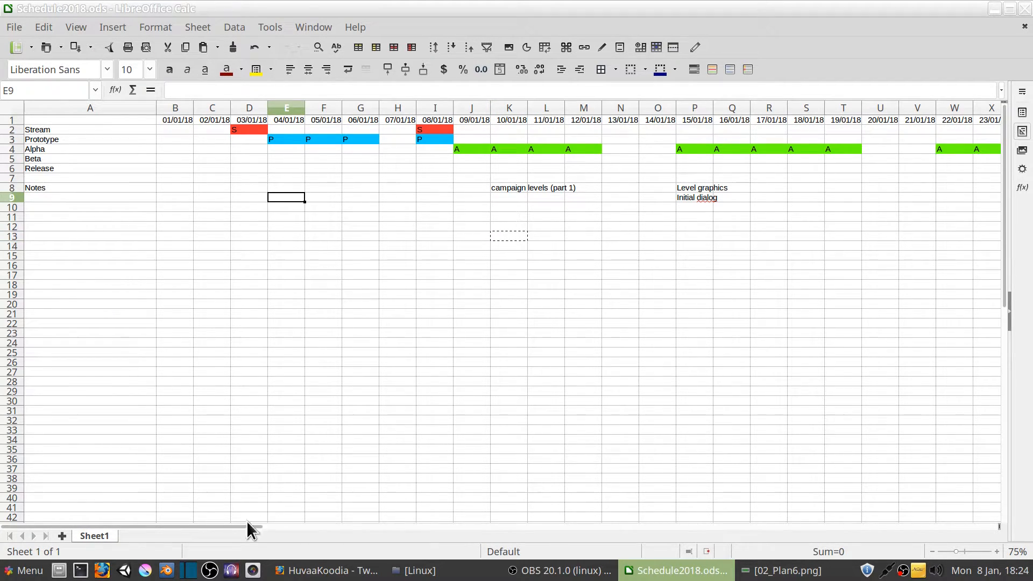
Enter the note "Dialog system (resuse old one)" in cell W8, under the A day on 22/01/18
left_click_drag(247, 526, 366, 528)
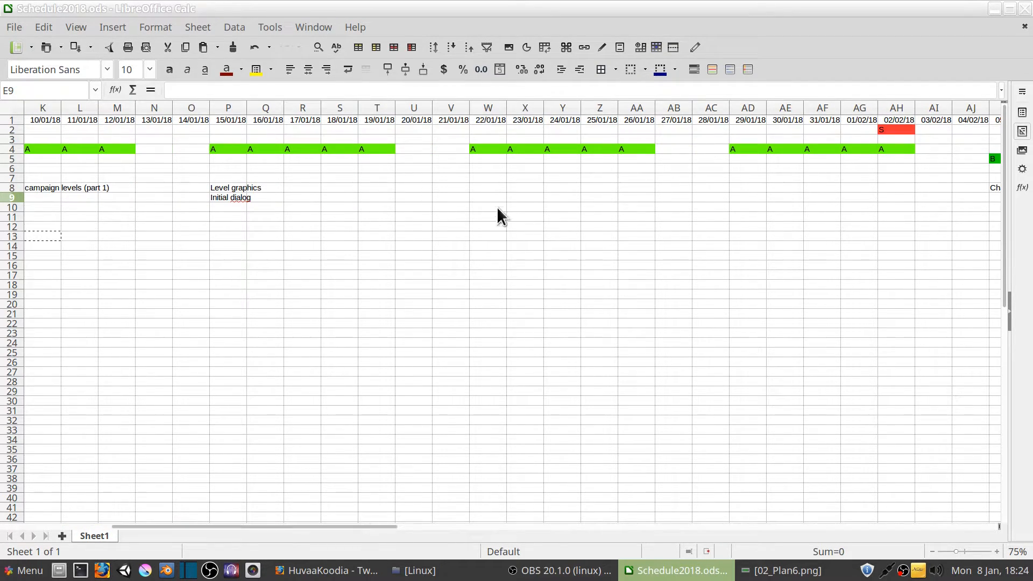
left_click(500, 187)
type("D")
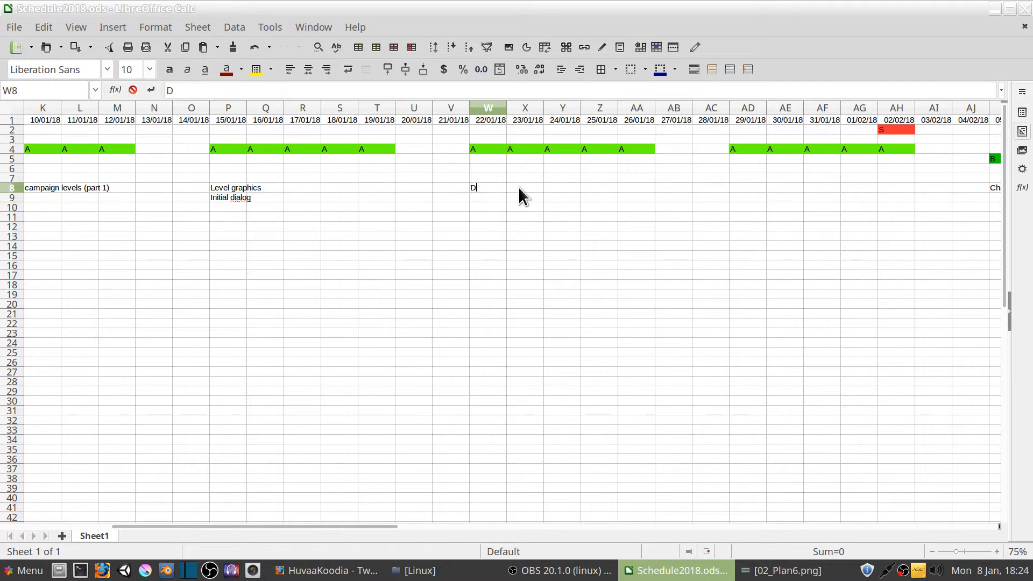
type("ialog system")
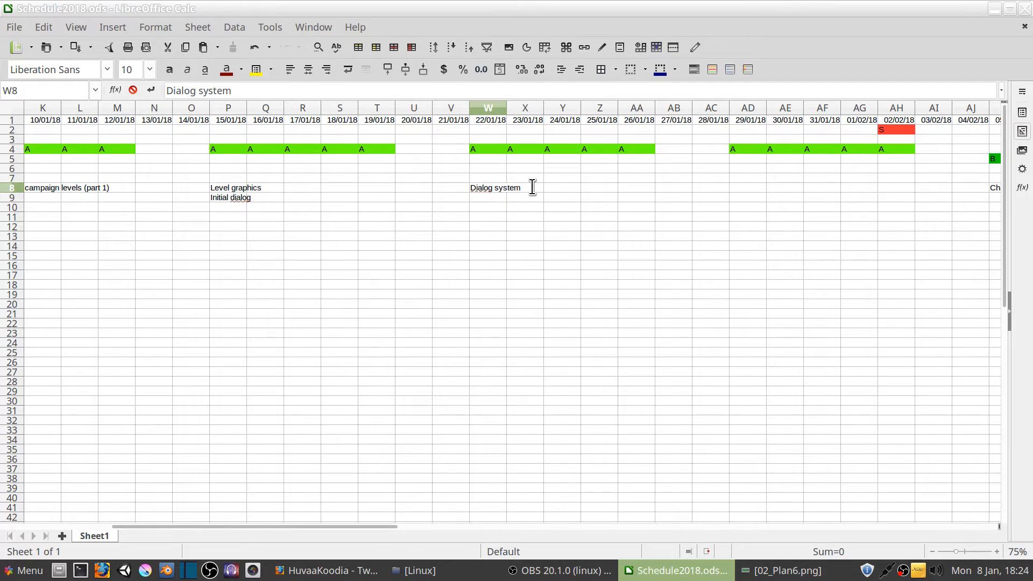
type("(resuse old one)")
key("Return")
Correct the misspelled word in the W8 dialog system note to "reuse"
left_click(489, 187)
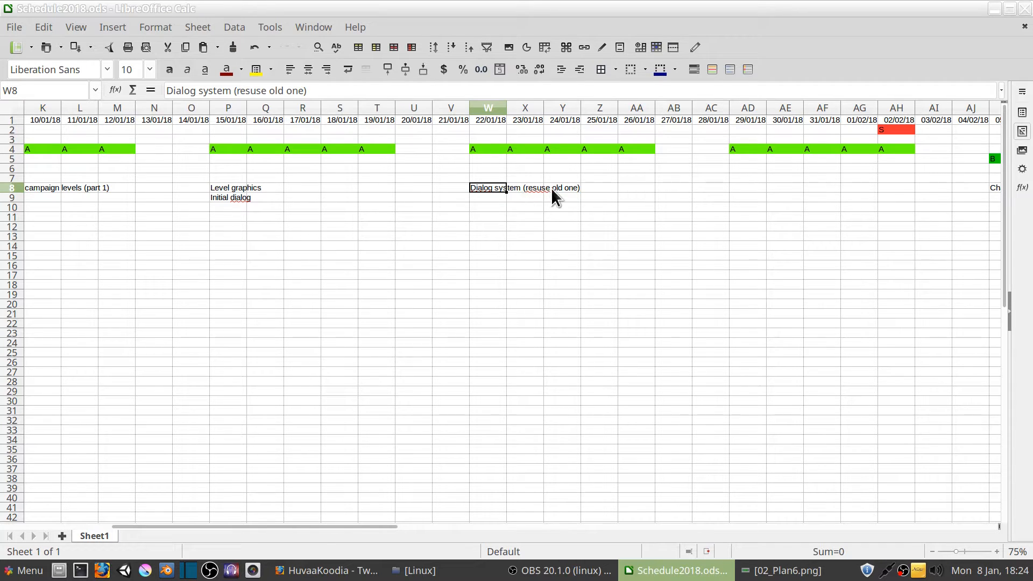
left_click(528, 187)
left_click(483, 188)
key("F2")
key("Left")
key("Left")
key("Left")
key("Left")
key("Left")
key("BackSpace")
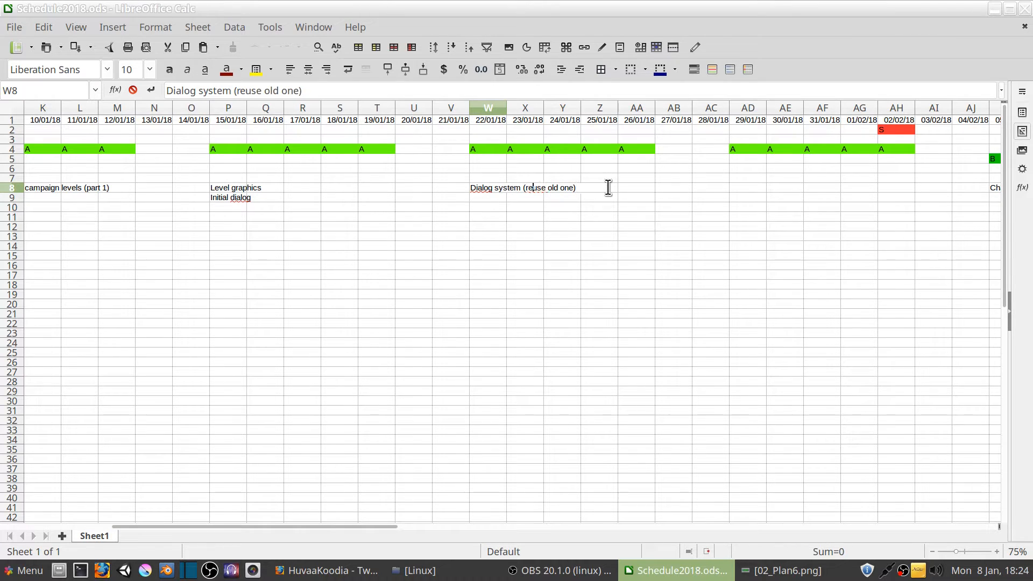
key("Return")
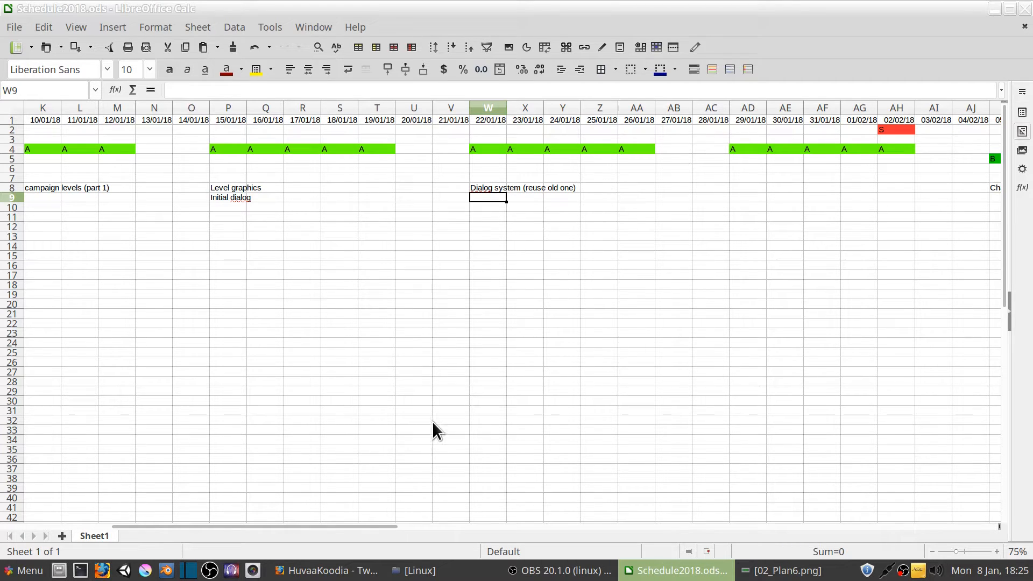
Enter the note "Campaing (part 1 should be finished)" in cell AD8, under the A day on 29/01/18
mouse_move(351, 527)
left_mouse_down()
mouse_move(378, 527)
mouse_move(330, 528)
left_mouse_up()
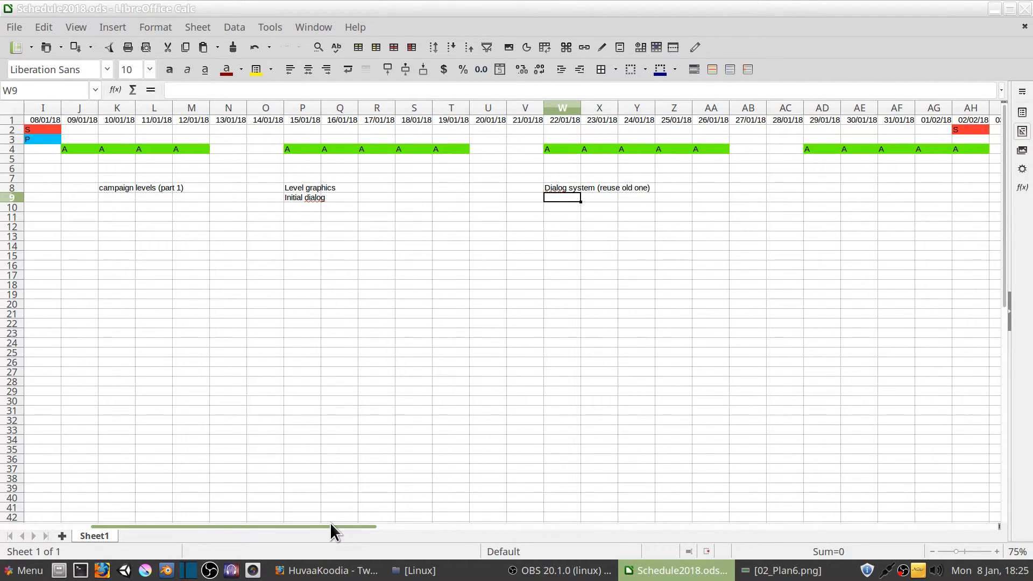
left_click(562, 187)
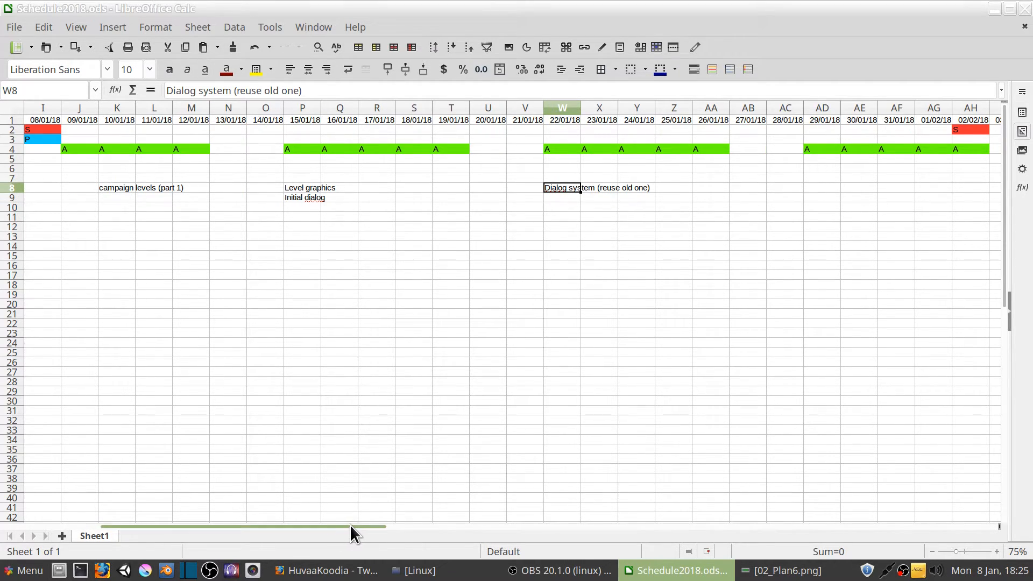
left_click_drag(350, 525, 357, 527)
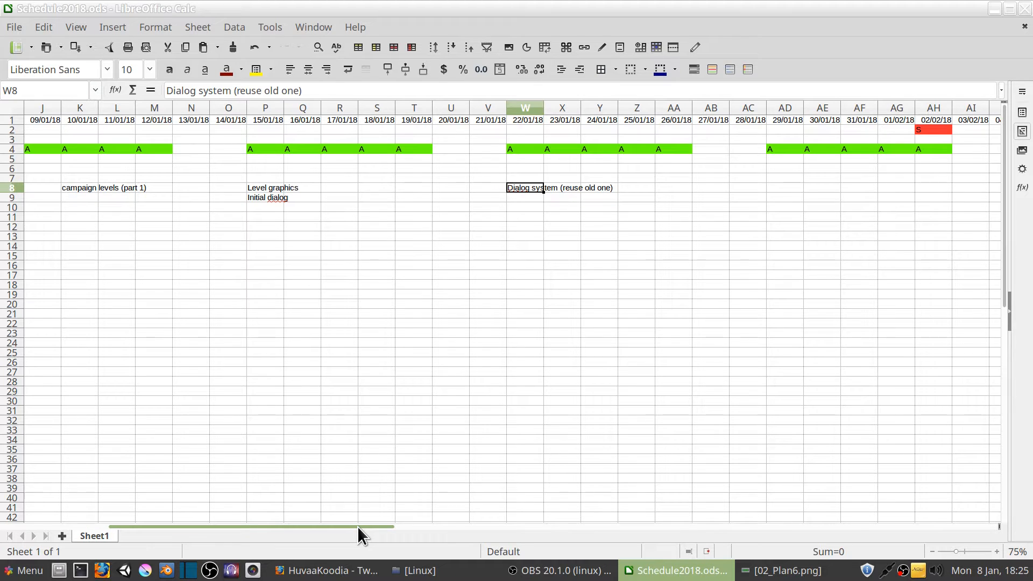
left_click_drag(360, 535, 429, 535)
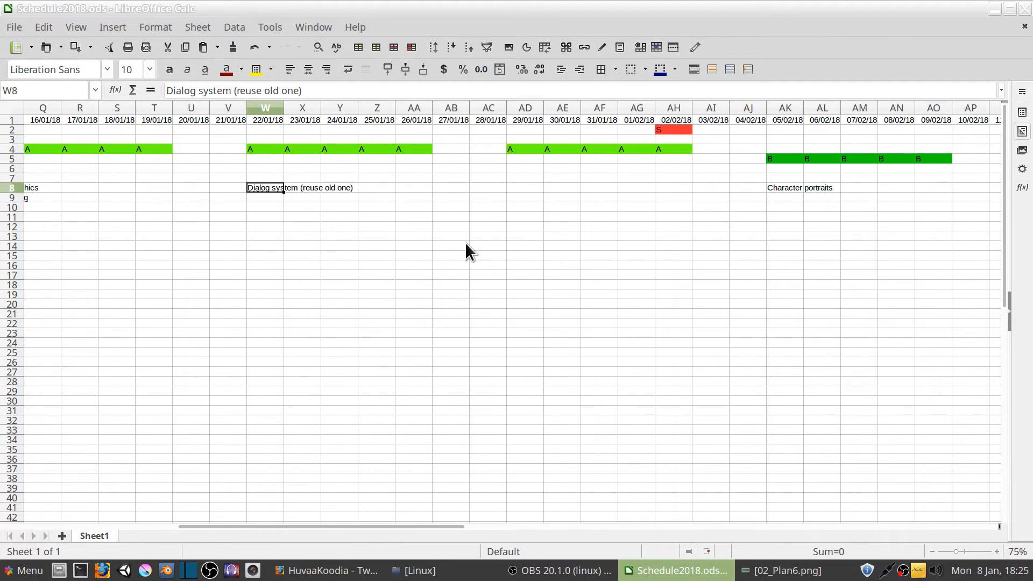
left_click(525, 187)
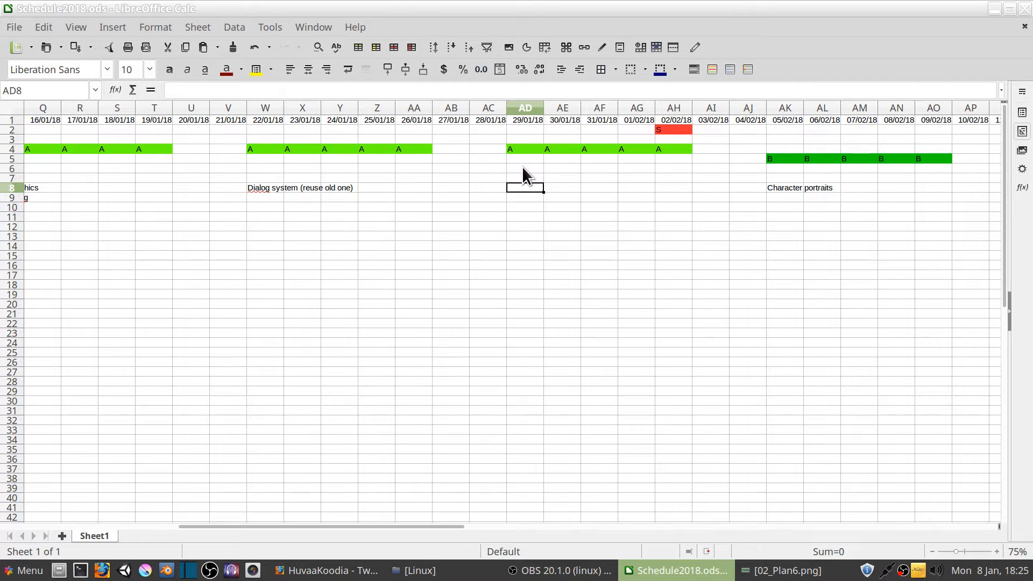
double_click(516, 186)
type("Campaing ")
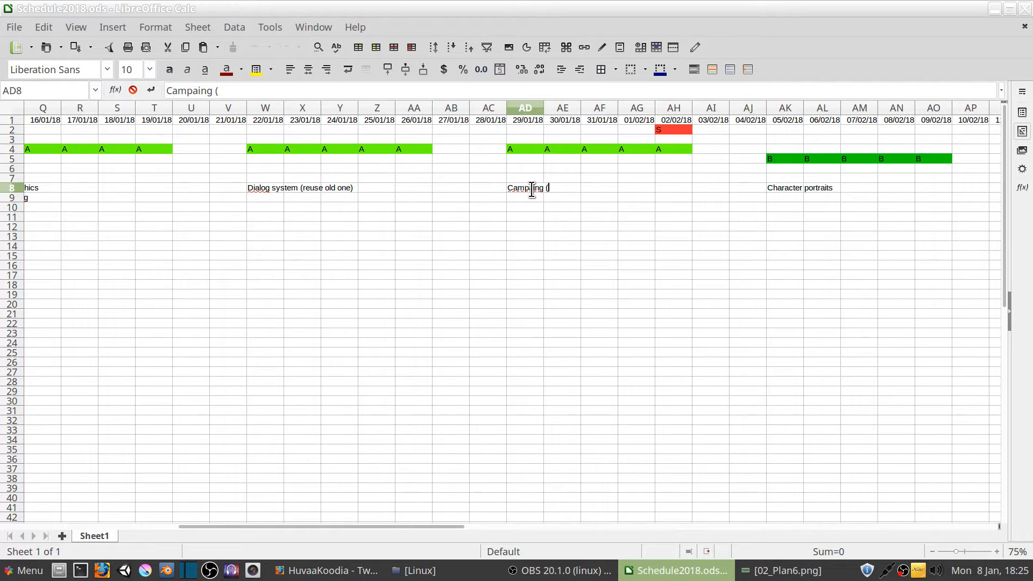
type("(part 1 should be fini")
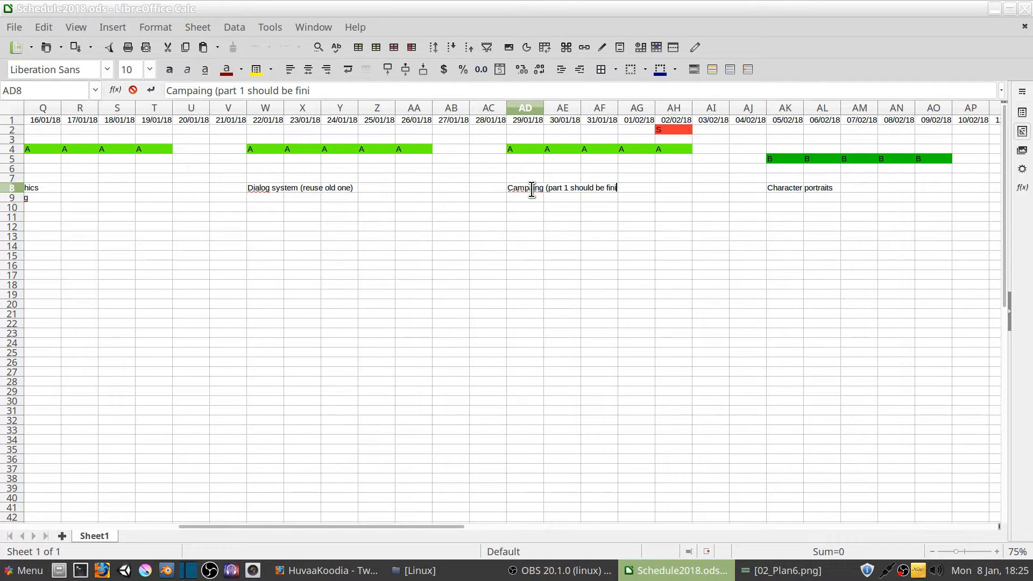
type("shed)")
key("Return")
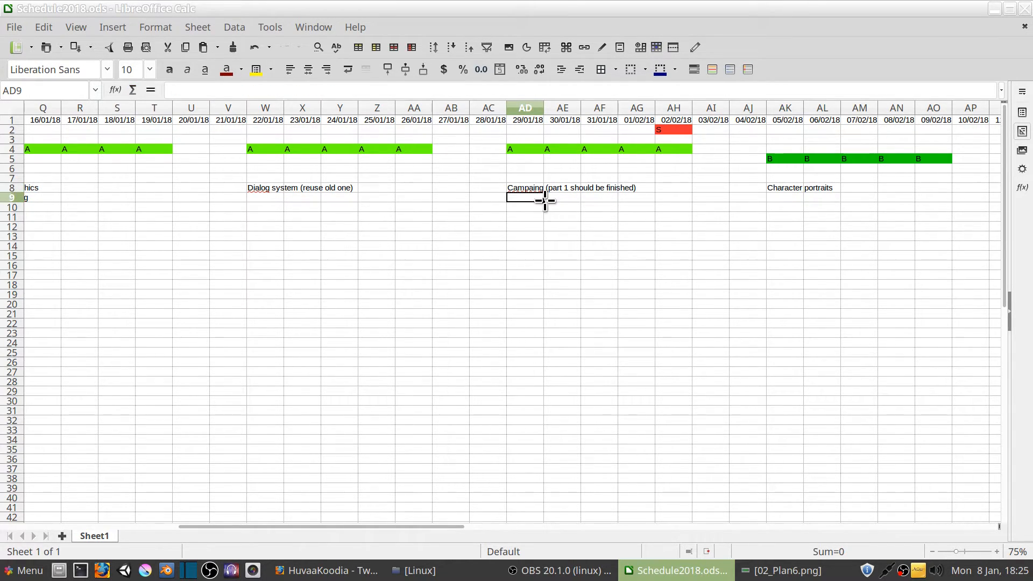
Add the note "Menus (simple)" in cell AD9, below the campaign note
type("Menu")
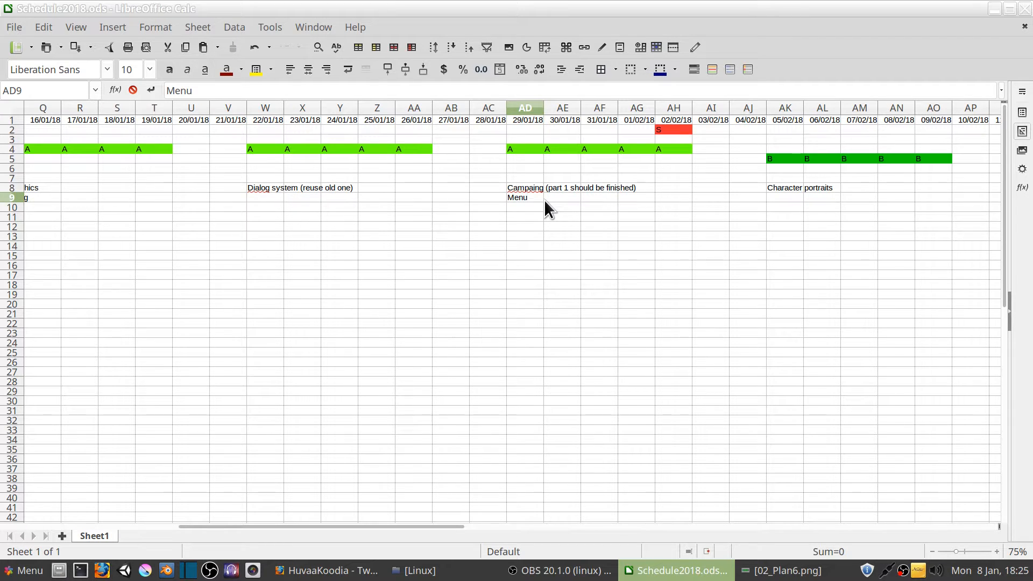
type("s (simple)")
key("Return")
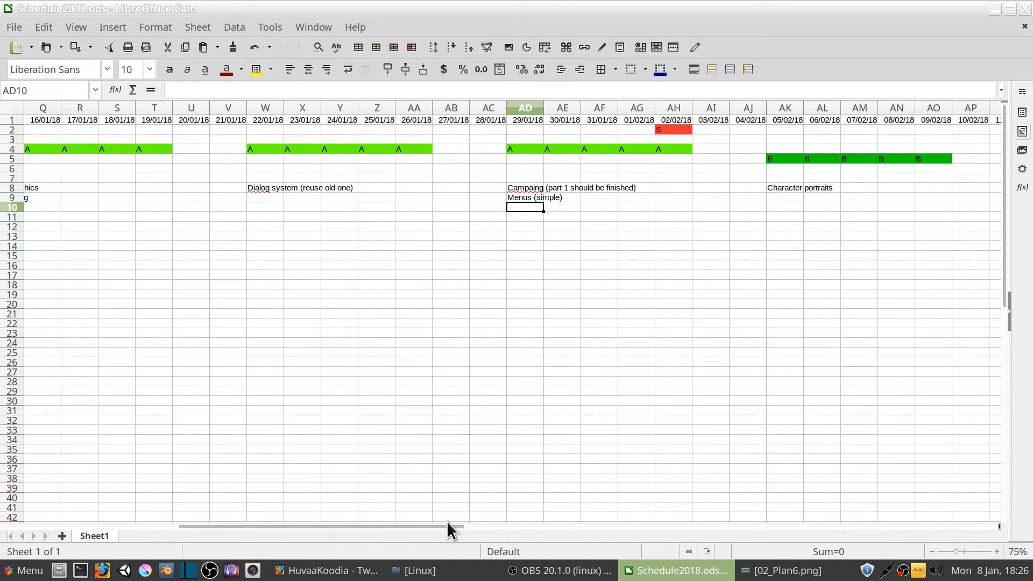
Move the "Initial dialog" note from P9 to W9, below the dialog system note
left_click_drag(448, 524, 352, 532)
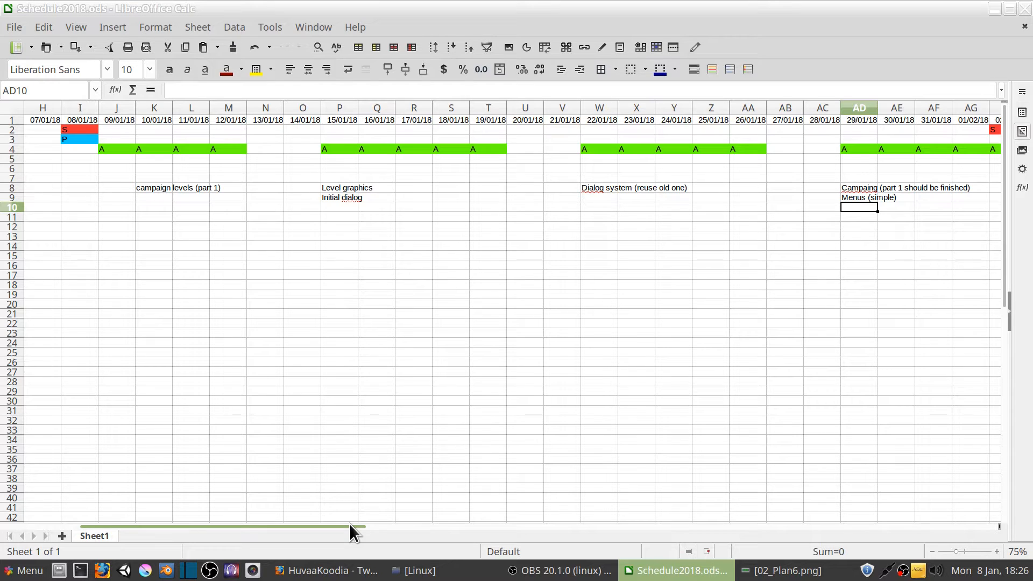
left_click(336, 197)
key("ctrl+x")
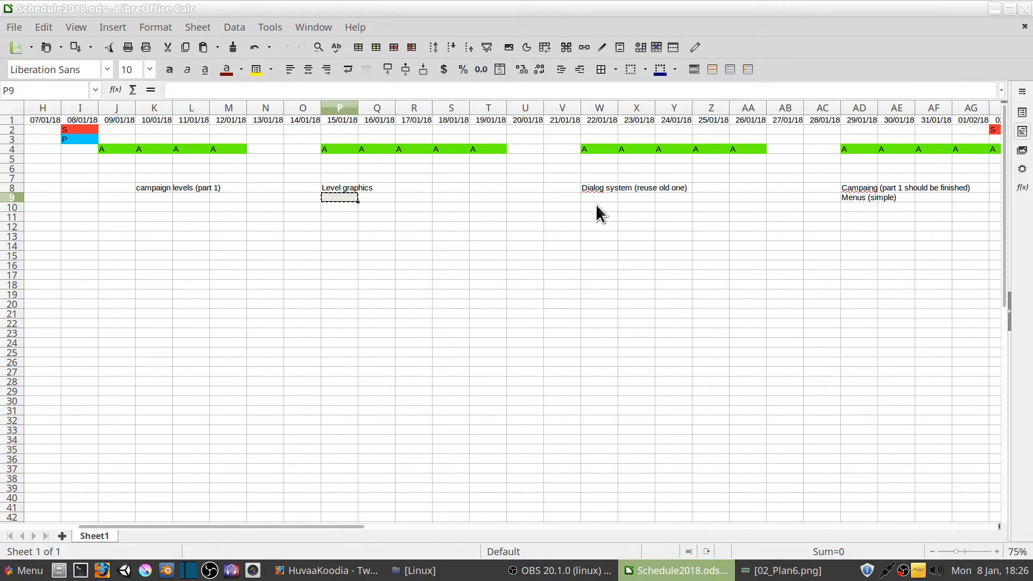
left_click(606, 198)
key("ctrl+v")
left_click(524, 227)
Enter the note "Save system" in cell P9, below the level graphics note
left_click(345, 197)
type("Save s")
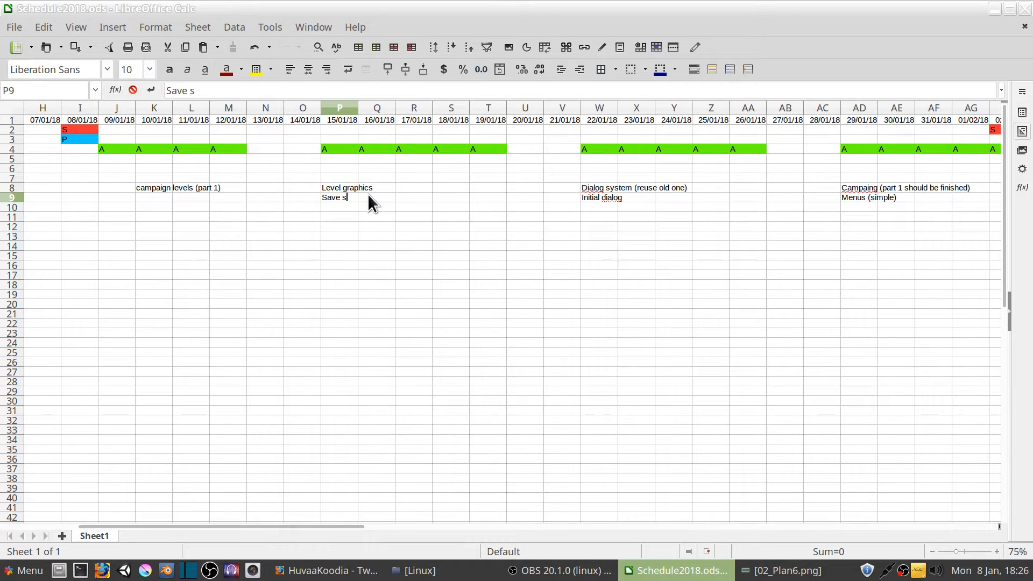
type("system")
left_click(413, 255)
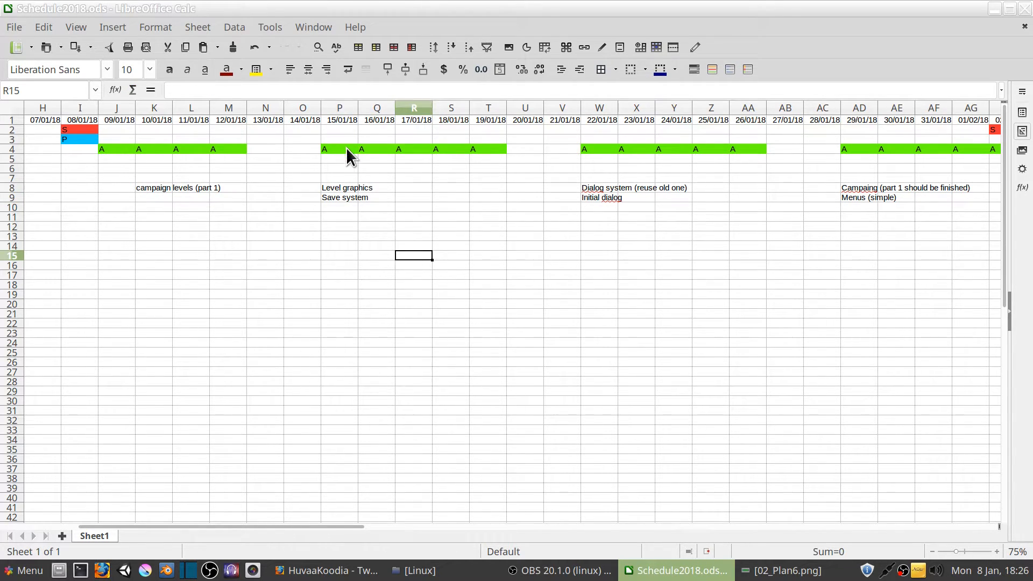
Review the A-phase notes for the weeks starting 15/01/18, 22/01/18 and 29/01/18
left_click_drag(347, 158, 497, 198)
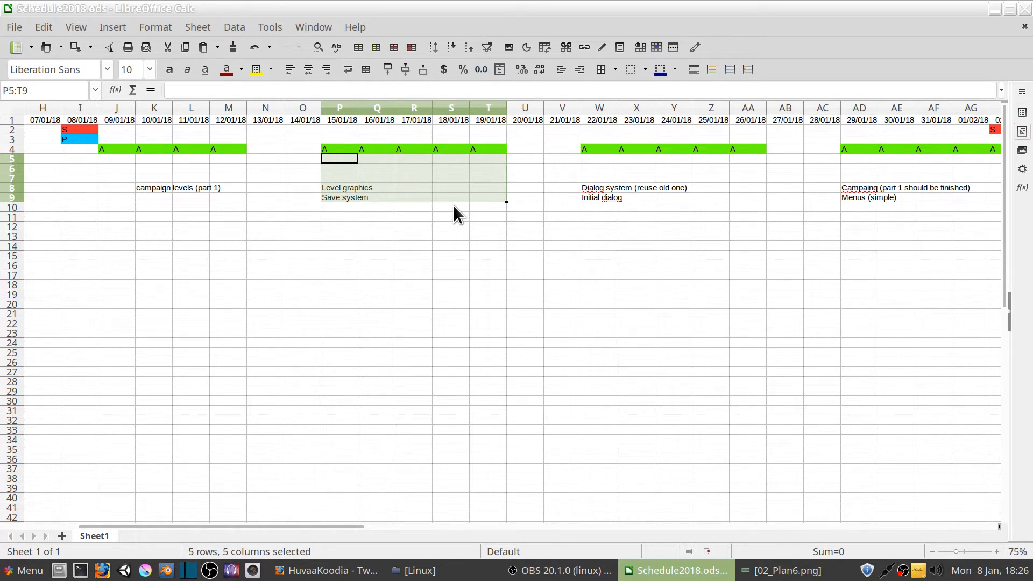
left_click(334, 187)
left_click(332, 196)
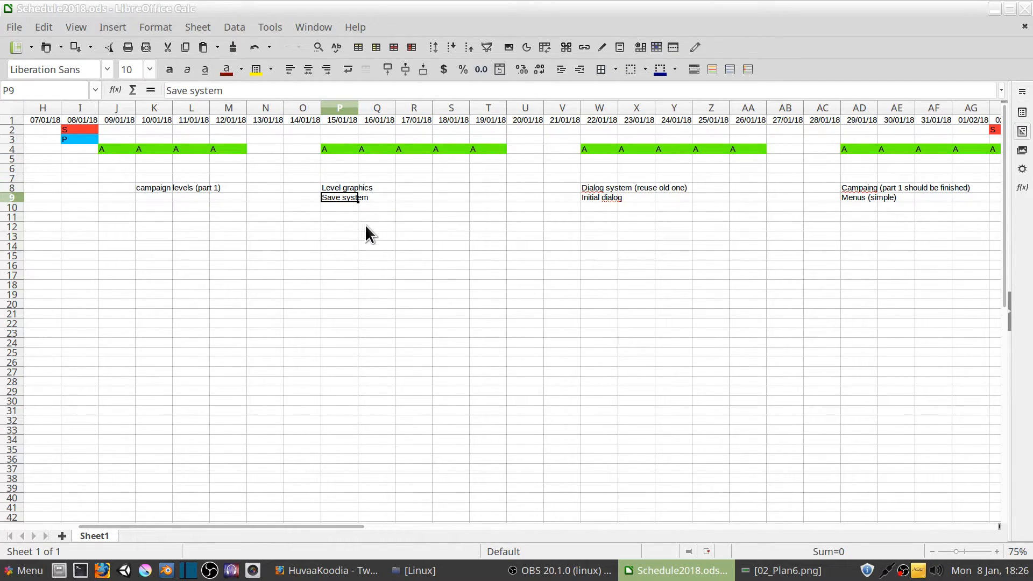
left_click_drag(326, 525, 428, 526)
left_click(268, 187)
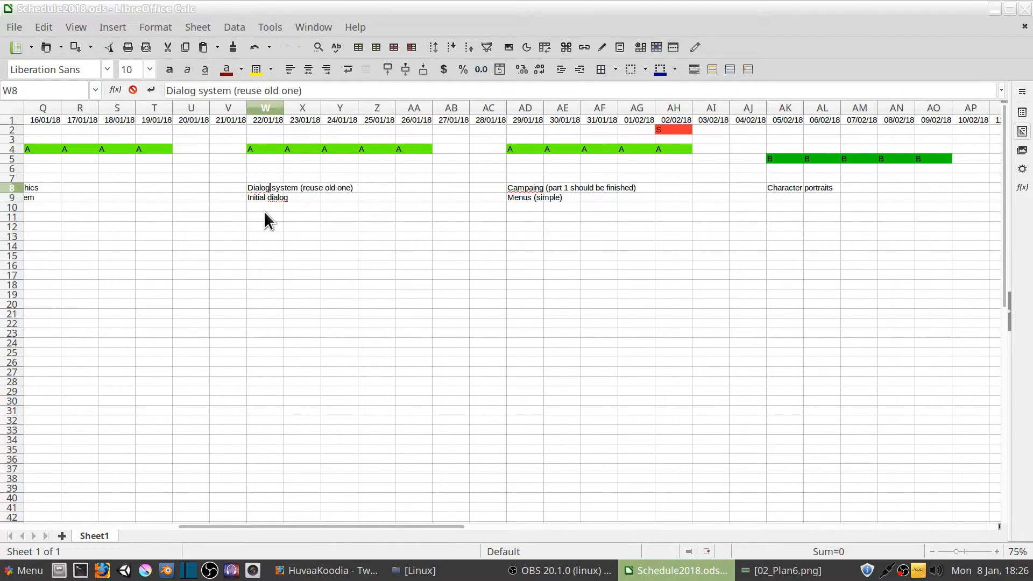
left_click(265, 225)
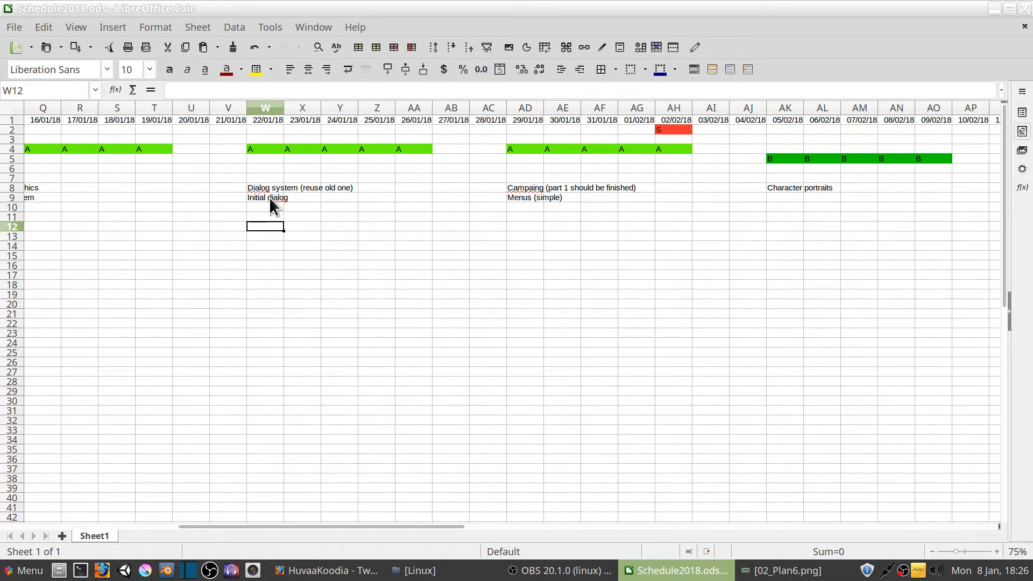
left_click(266, 198)
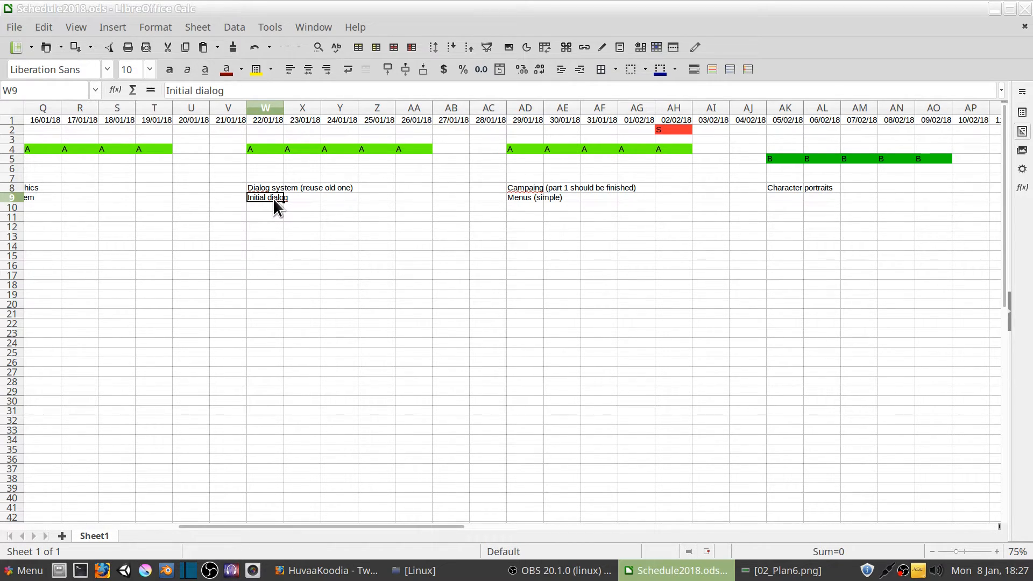
left_click_drag(304, 527, 360, 526)
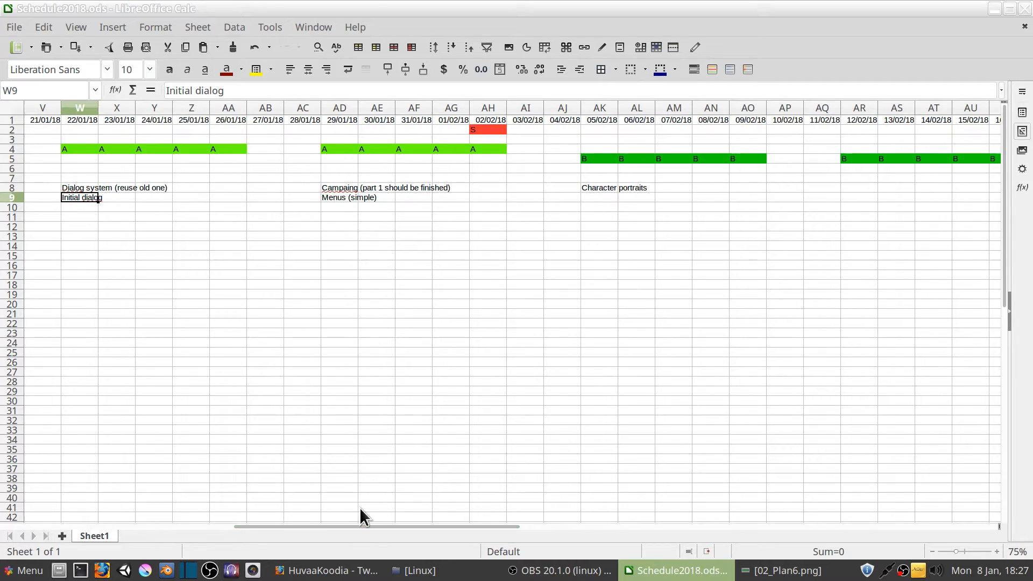
left_click(337, 188)
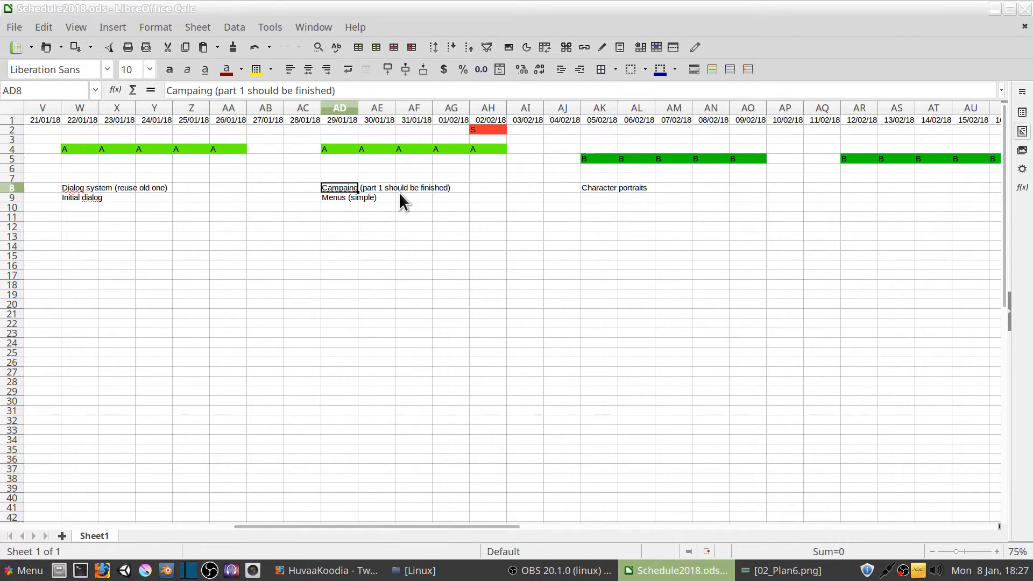
Enter the note "Alpha build for patrons" in cell AH10, in the 02/02/18 column
left_click(487, 190)
left_click(487, 196)
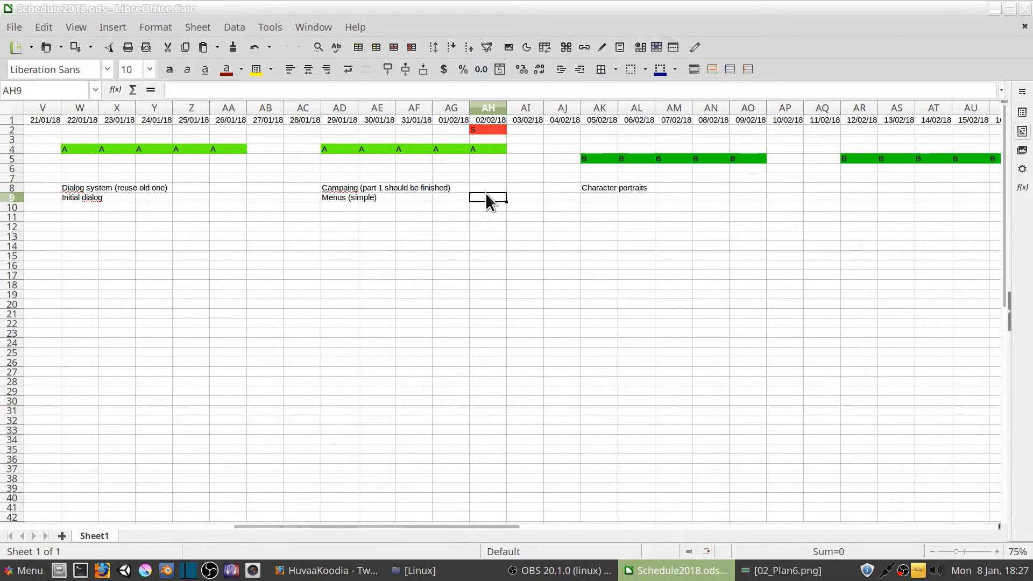
left_click(486, 191)
left_click(487, 198)
left_click(487, 206)
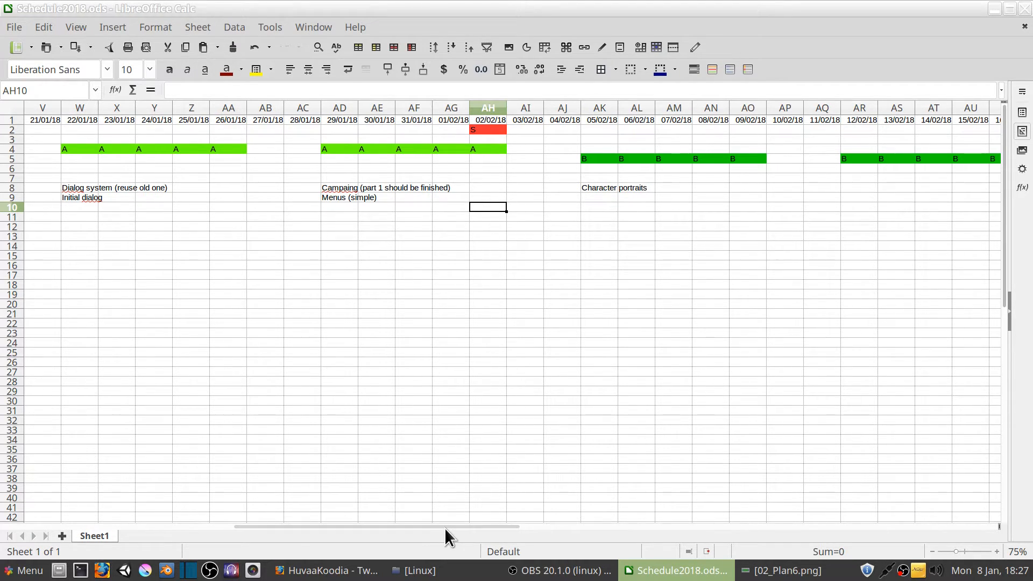
left_click_drag(444, 528, 474, 528)
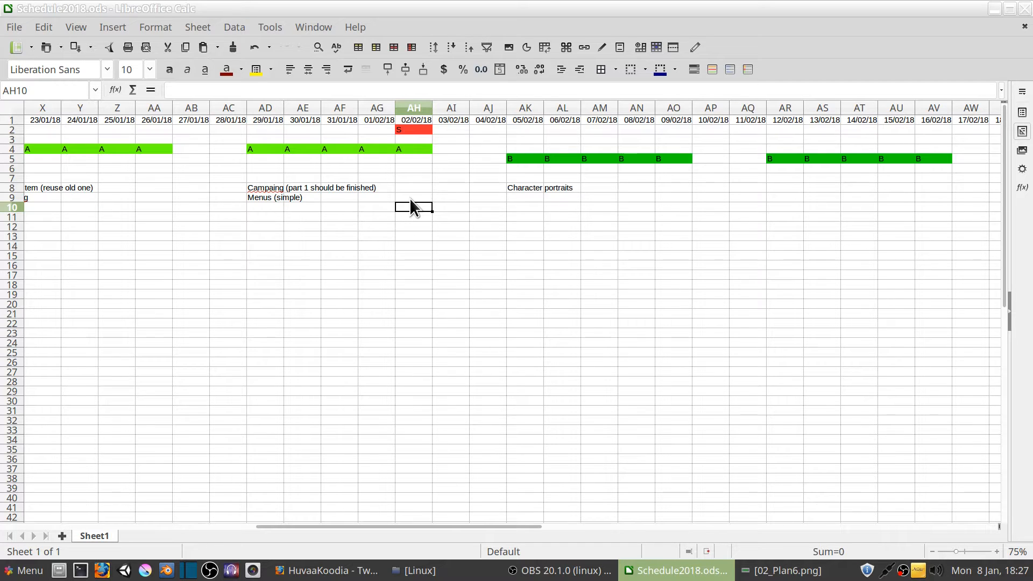
type("Alpha build for patrons")
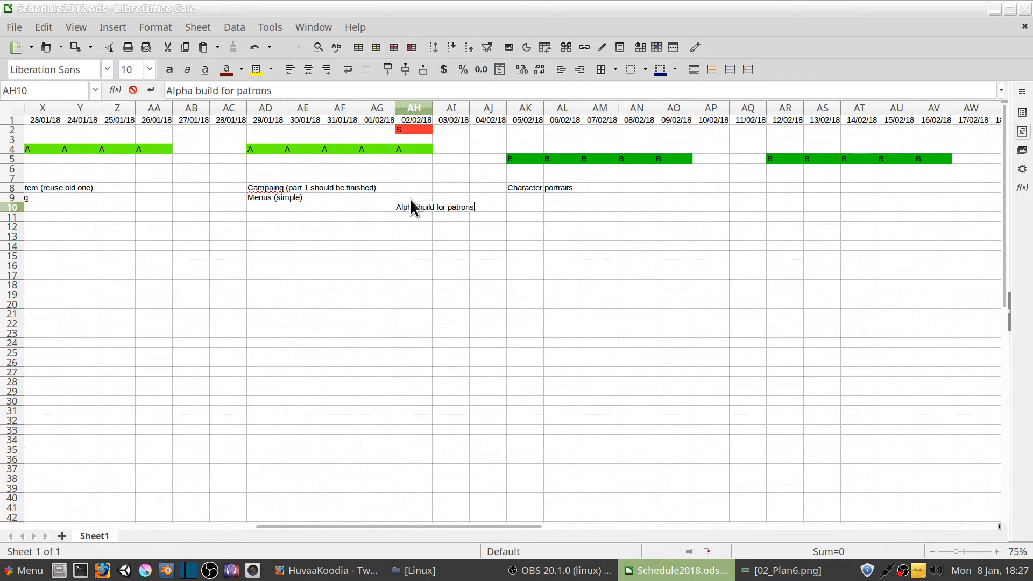
key("Return")
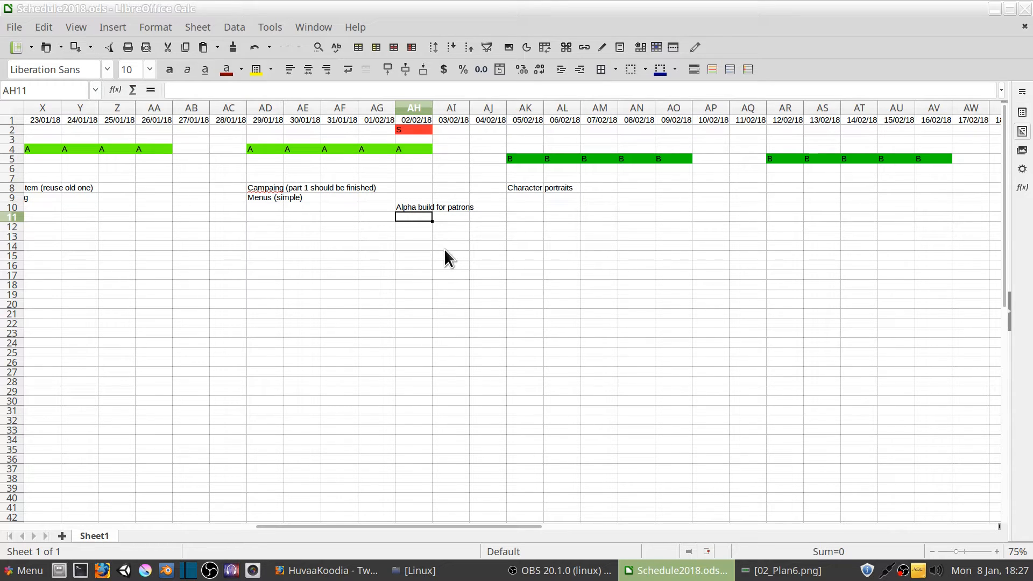
Examine the S day on 02/02/18, the free weekend after it and the first B-phase note
left_click_drag(433, 525, 480, 527)
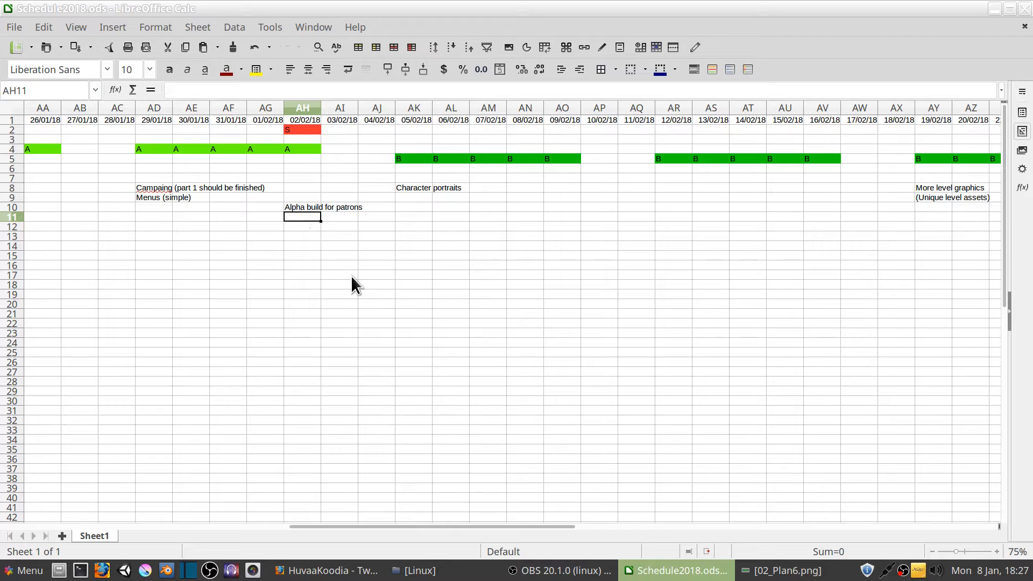
left_click(300, 131)
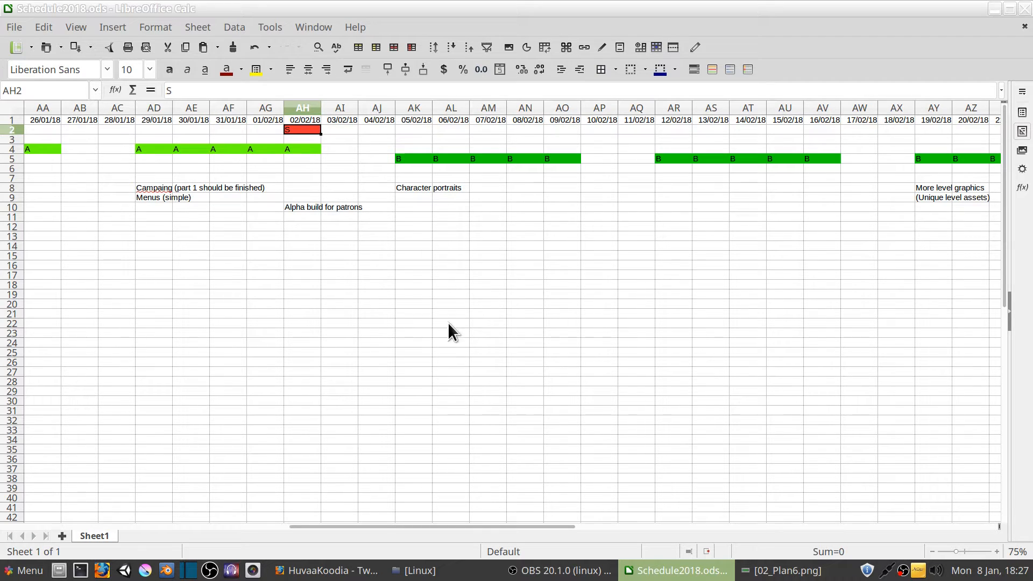
left_click_drag(378, 526, 418, 529)
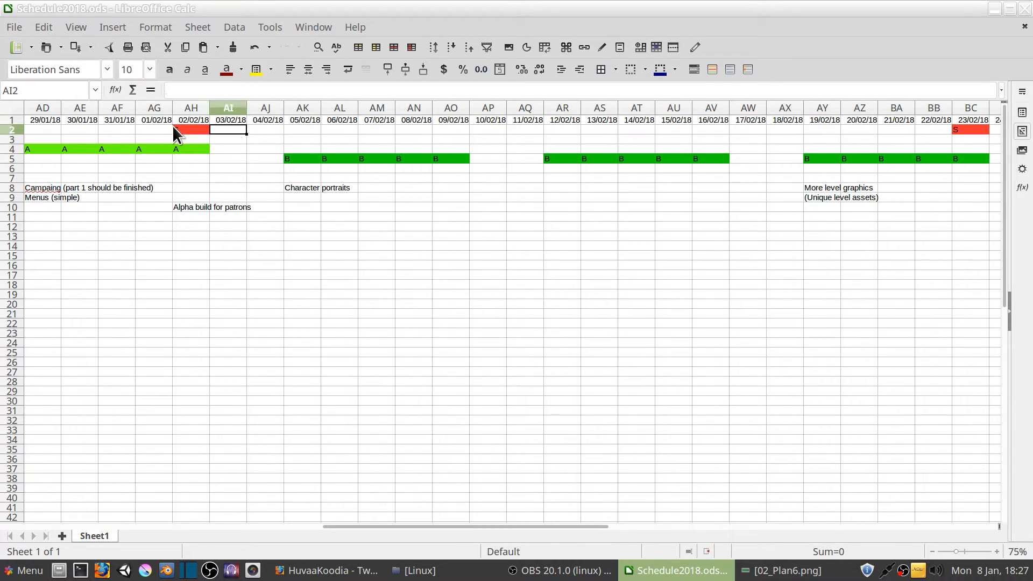
left_click(231, 149)
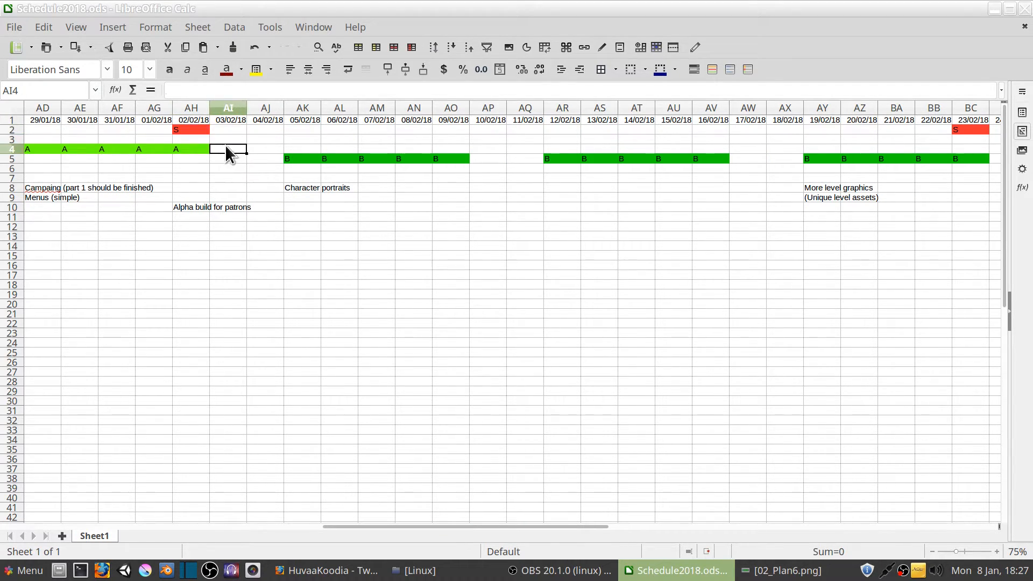
left_click_drag(225, 149, 260, 155)
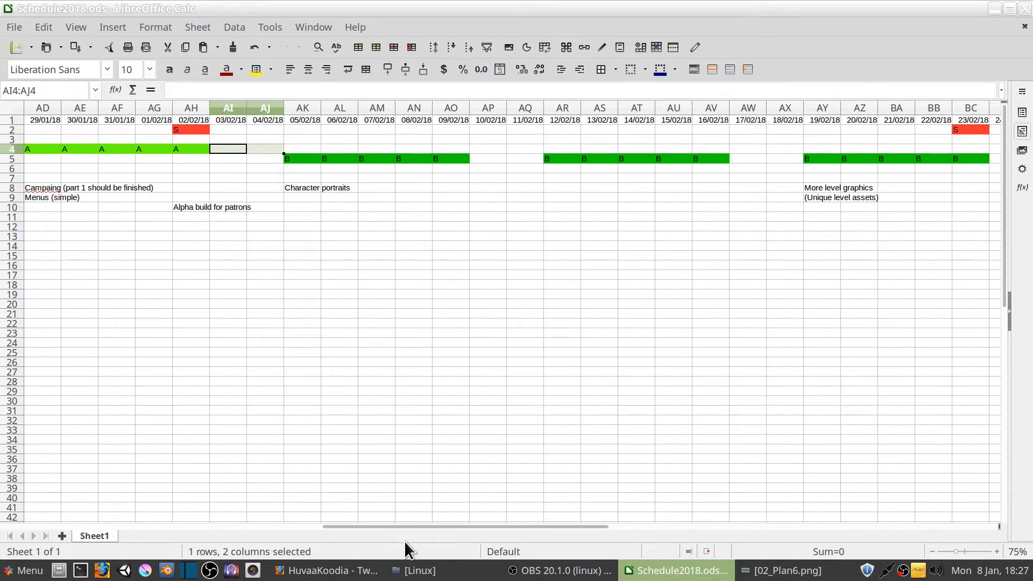
left_click_drag(419, 528, 436, 527)
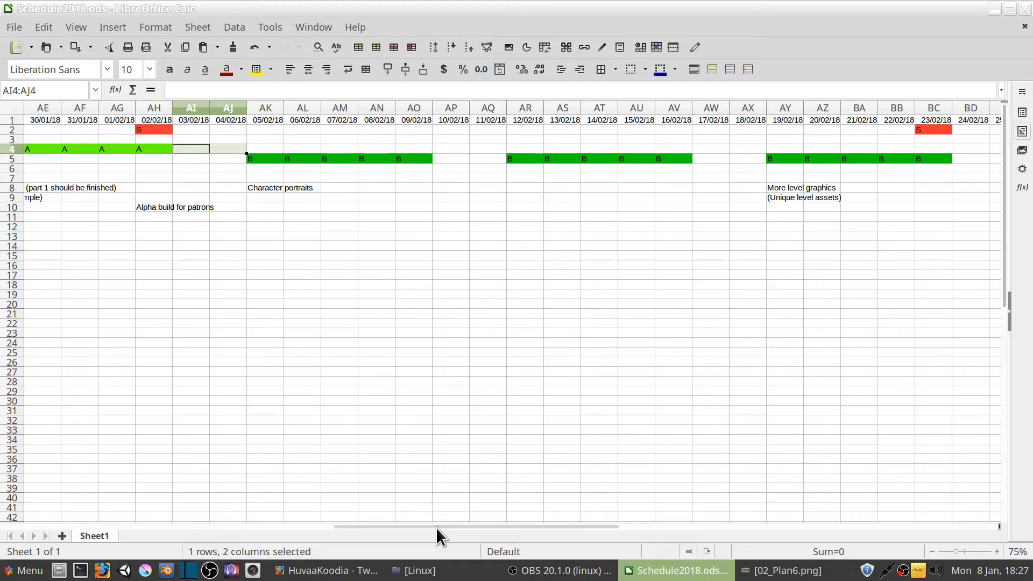
left_click(265, 185)
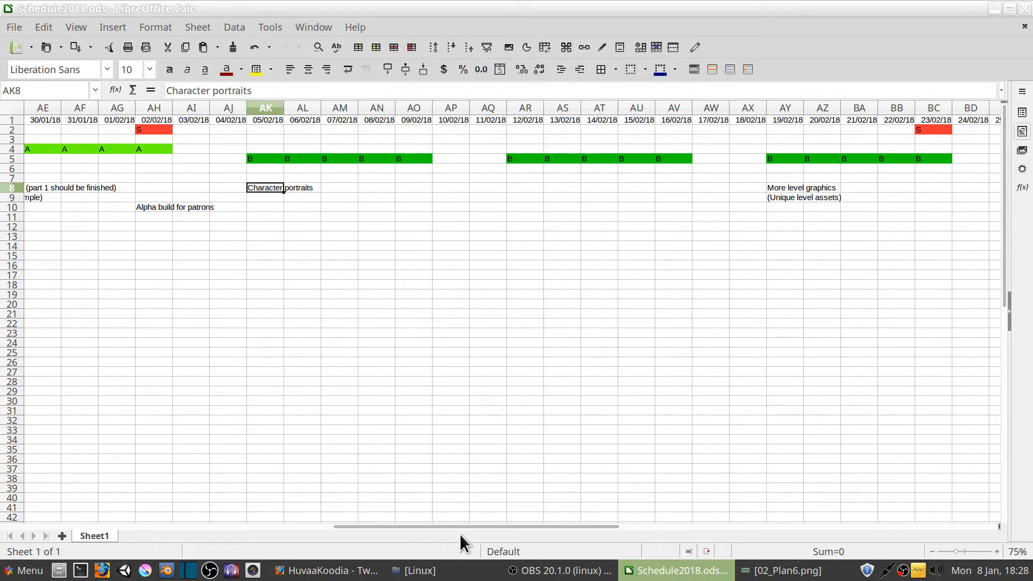
Correct the misspelled first word of the note in AD8 so it reads "Campaign (part 1 should be finished)"
left_click_drag(471, 525, 325, 527)
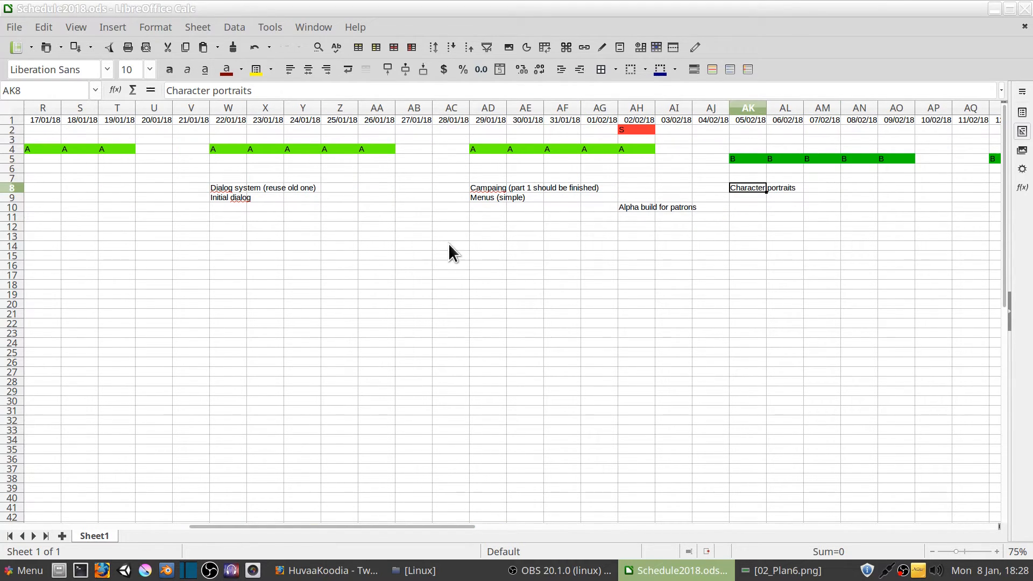
double_click(492, 187)
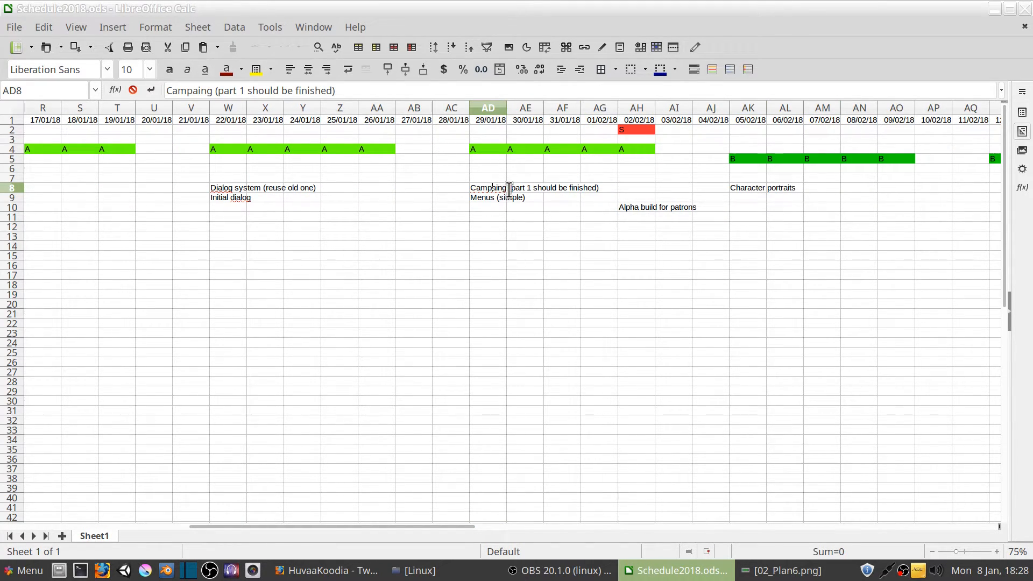
key("Delete")
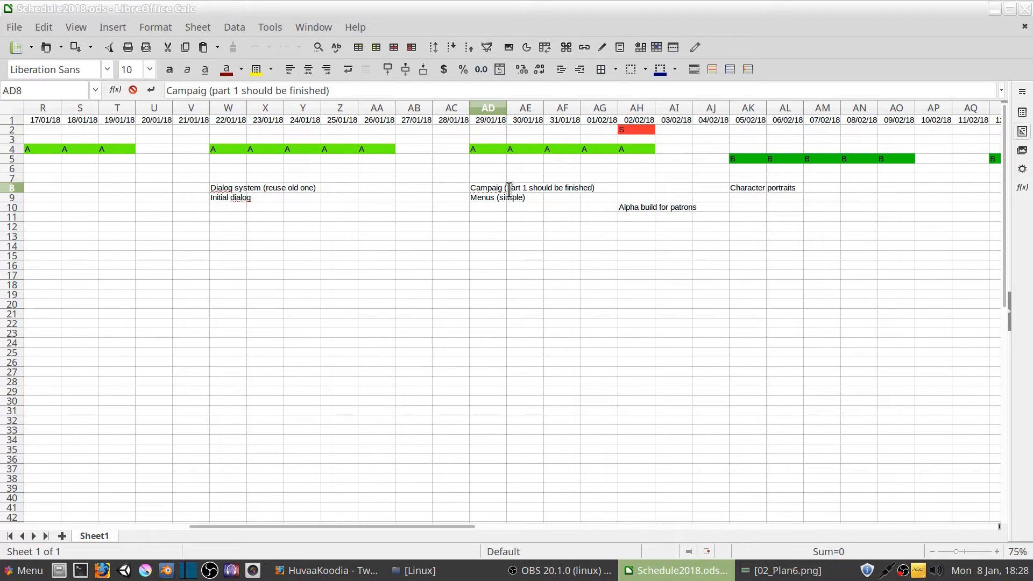
type("n")
key("Return")
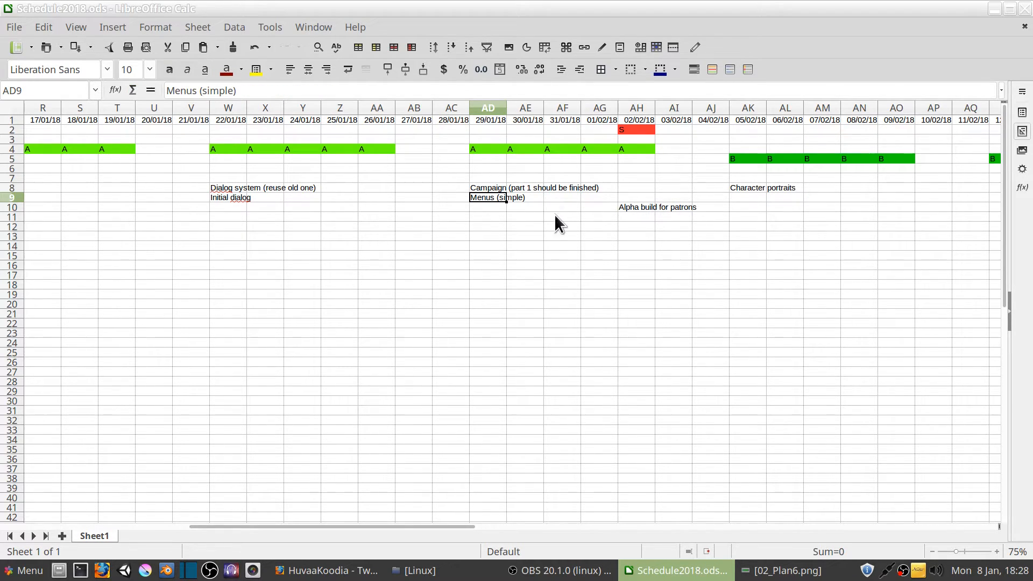
Examine the character portraits note and the B-phase days from 05/02/18 to 09/02/18 around it
left_click_drag(473, 527, 591, 532)
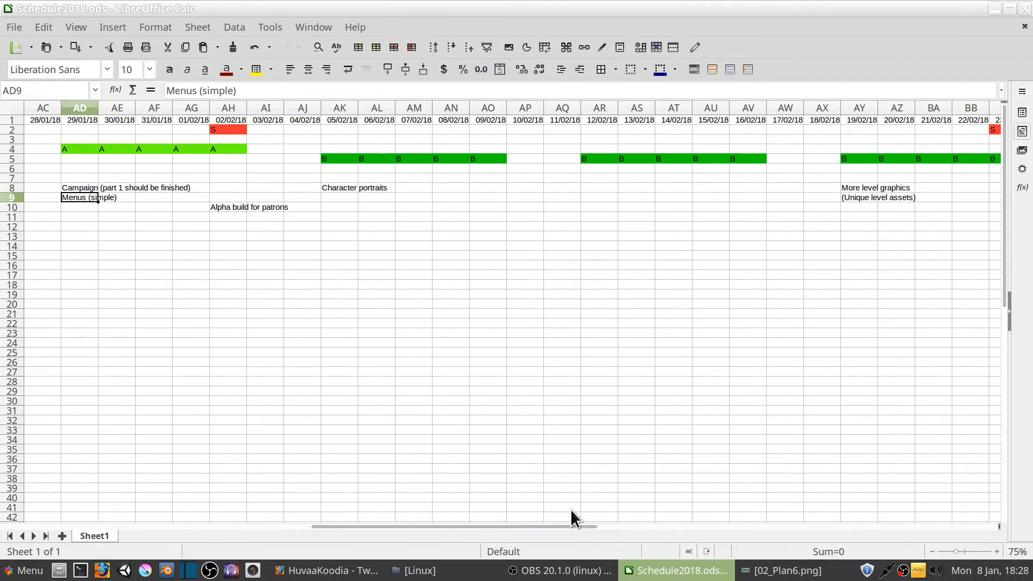
double_click(340, 189)
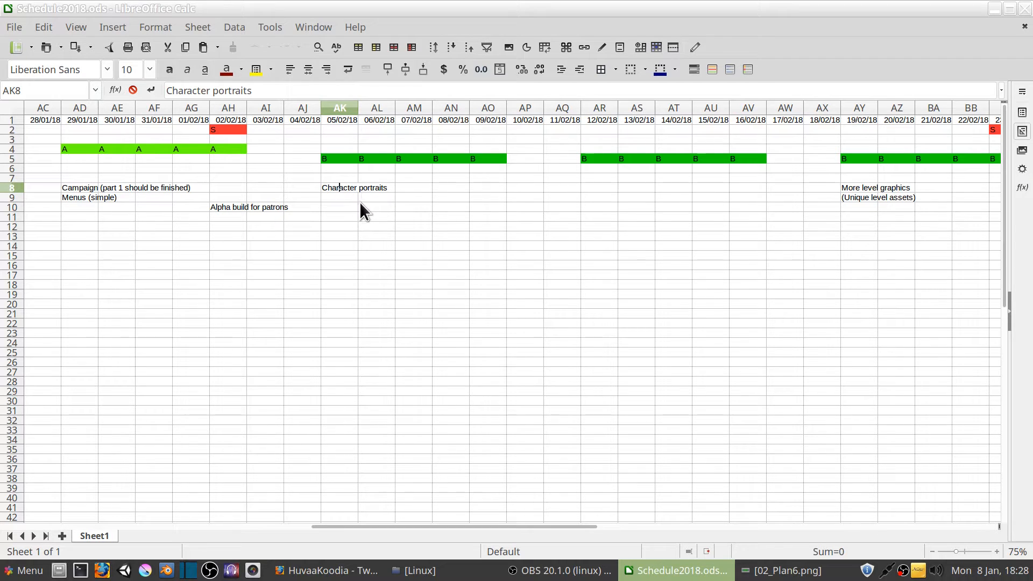
left_click(318, 188)
left_click(335, 187)
left_click_drag(338, 177, 486, 179)
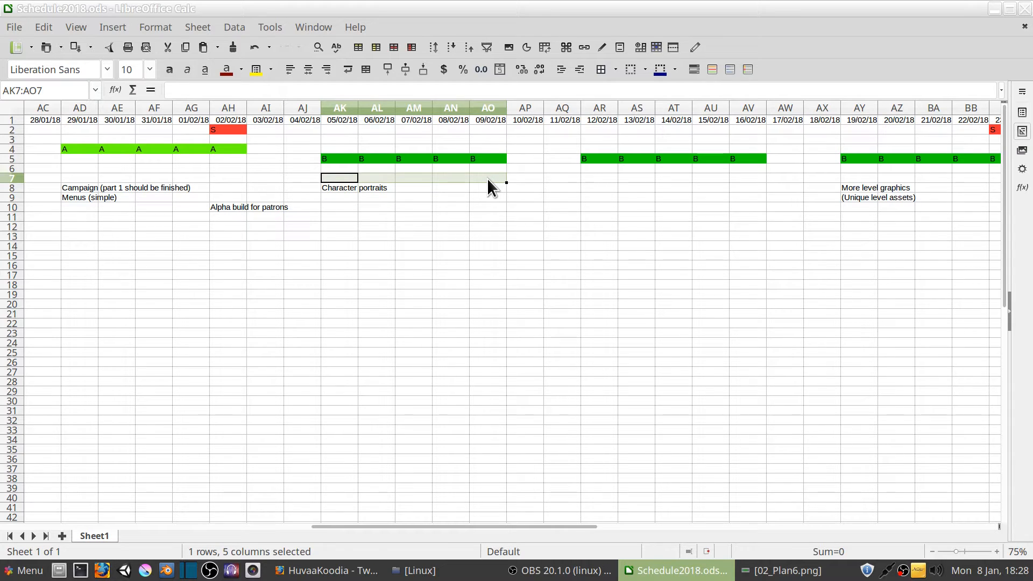
left_click(487, 187)
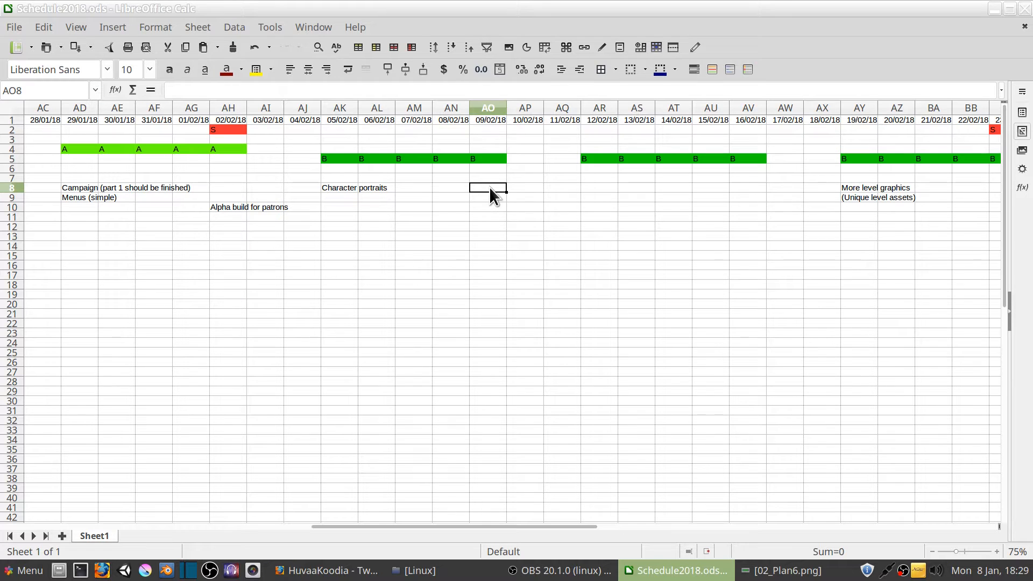
Enter the portrait names Pixie, Shifter, Fox, Mage and Civie in cells AK9 to AO9, one per day below the character portraits note
left_click(340, 198)
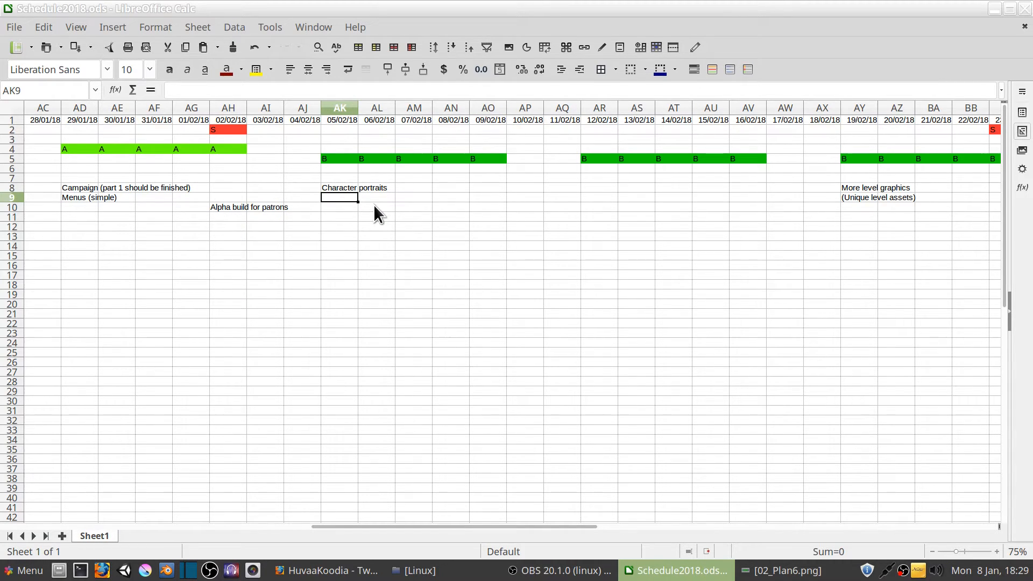
type("Pixie")
key("Tab")
type("S")
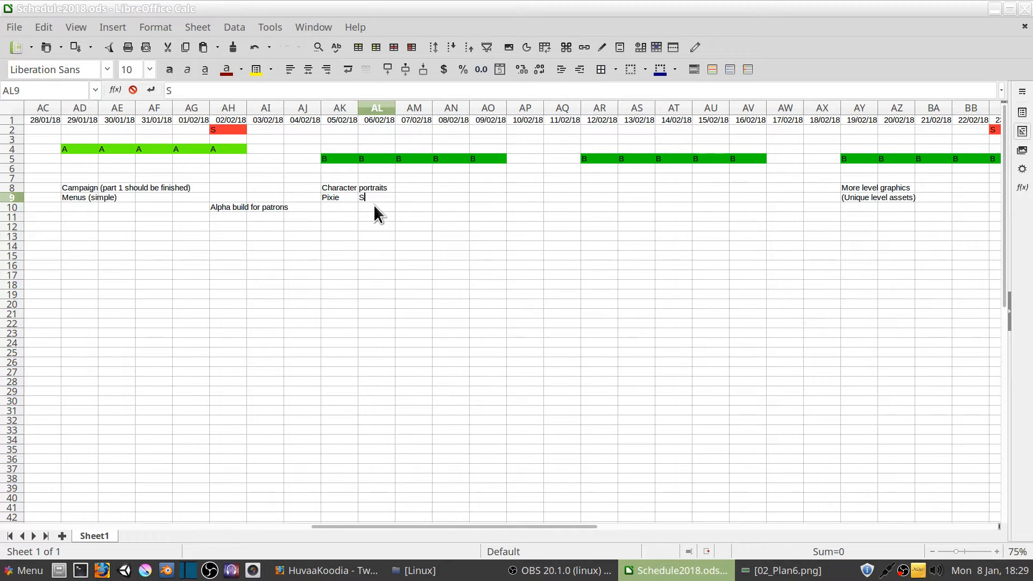
type("hifet")
type("ter")
key("Tab")
type("Fox")
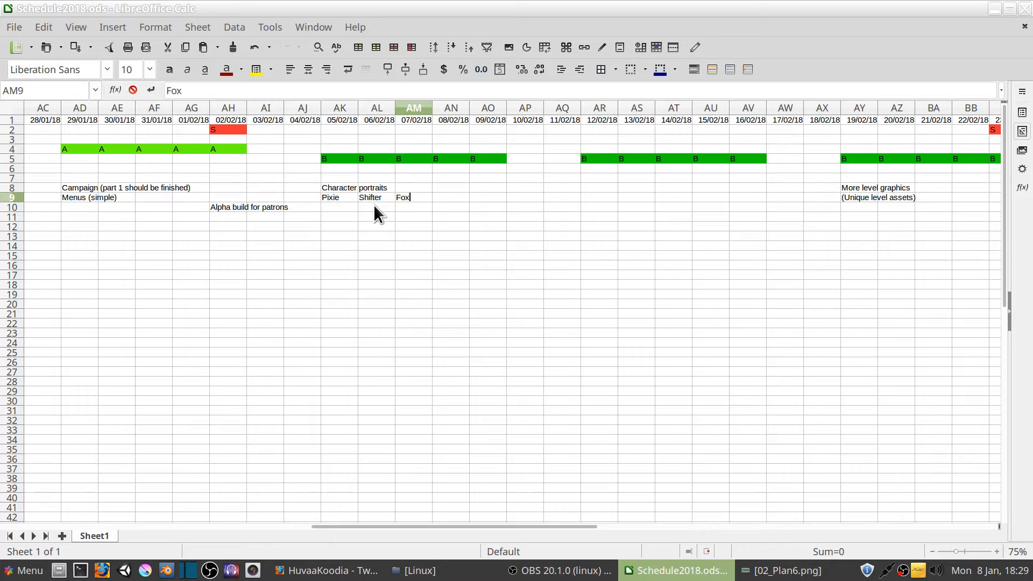
key("Tab")
type("Mage")
key("Tab")
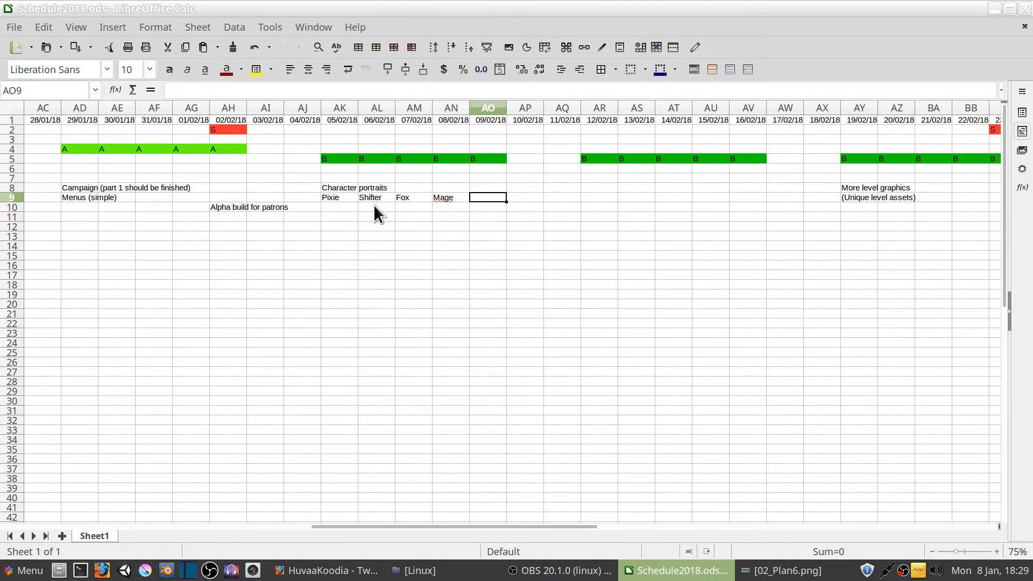
type("Civie")
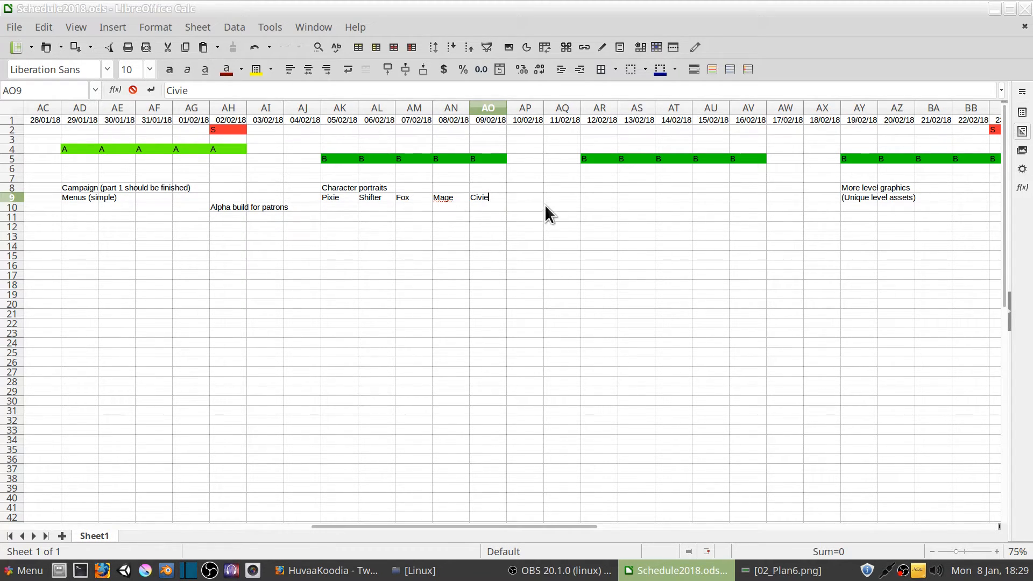
Enter "Witch" in cell AR9 under 12/02/18 and "?" in the neighbouring cell AS9
left_click(609, 198)
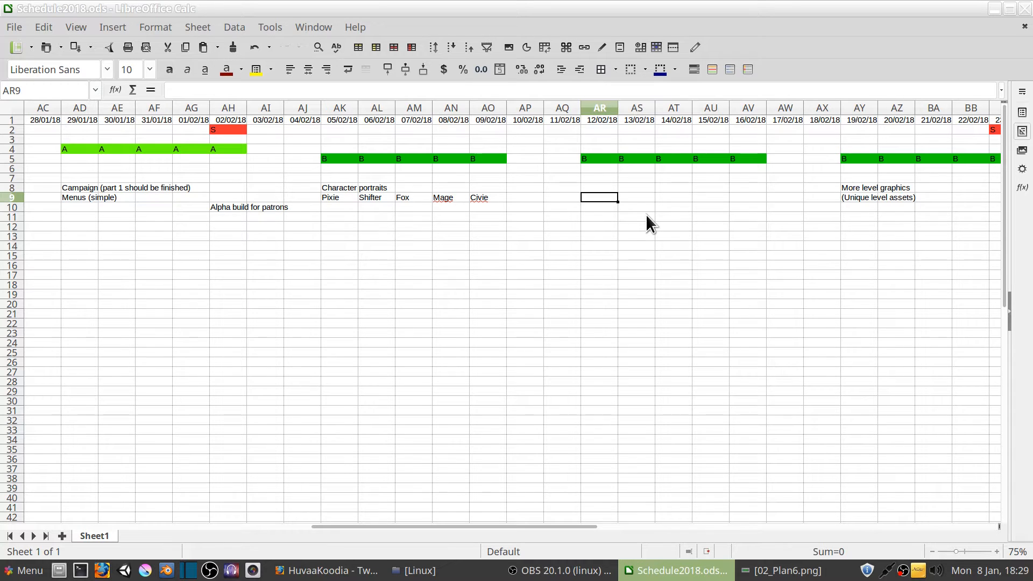
type("Witch")
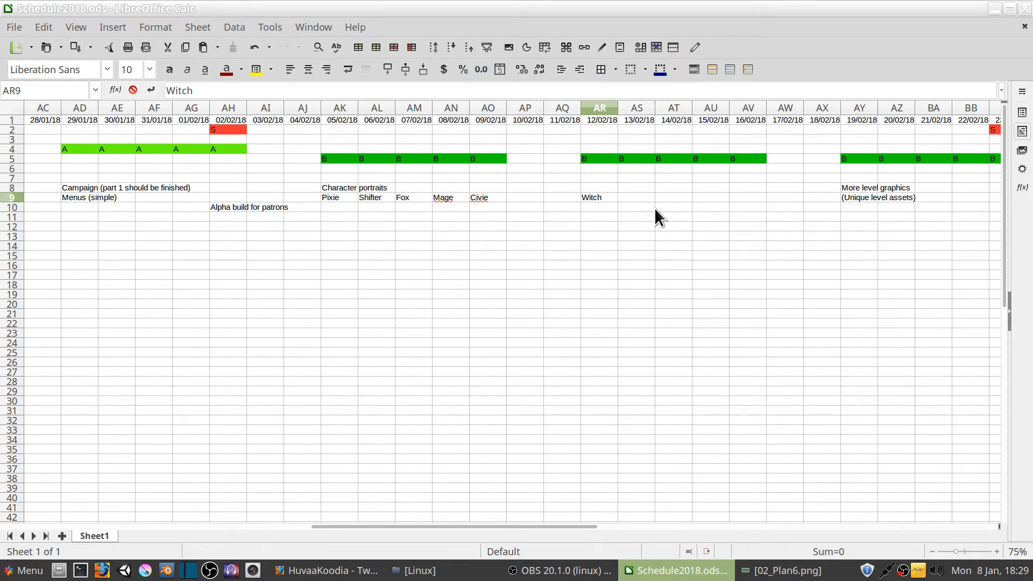
key("Tab")
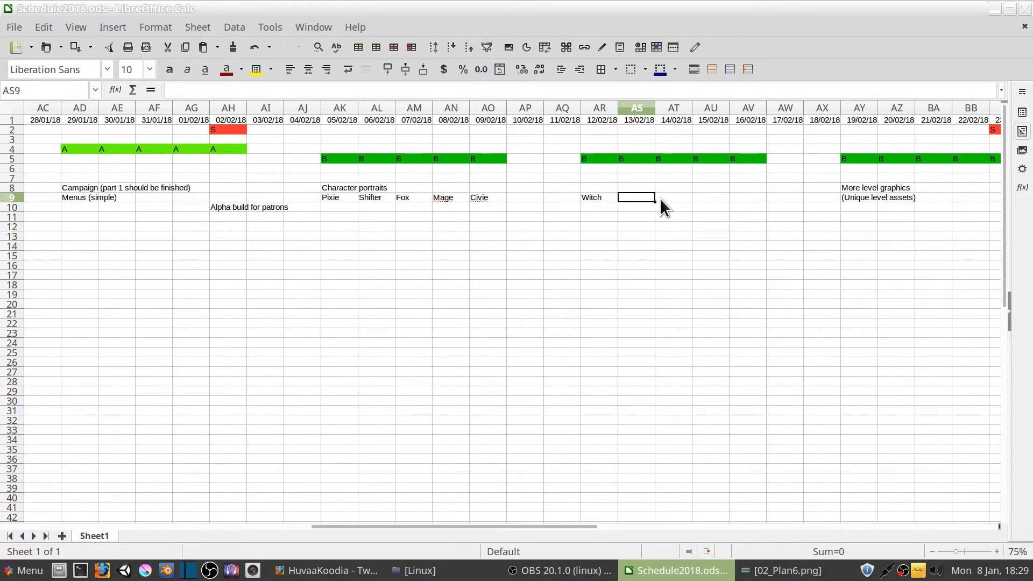
type("?")
left_click(642, 189)
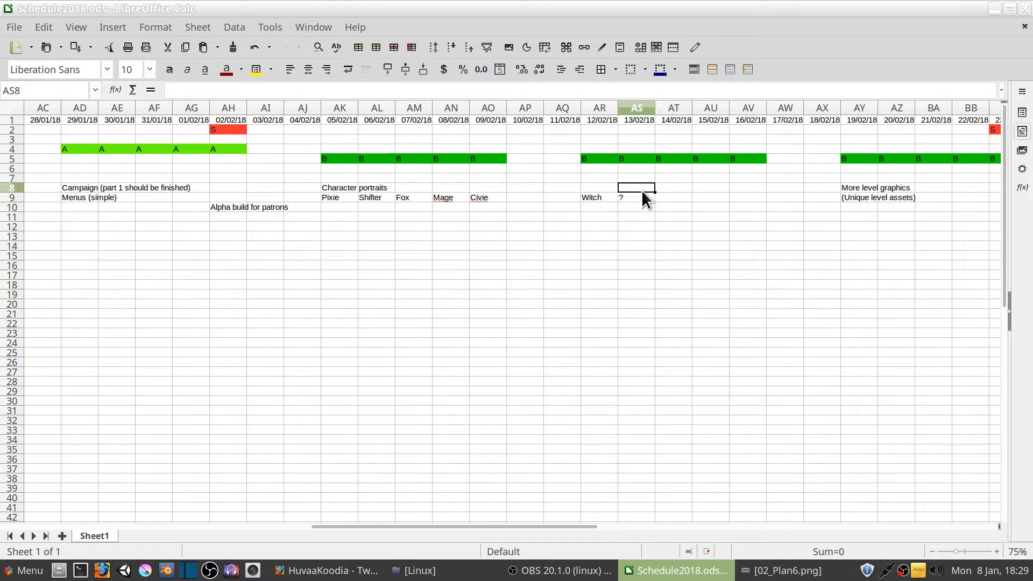
Copy the question mark from AS9 into AT9, AU9 and AV9 for the remaining days through 16/02/18
left_click(652, 197)
key("ctrl+c")
left_click(678, 197)
key("ctrl+v")
left_click(716, 197)
key("ctrl+v")
left_click(708, 243)
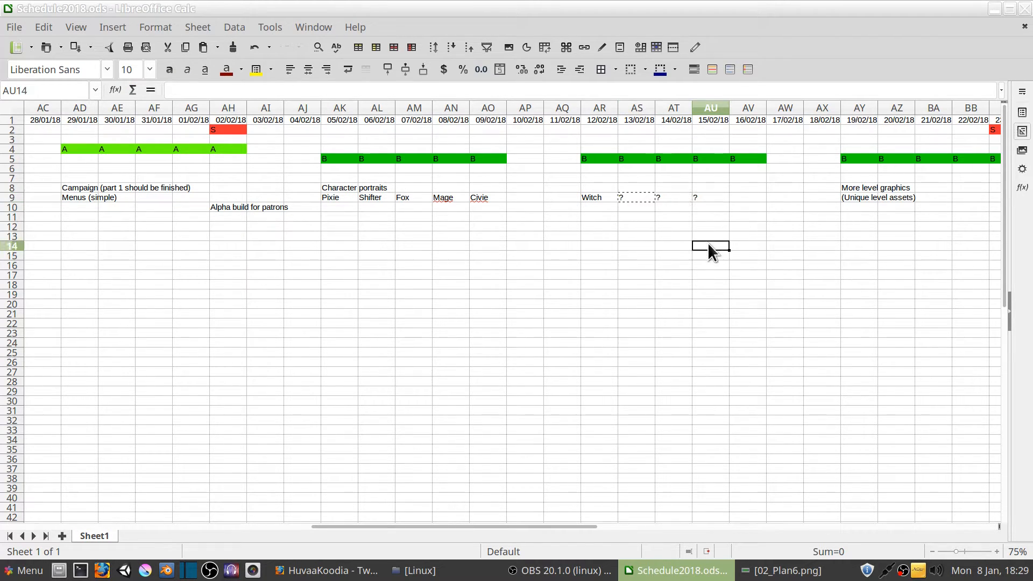
left_click(739, 198)
key("ctrl+v")
left_click(708, 235)
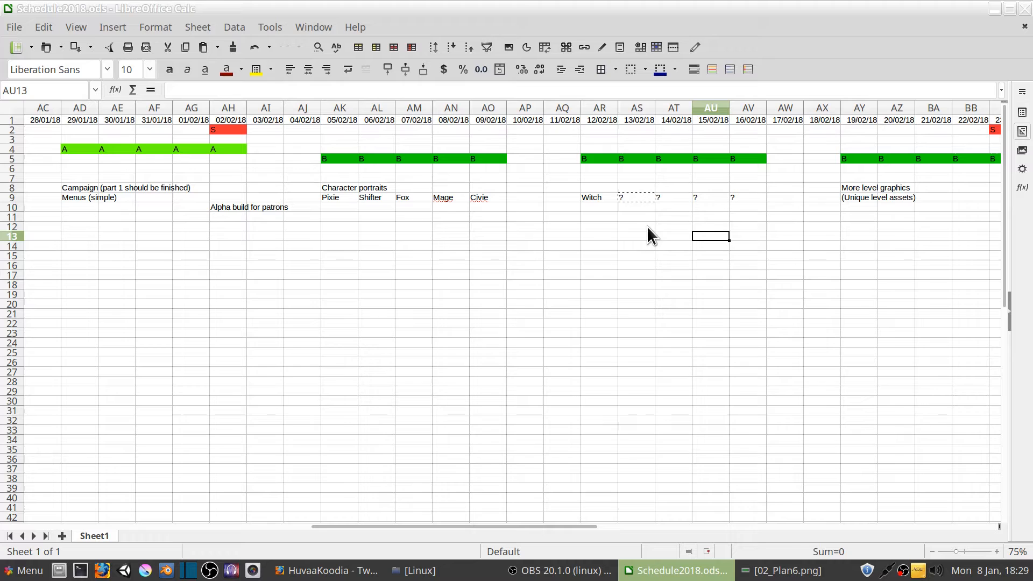
Enter the note "Campaign (part 2 extra characters)" in cell AS10, below the first question mark
left_click(652, 198)
left_click_drag(644, 199, 719, 198)
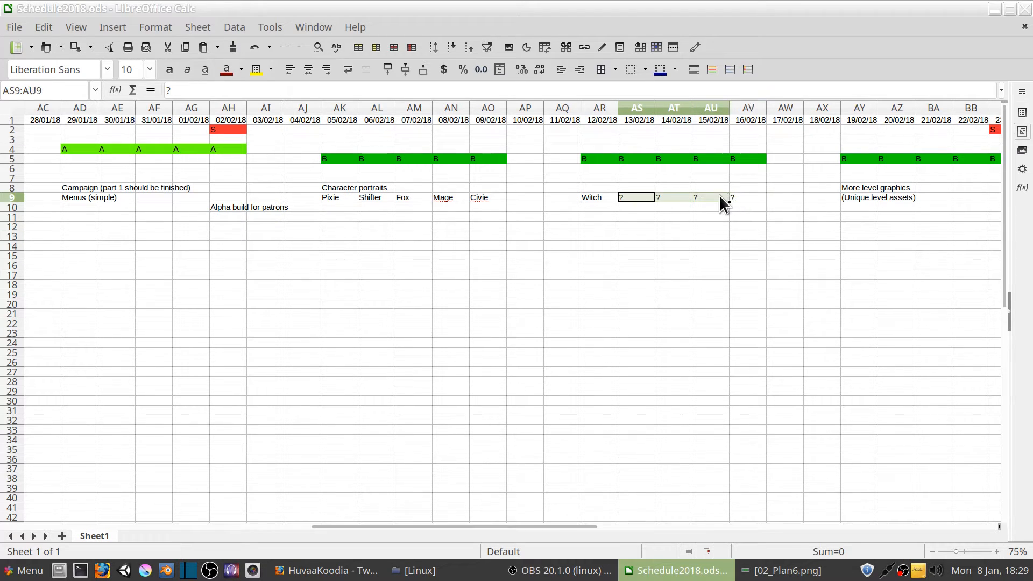
left_click(634, 199)
key("ctrl+c")
left_click(641, 209)
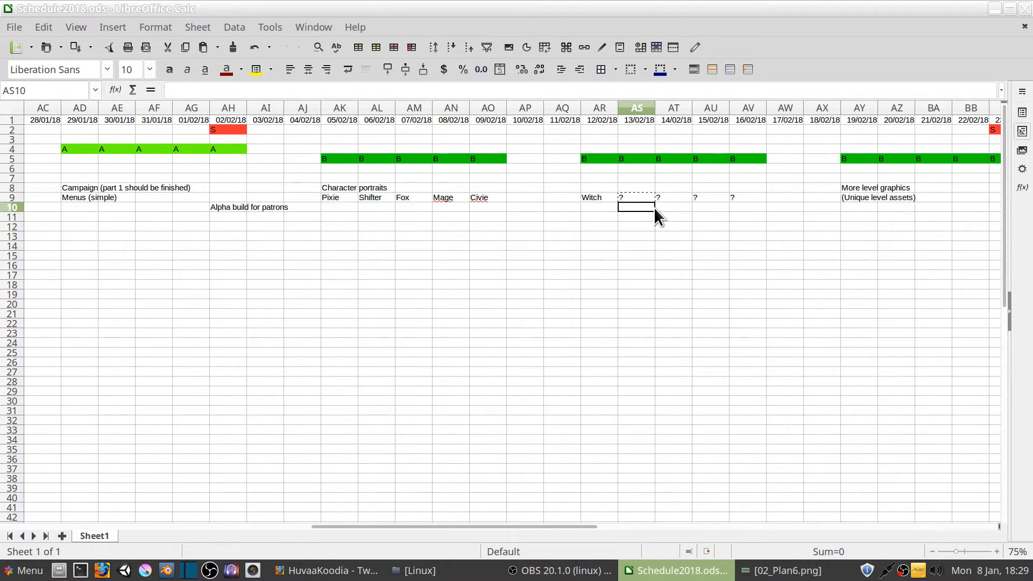
type("Campaign")
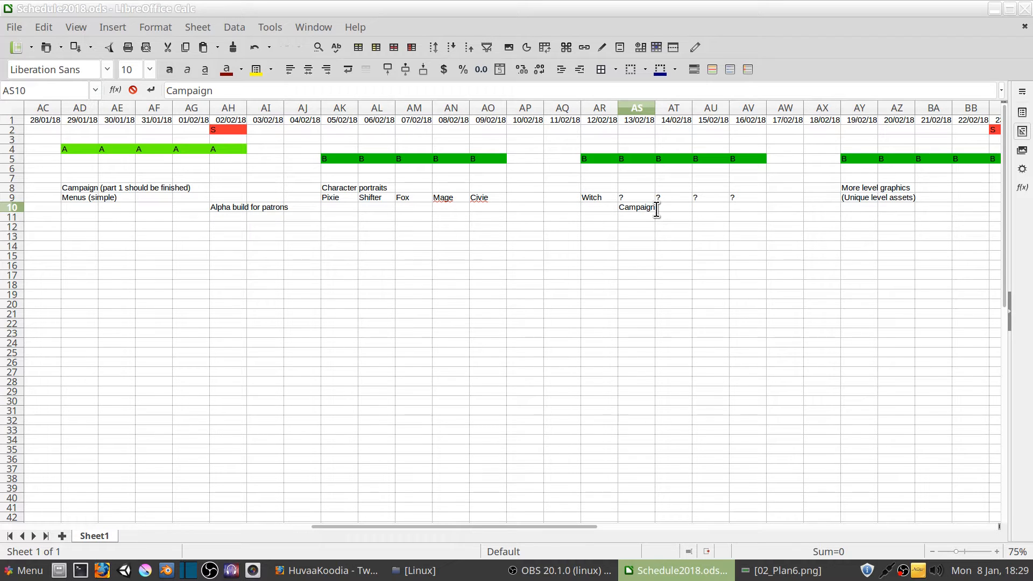
type(" (part 2 extra char")
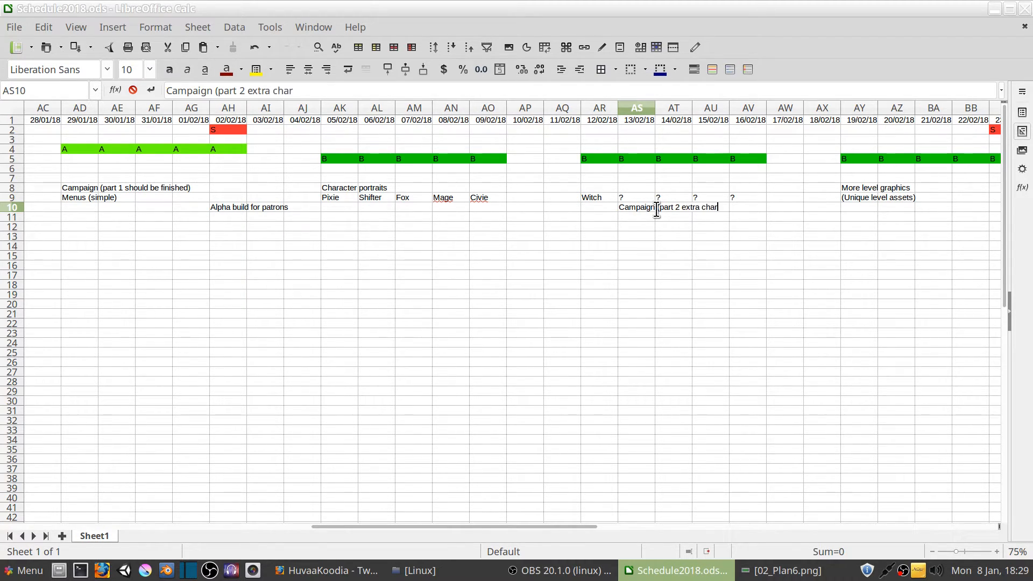
type("acters)")
left_click(649, 236)
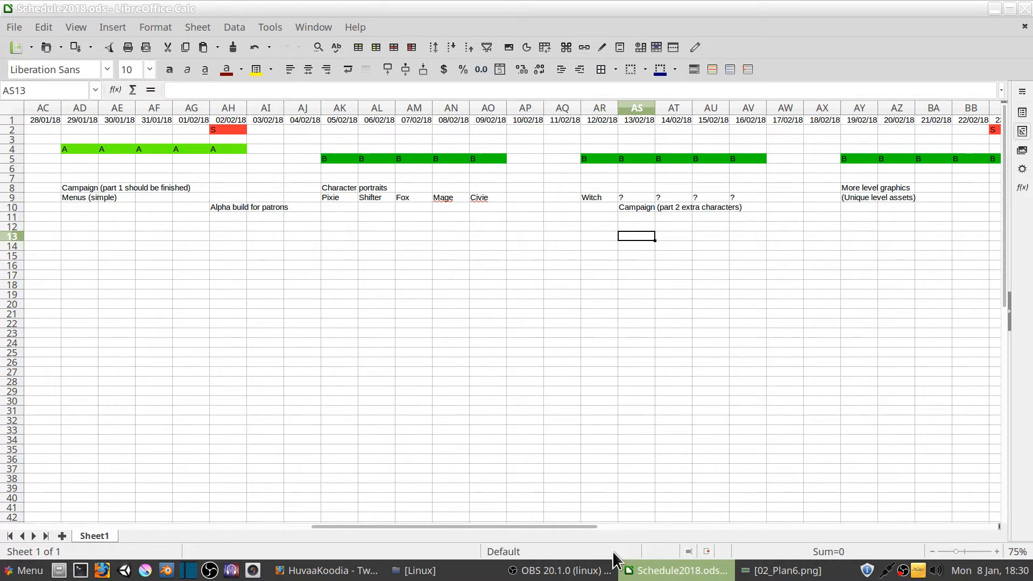
Copy the campaign levels note from K8 into cell AM10, below the Fox portrait in the 07/02/18 column
left_click_drag(582, 527, 605, 525)
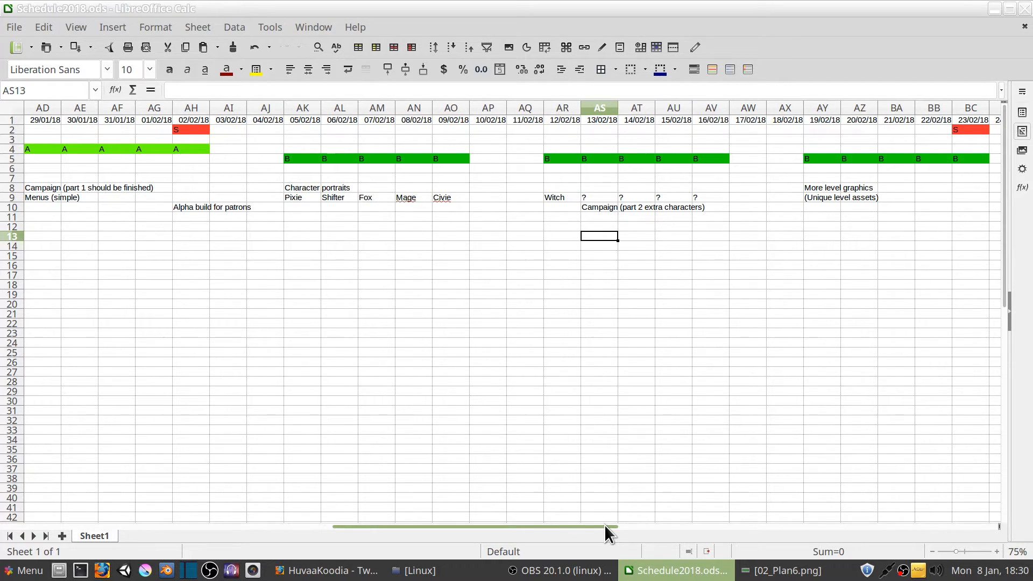
left_click_drag(605, 525, 354, 524)
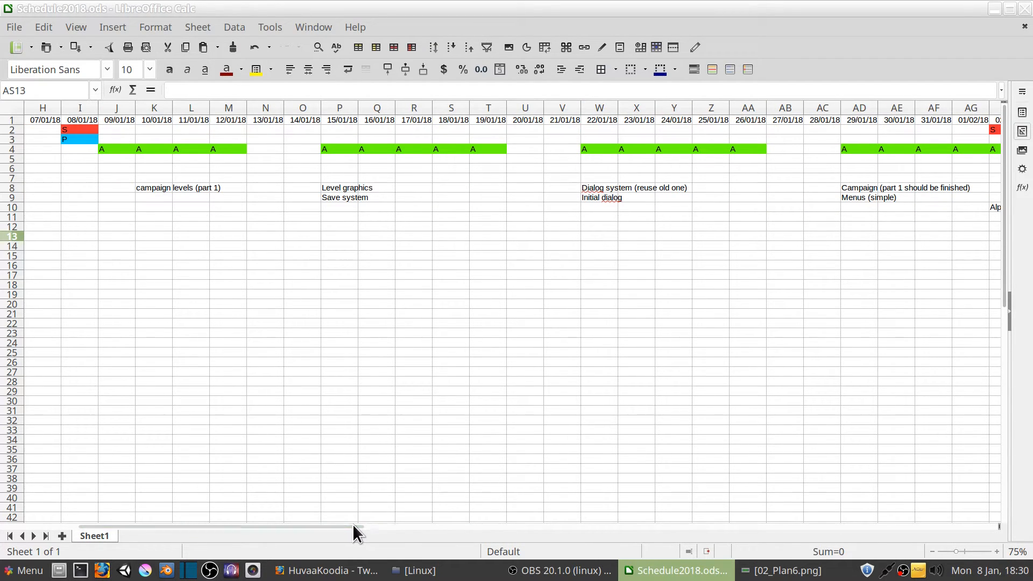
left_click(147, 188)
key("ctrl+c")
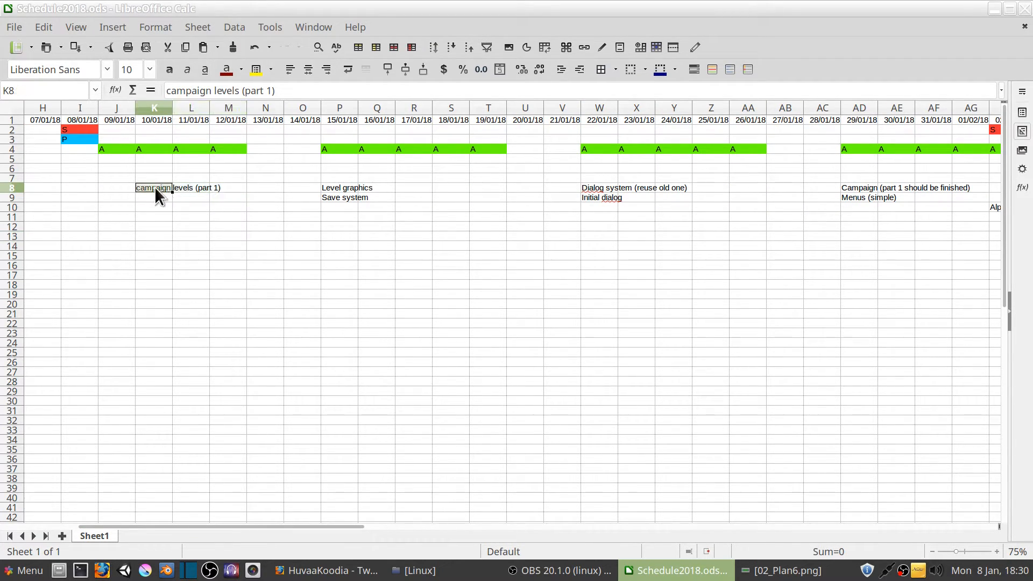
left_click_drag(307, 525, 558, 518)
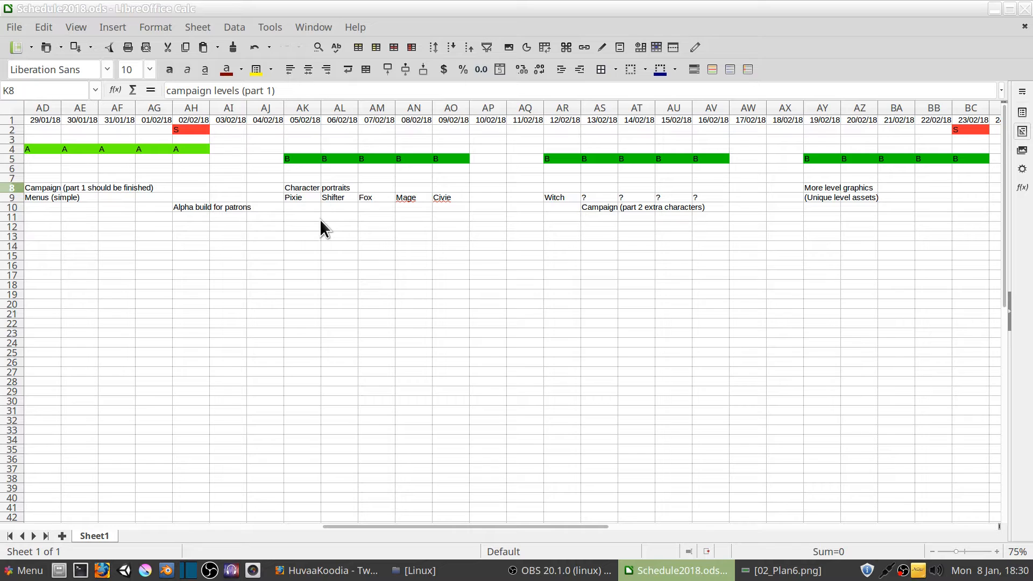
left_click(373, 216)
left_click(373, 205)
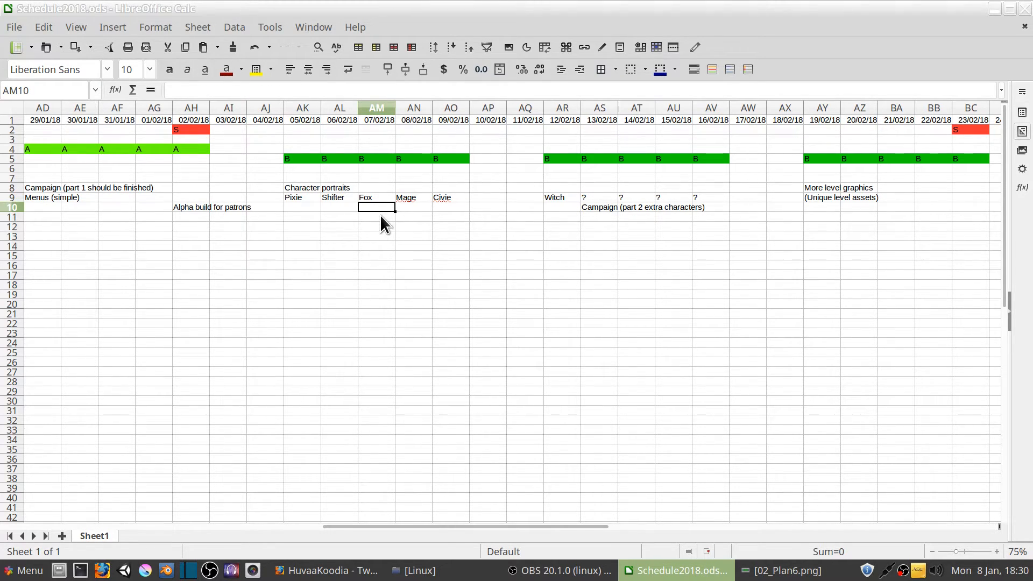
key("ctrl+v")
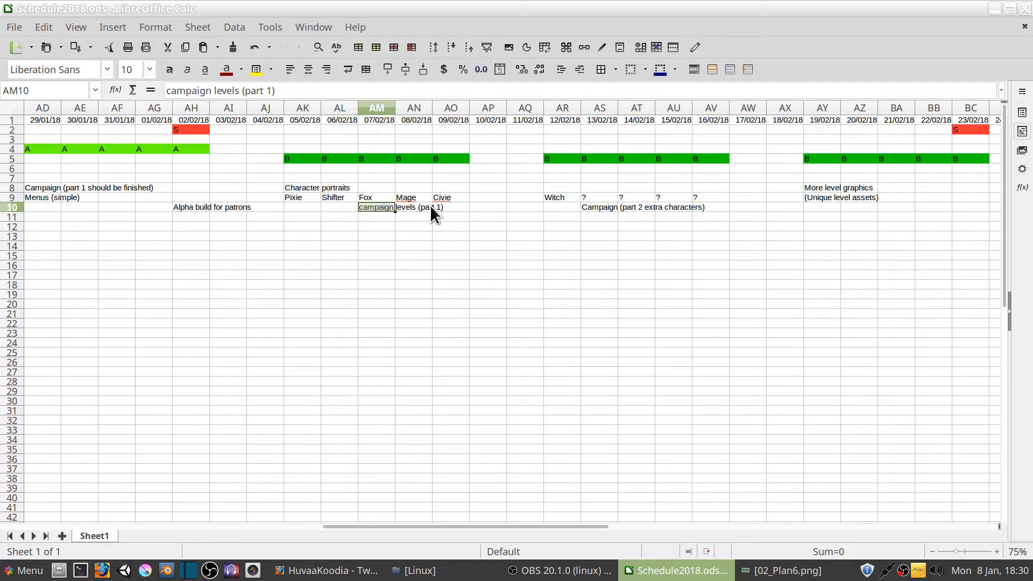
Change the note in AM10 to "campaign levels (part 2 if portraits are easier than feared!)"
left_click(272, 91)
key("BackSpace")
type("2 if ")
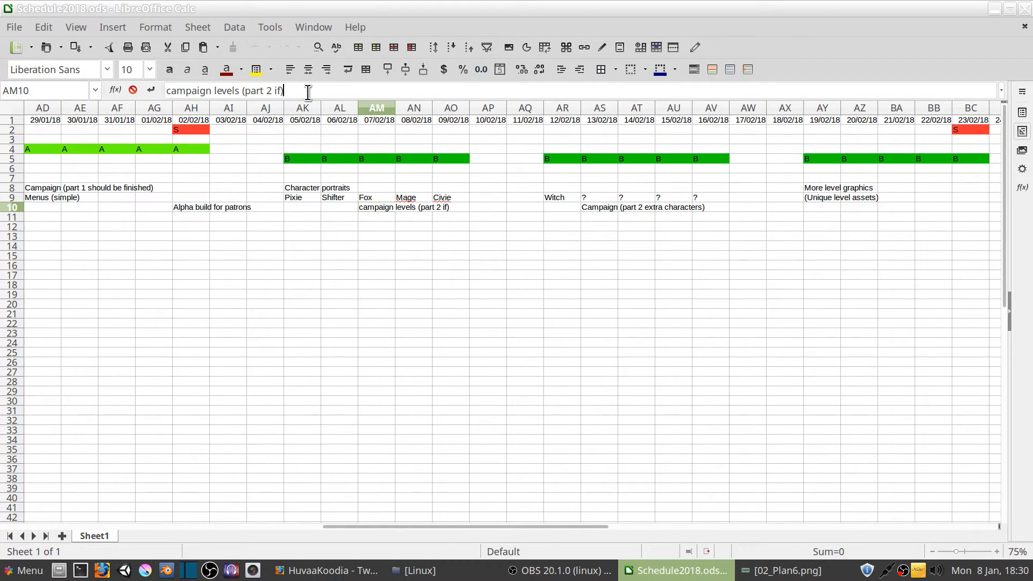
type("portraits are easier than ")
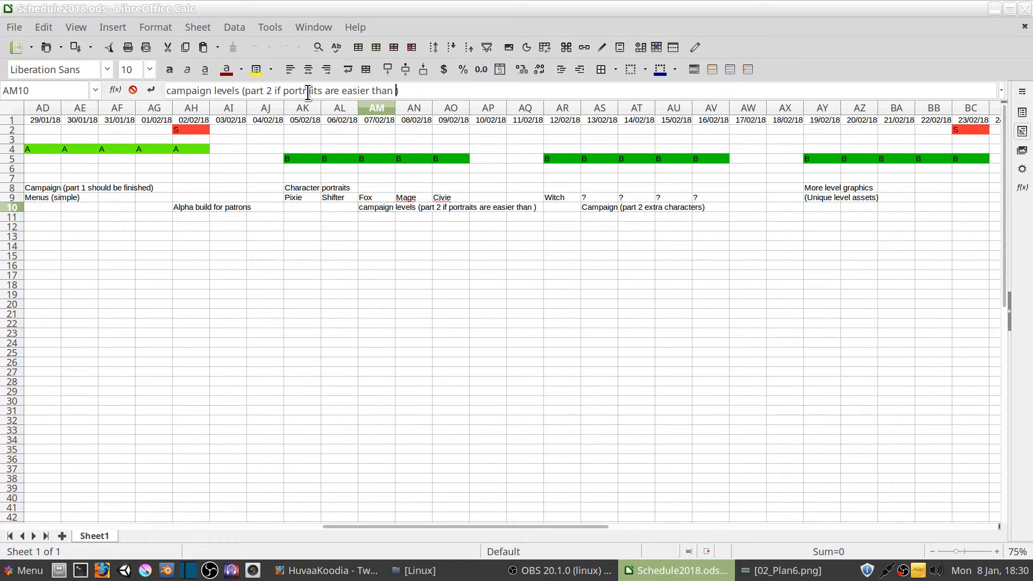
type("feared!")
key("Return")
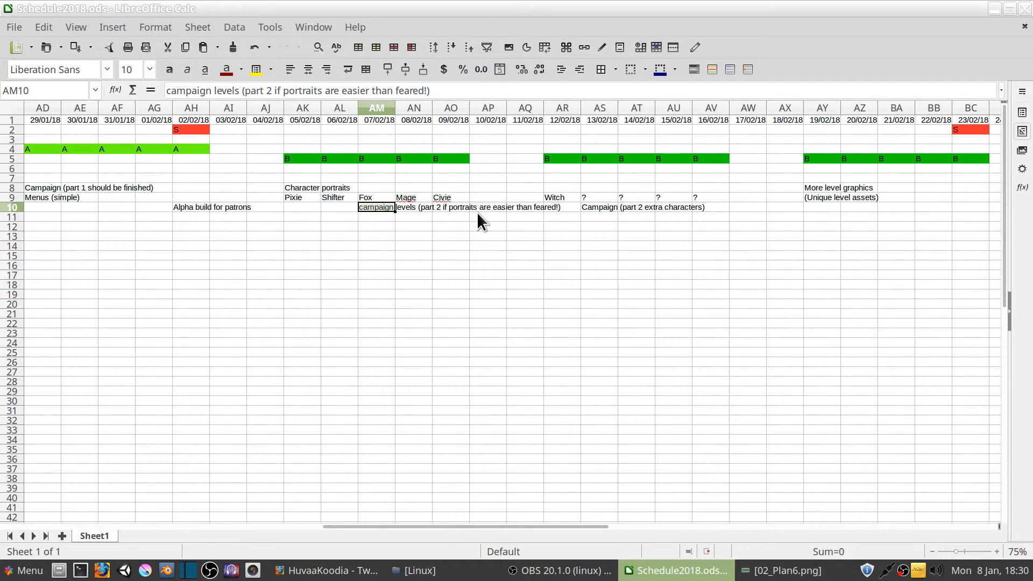
Review the character portraits note, the portrait names in AK9 to AO9 and the campaign levels note in AM10
left_click(311, 186)
left_click(376, 209)
left_click_drag(302, 196, 463, 201)
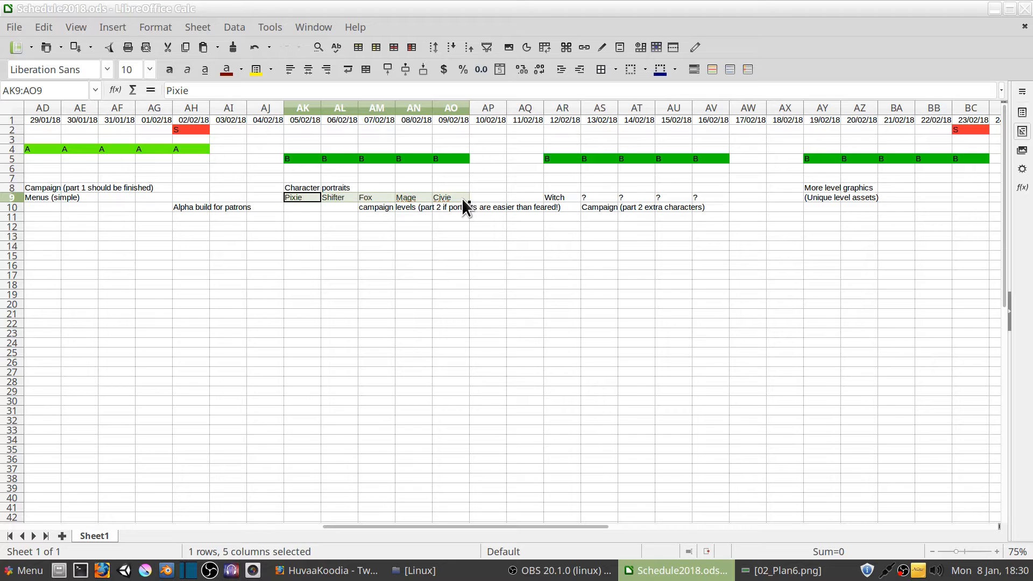
left_click_drag(376, 207, 477, 210)
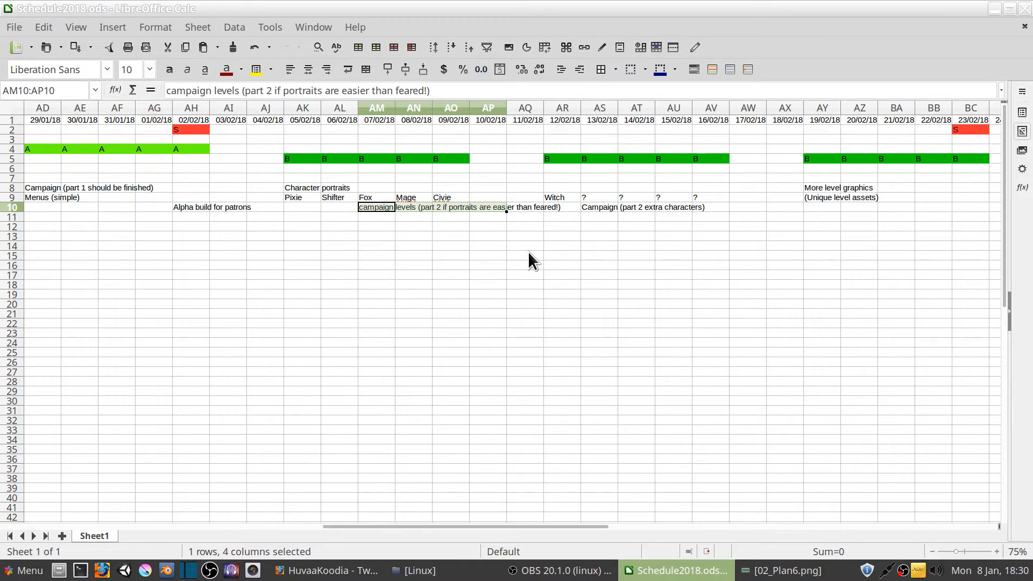
Move the text "(Unique level assets)" from cell AY9 to the end of the "More level graphics" note in AY8
left_click_drag(574, 526, 628, 512)
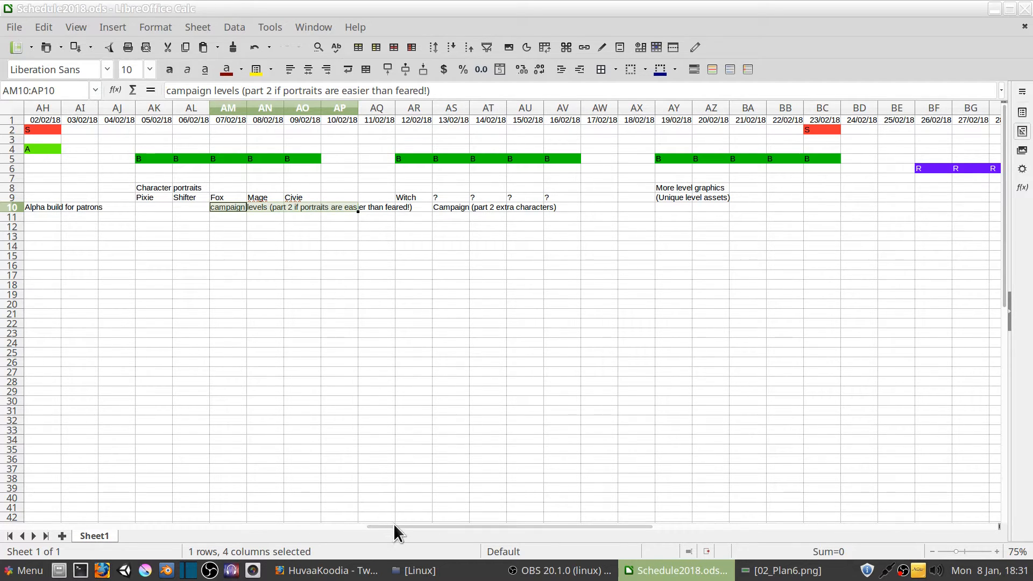
left_click_drag(394, 525, 416, 524)
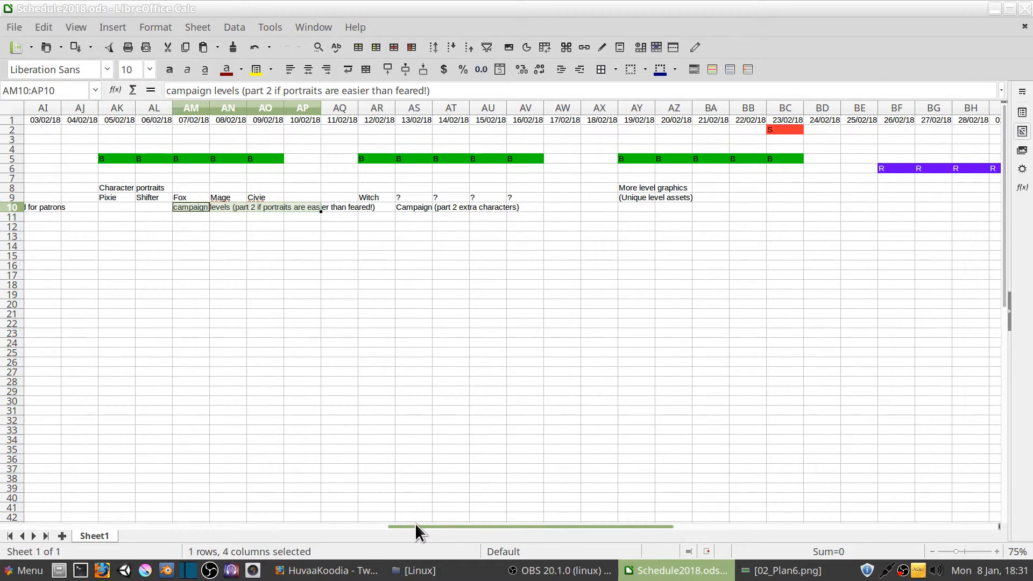
left_click_drag(415, 525, 460, 525)
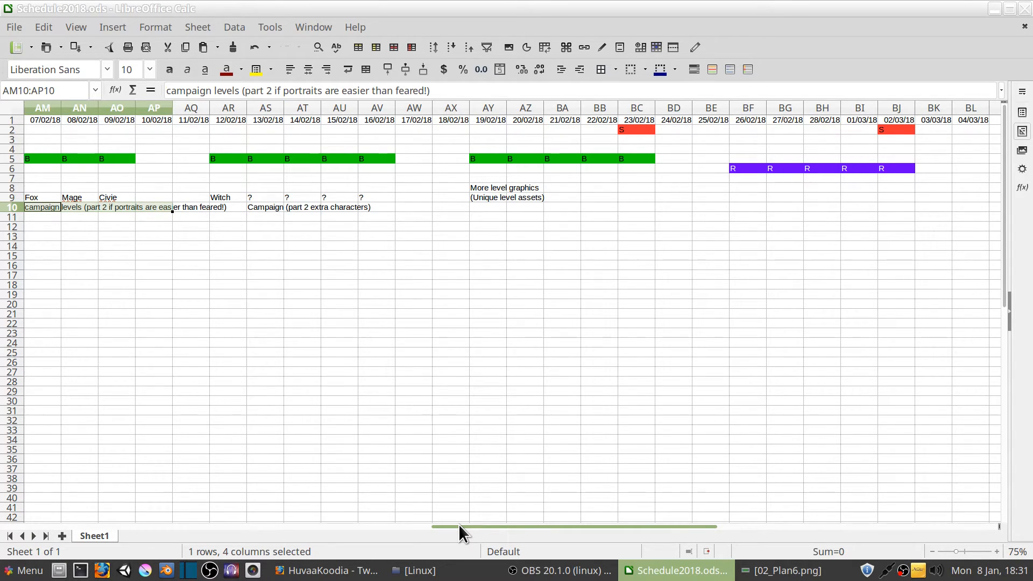
left_click_drag(458, 524, 489, 525)
left_click_drag(371, 187, 524, 188)
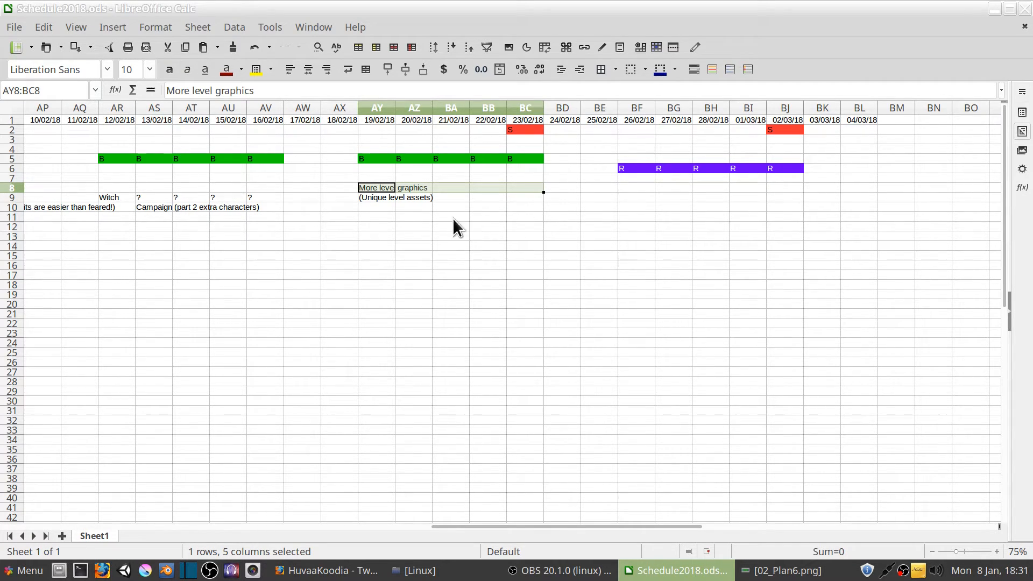
left_click(377, 197)
double_click(370, 198)
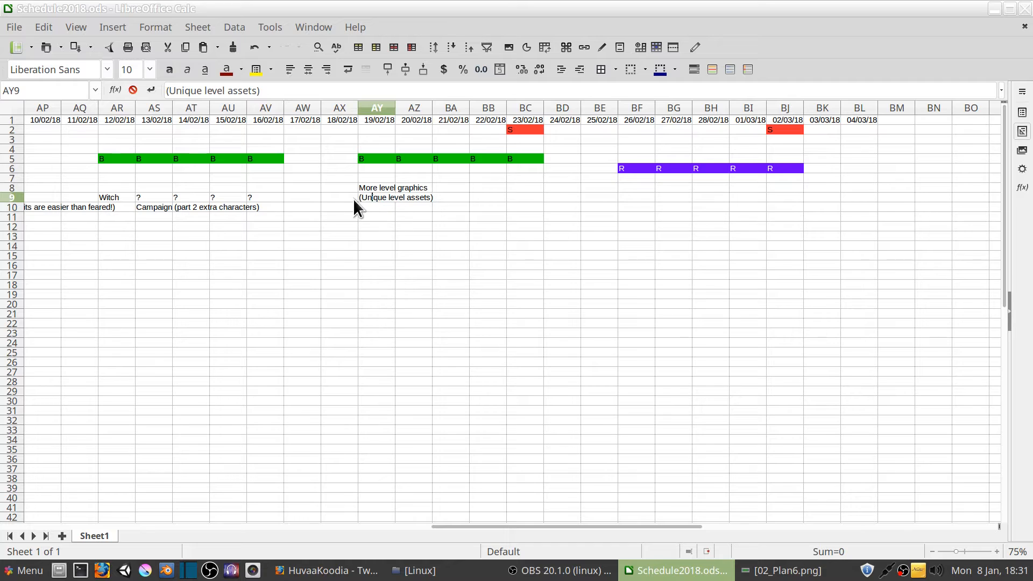
left_click_drag(282, 91, 165, 92)
key("ctrl+x")
left_click(451, 275)
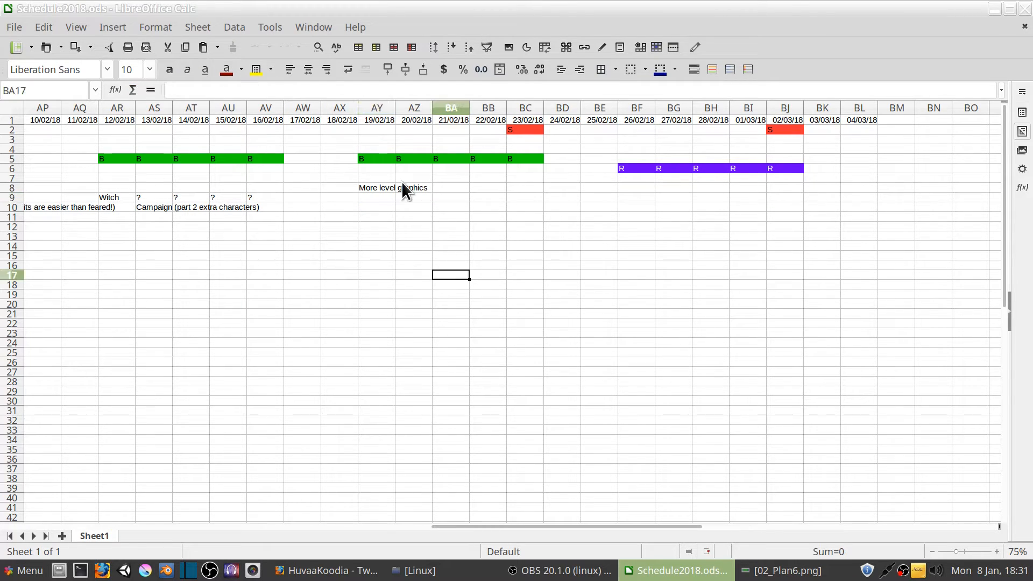
left_click(384, 188)
left_click(280, 94)
key("ctrl+v")
left_click(437, 285)
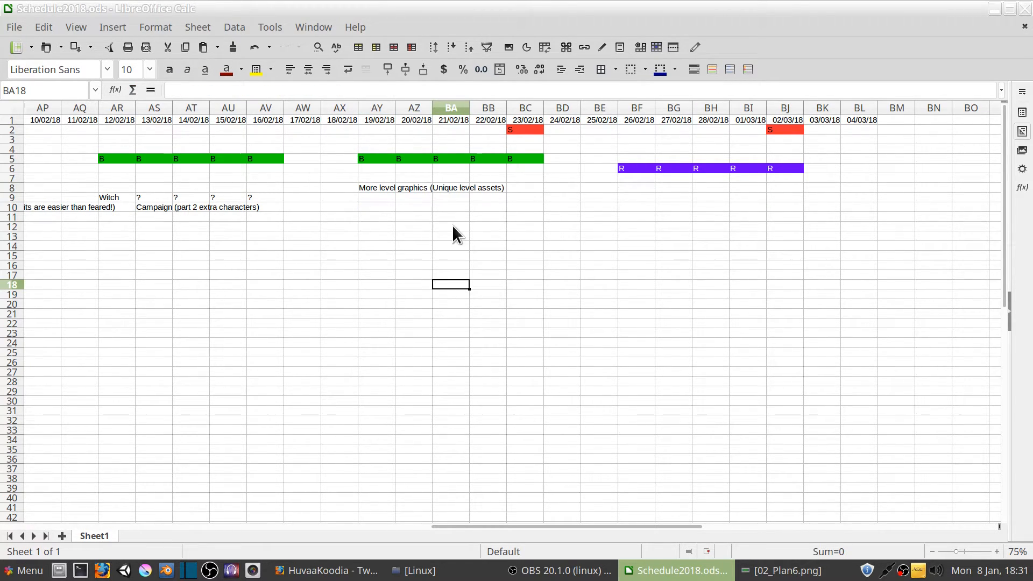
Enter the note "Bug fix" in cell BF8, under the first R day in the 26/02/18 column
left_click(636, 187)
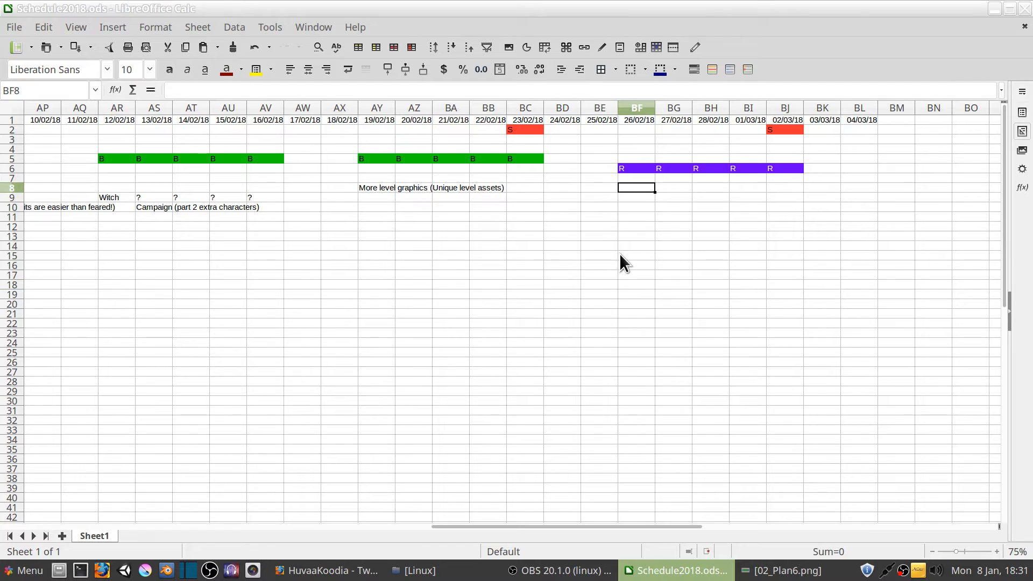
left_click(310, 93)
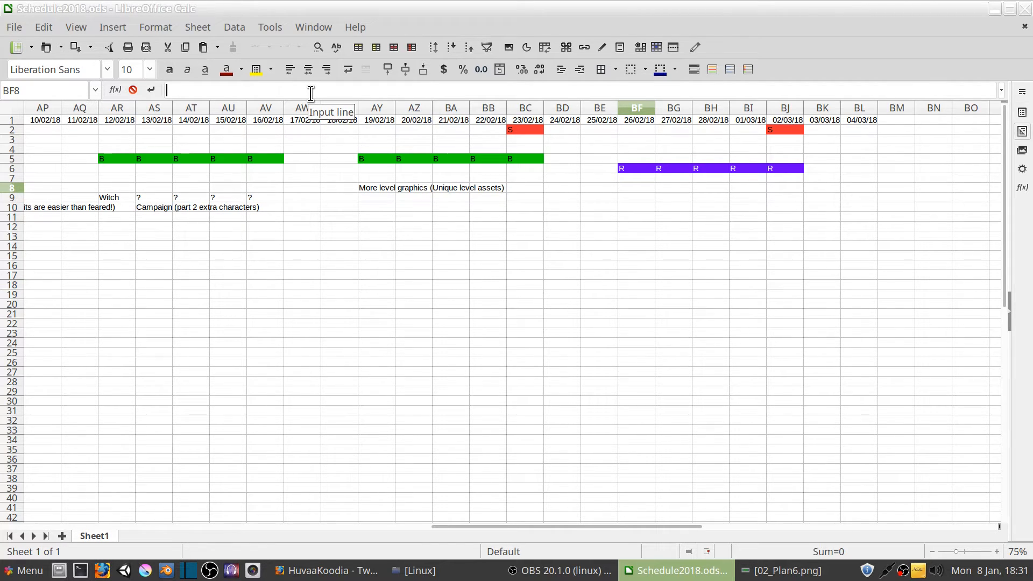
type("Bug fix")
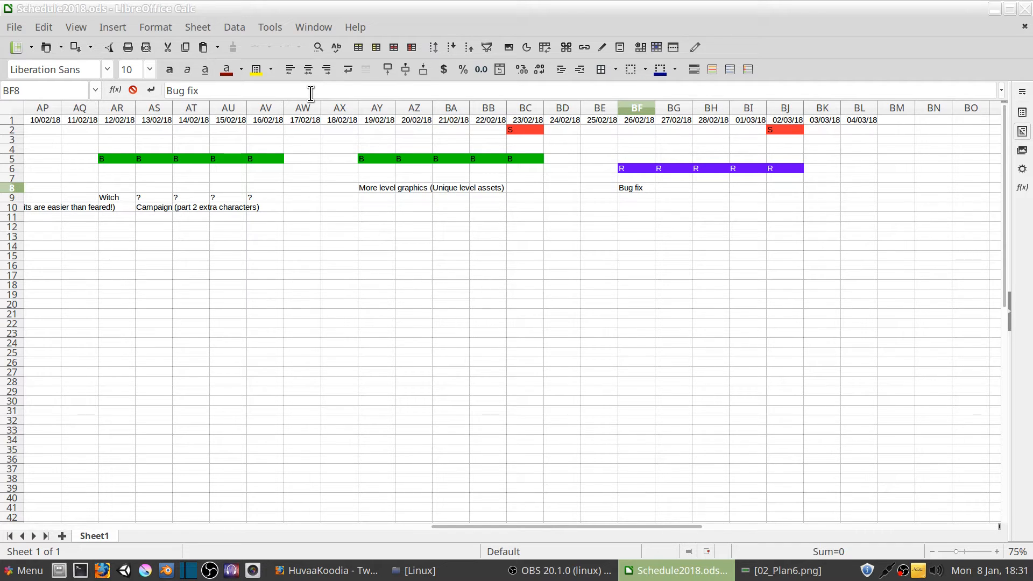
Enter the note "Polish" in cell BF9 and the note "Release" in cell BI10 of the 01/03/18 column
left_click(626, 197)
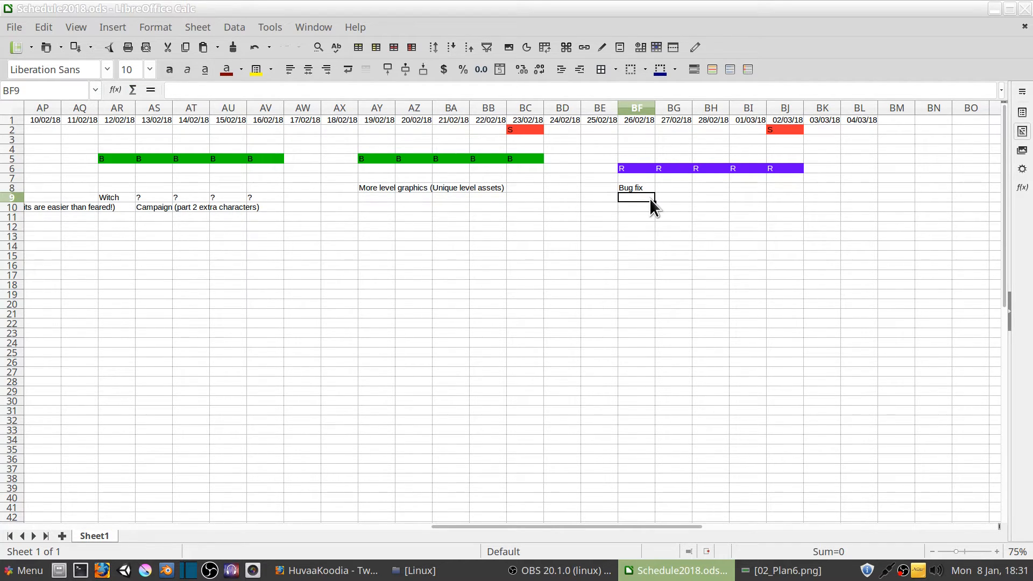
type("Polish")
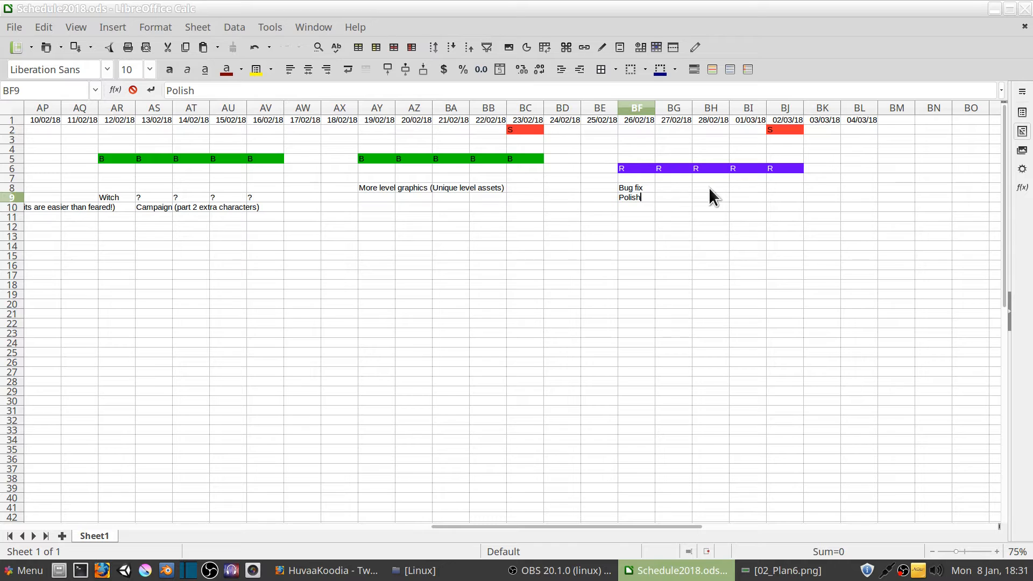
left_click(759, 208)
type("Re")
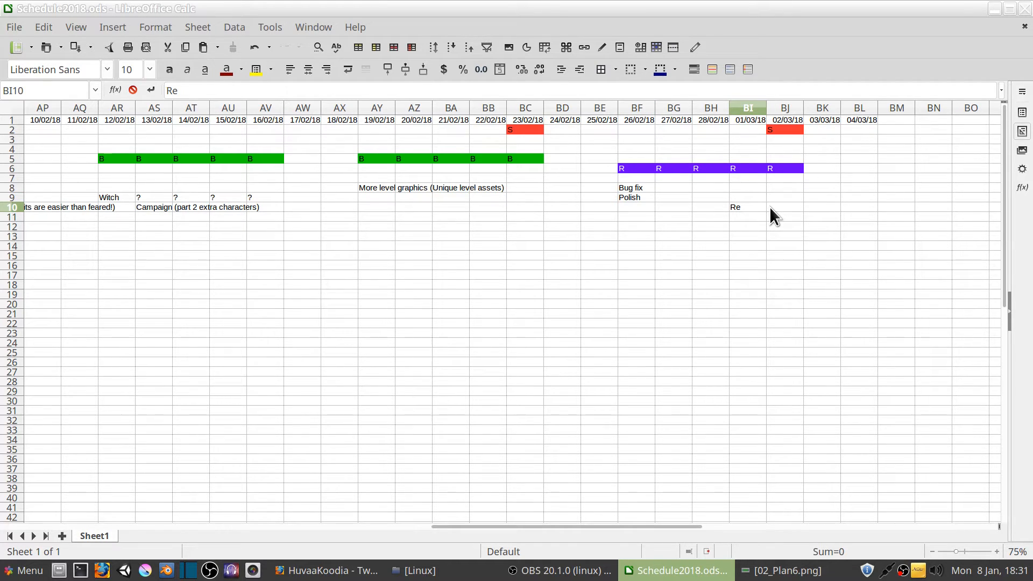
type("lease")
left_click(806, 207)
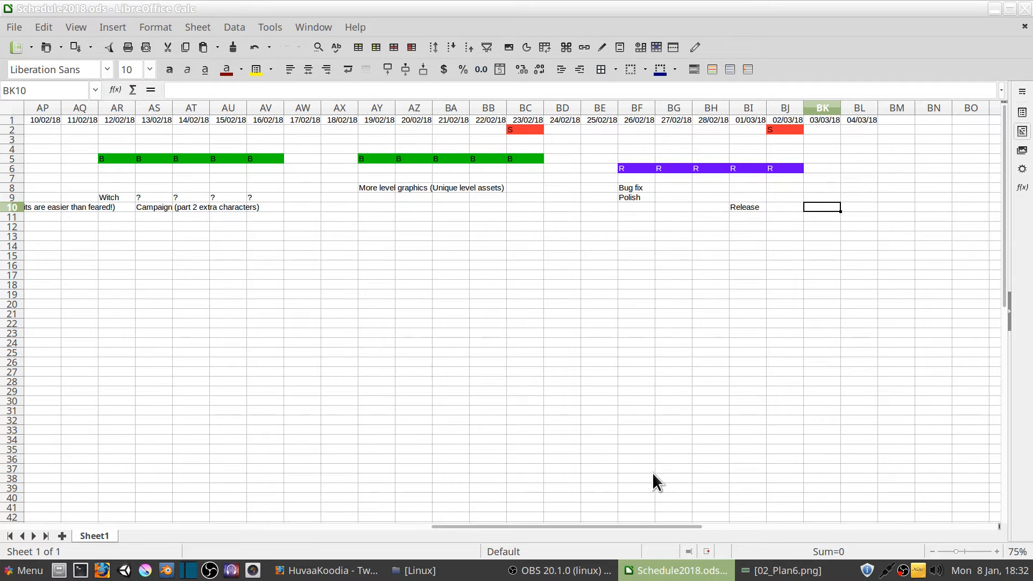
Enter the note "Options (campaign options + settings)" in cell BA9 of the 21/02/18 column
left_click_drag(687, 525, 657, 525)
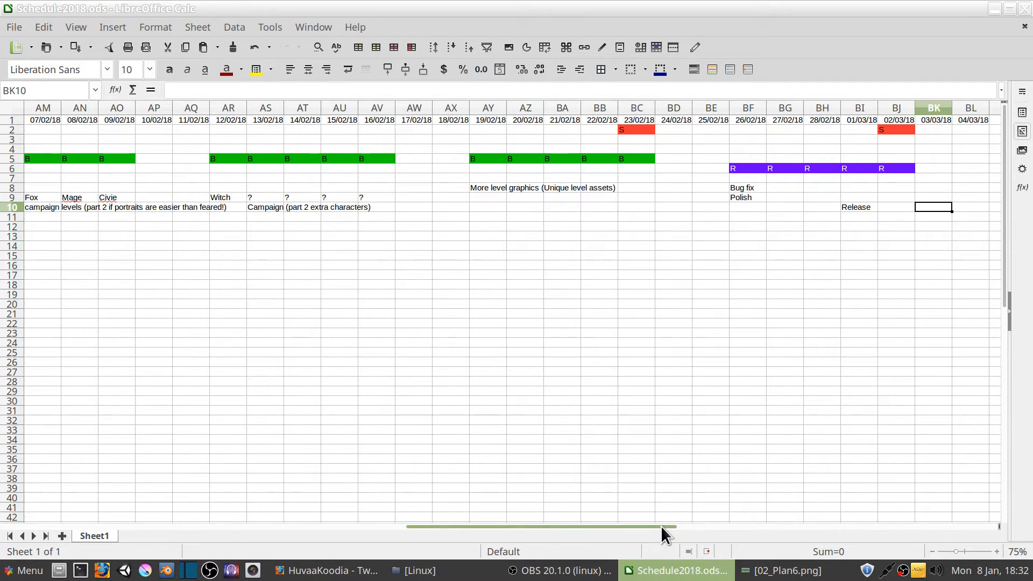
left_click(560, 208)
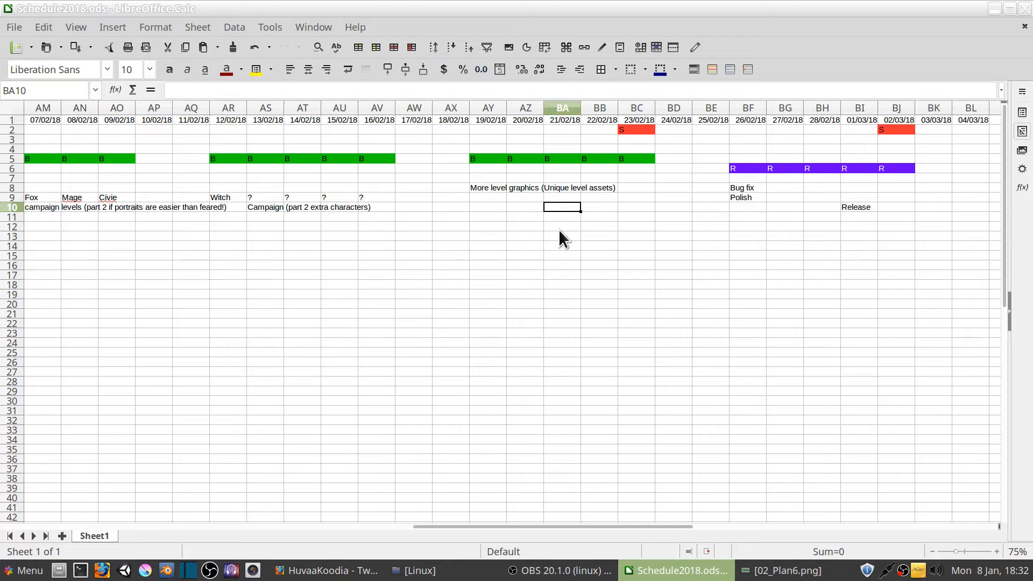
left_click(557, 197)
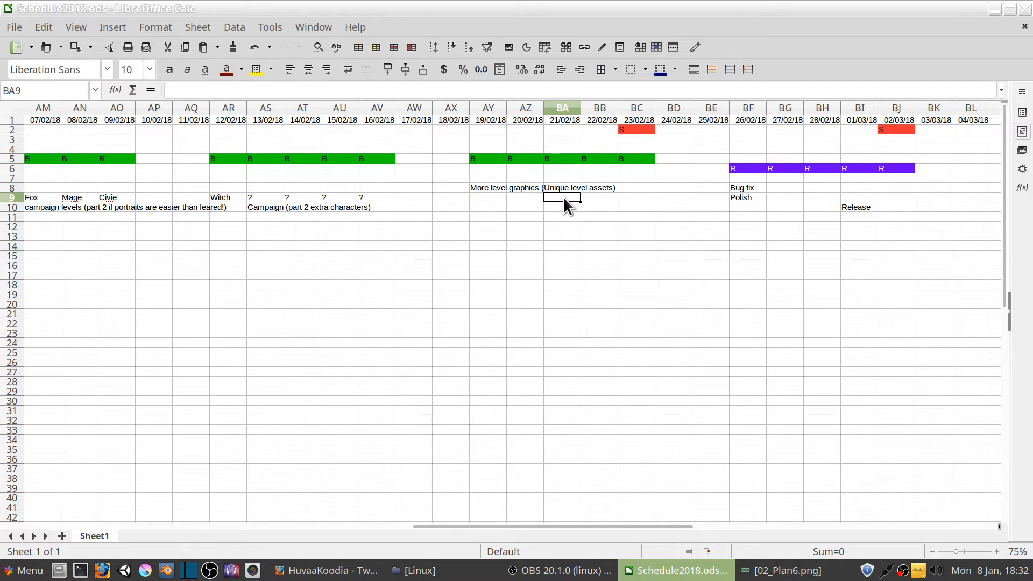
type("Options (cam")
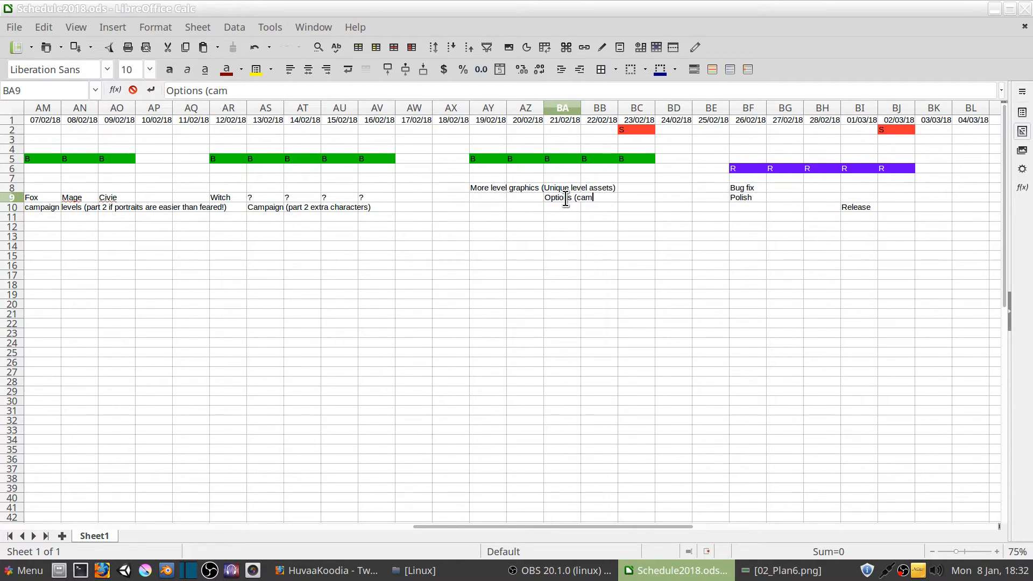
type("paign options + ")
type("settign")
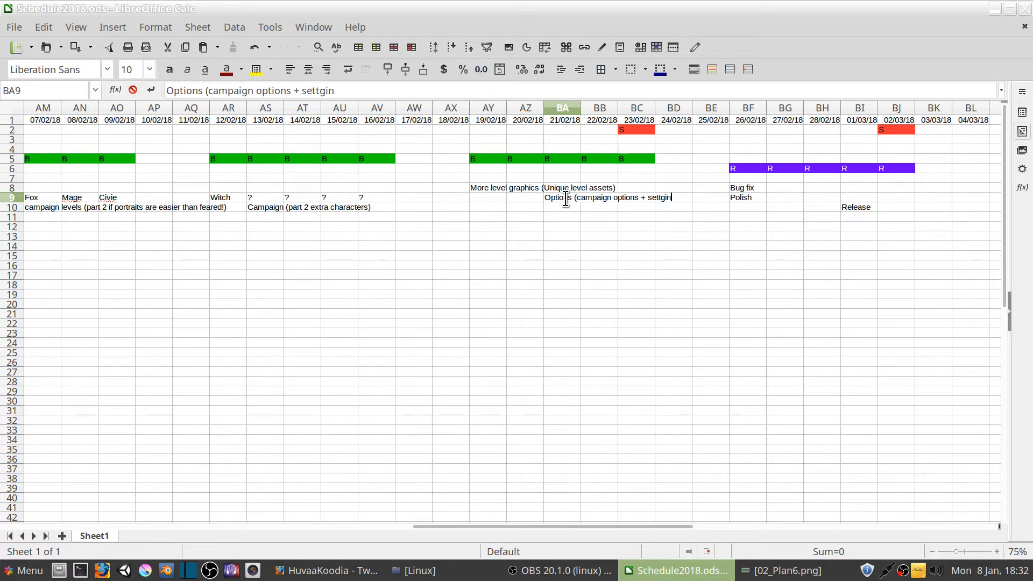
key("BackSpace")
key("BackSpace")
type("gs)")
key("Left")
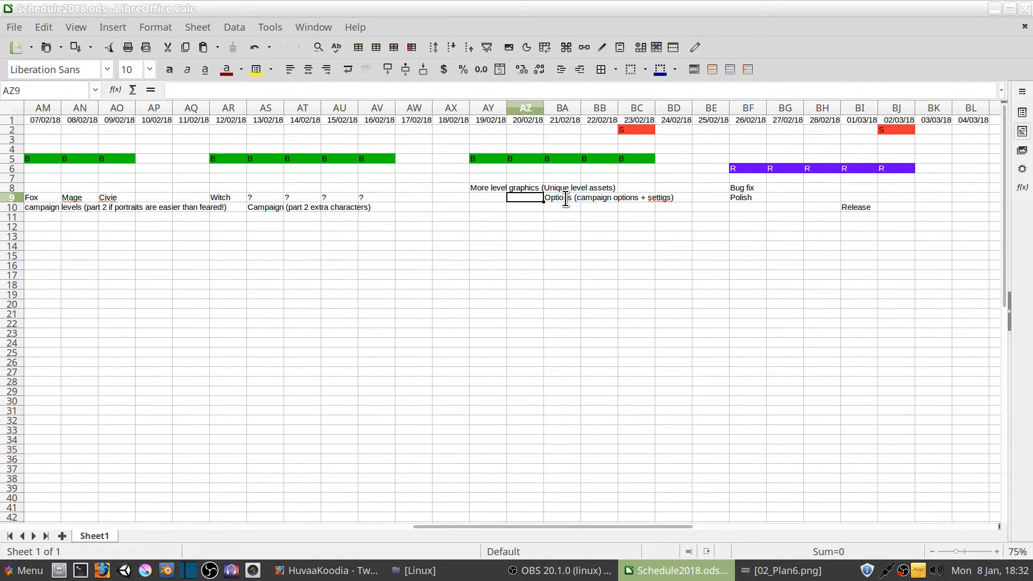
key("Left")
key("Right")
key("Right")
key("F2")
key("Left")
key("Left")
key("Left")
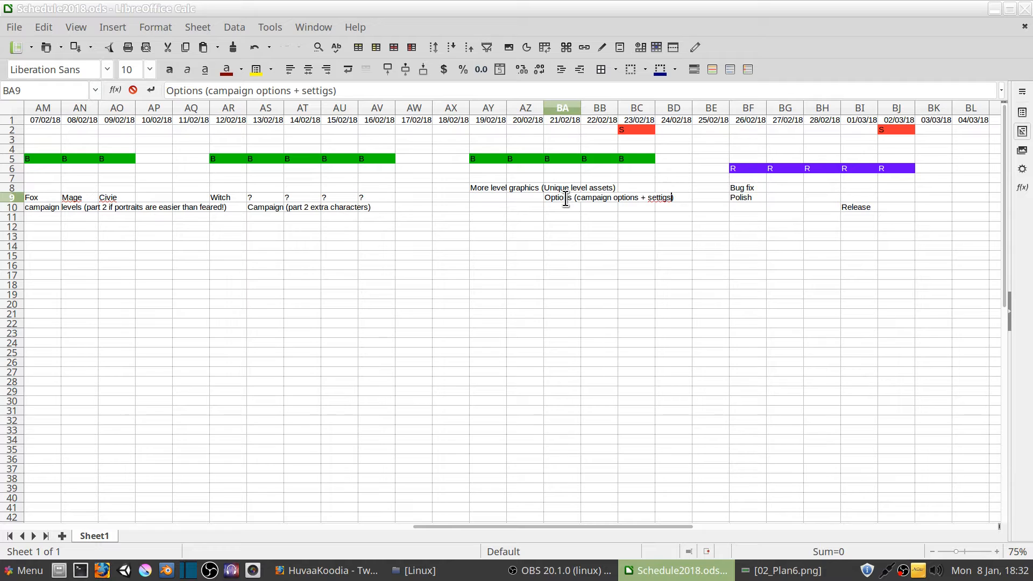
type("n")
Insert "advanced" into the note in BA9 so that it reads "Options (campaign advanced options + settings)"
key("Left")
key("Left")
type("ad")
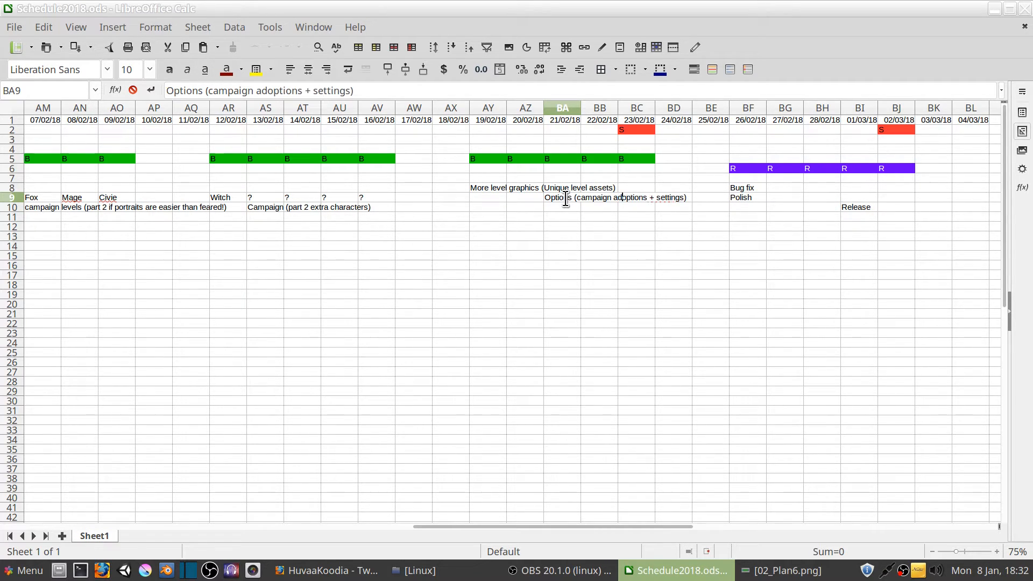
type("vaced")
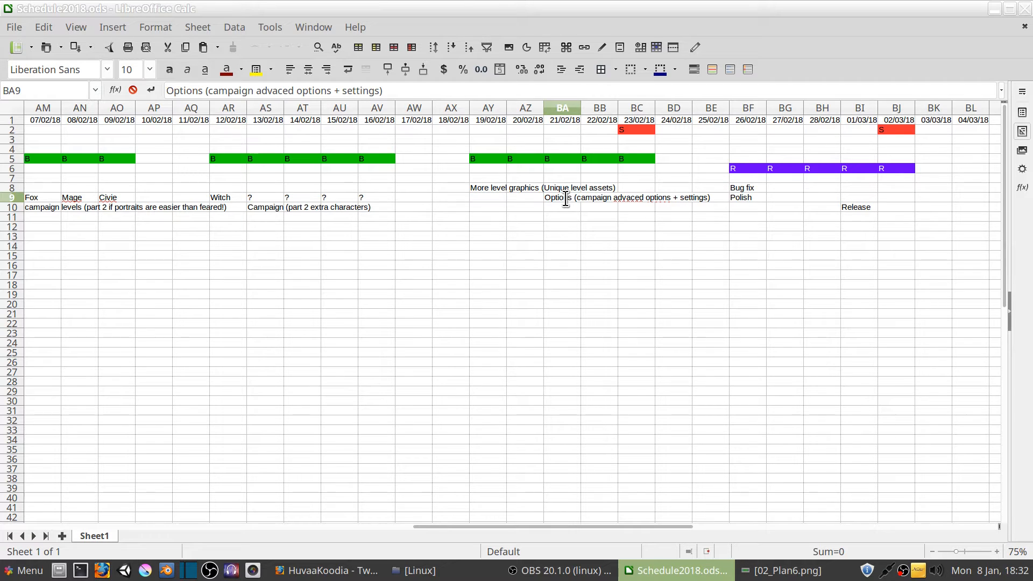
key("Left")
key("Left")
key("Left")
key("Left")
type("n")
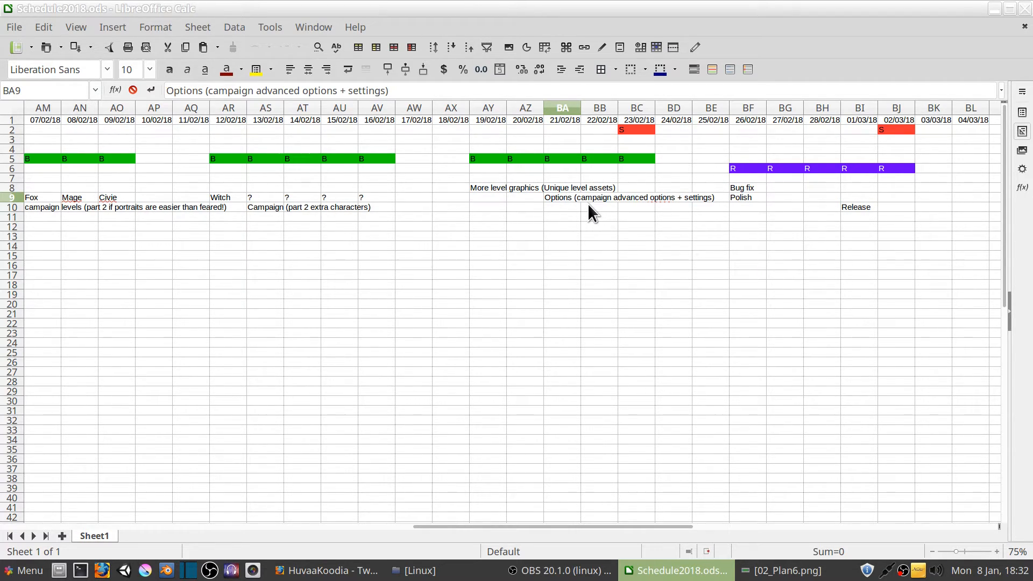
key("Return")
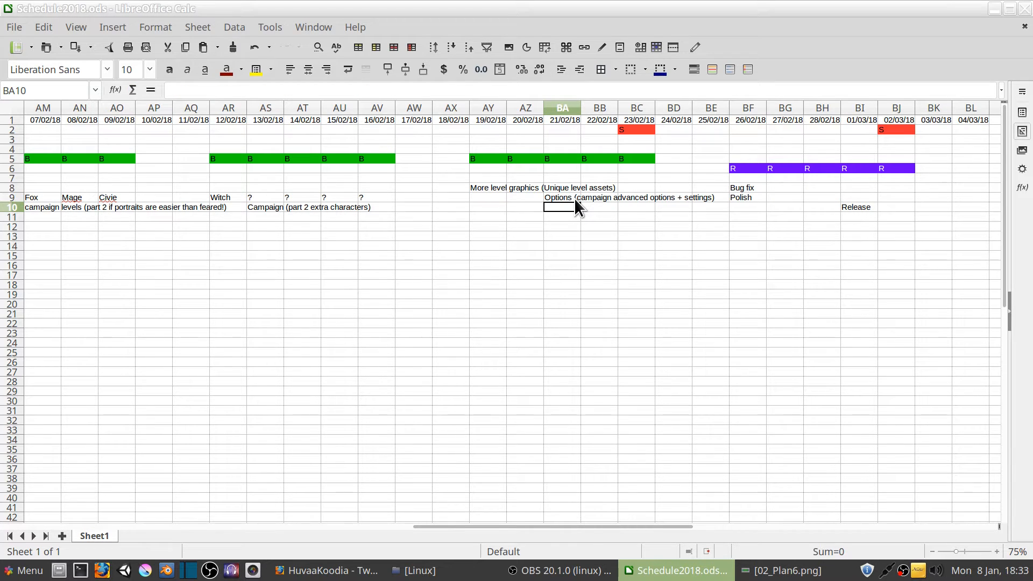
Enter the note "Papers please inspired save system" in cell BA10, below the options note
left_click(575, 199)
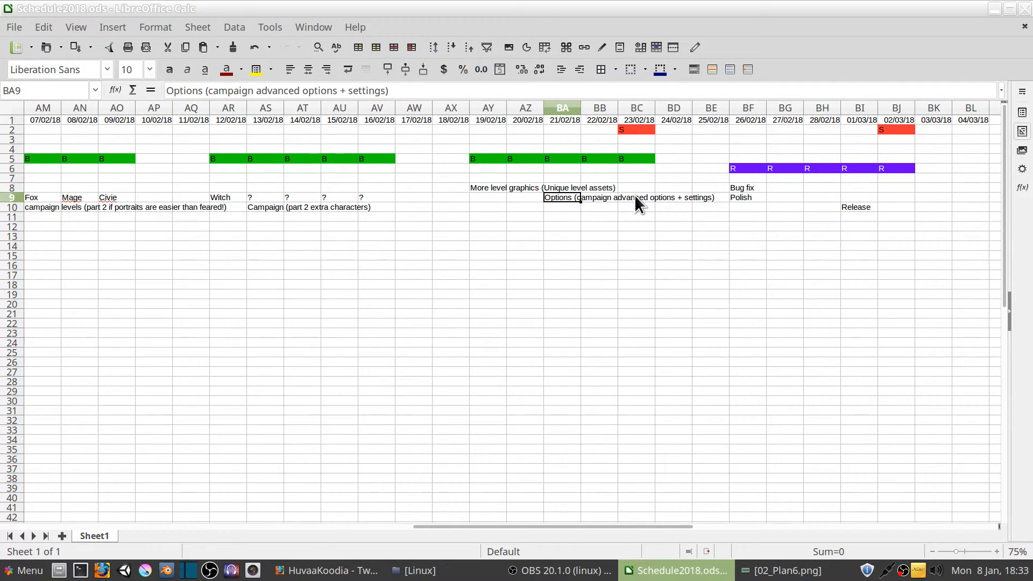
left_click(571, 208)
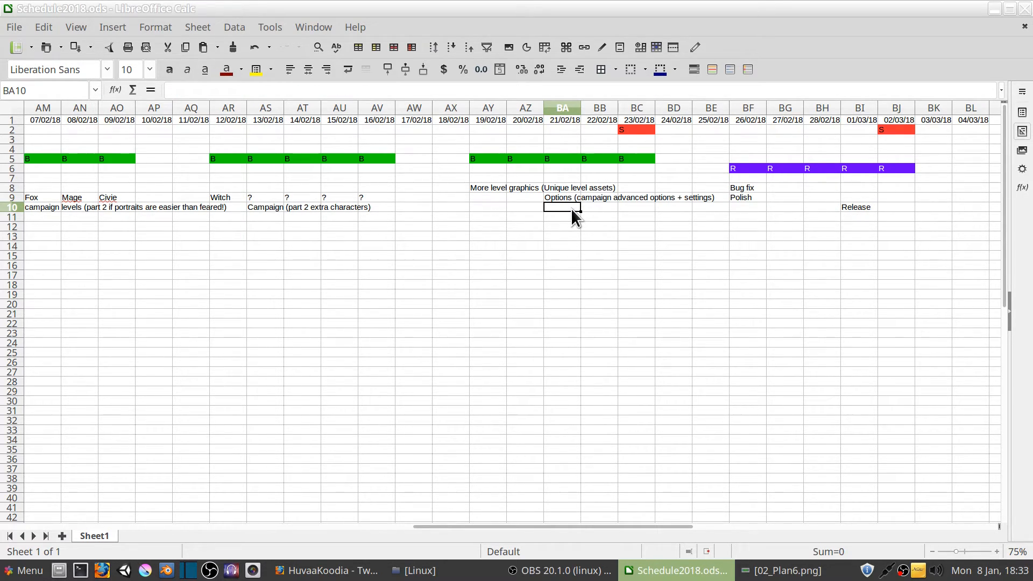
type("Papers please ")
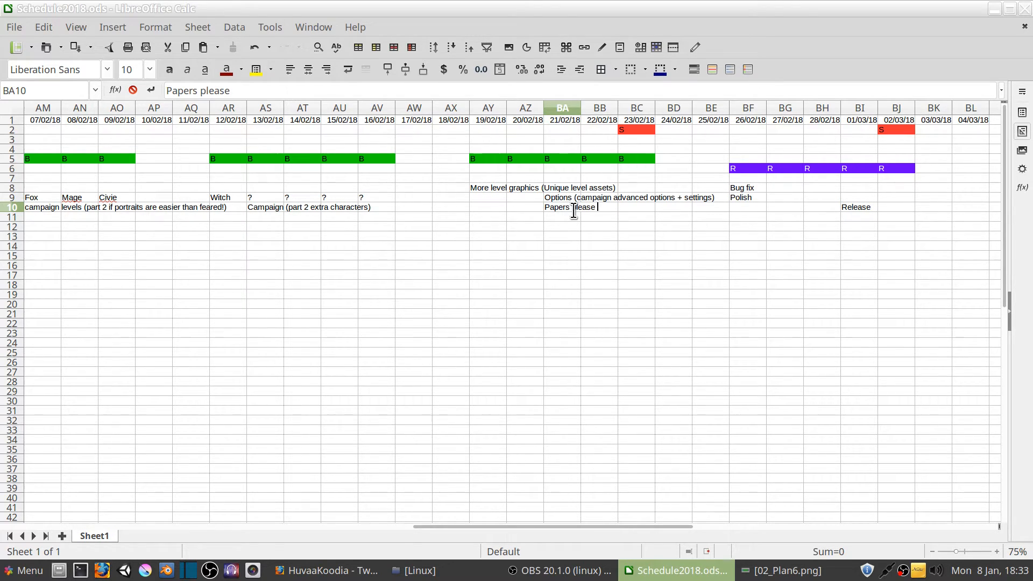
type("type")
key("BackSpace")
key("BackSpace")
key("BackSpace")
key("BackSpace")
type("in")
key("BackSpace")
key("BackSpace")
type("inspired save")
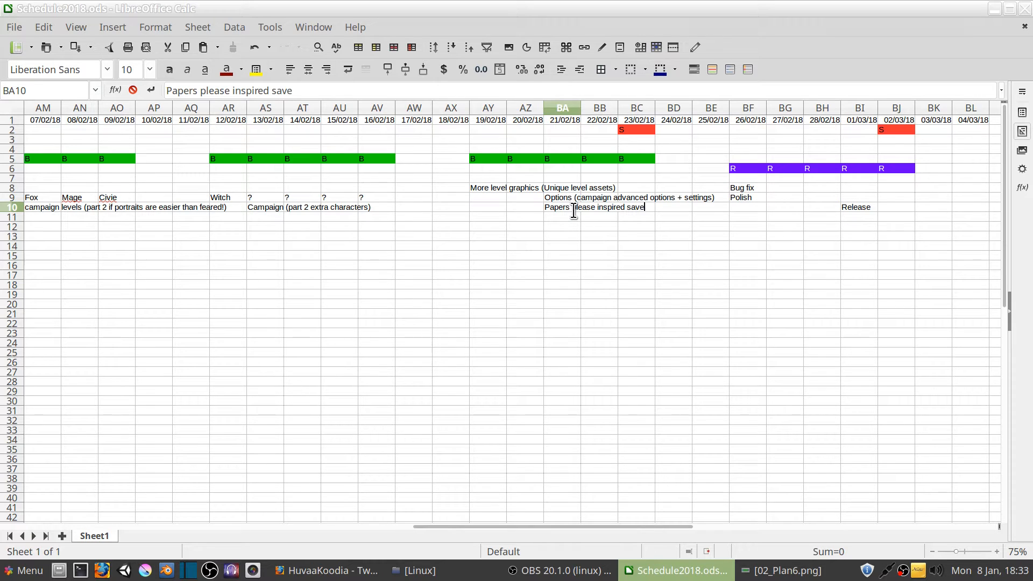
type(" system")
Change the note in BA10 to "(NTH: Papers please inspired save system)"
key("ctrl+Left")
key("Right")
key("Right")
key("Right")
key("Right")
key("Right")
key("Right")
key("Right")
key("Right")
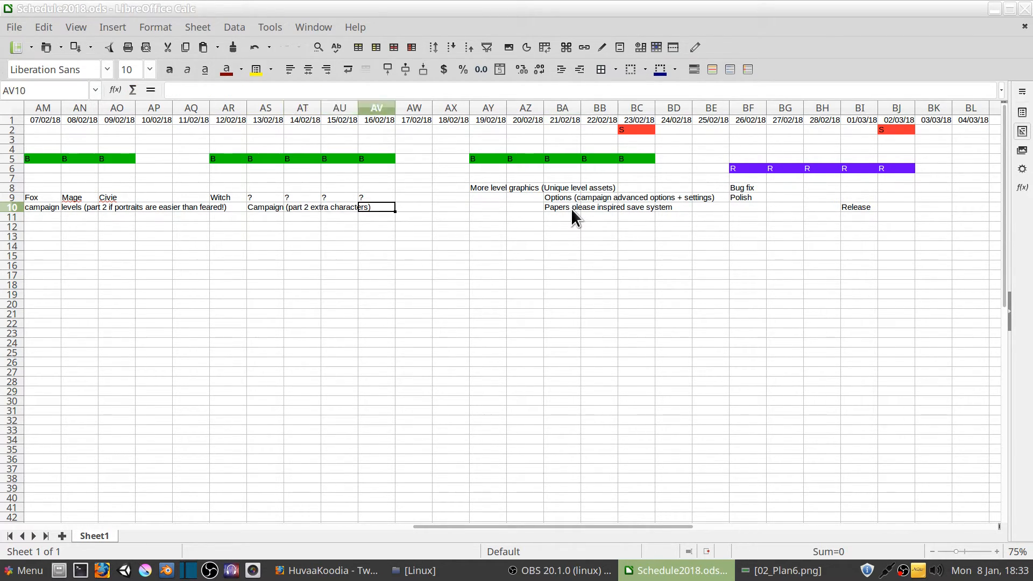
key("F2")
key("ctrl+Left")
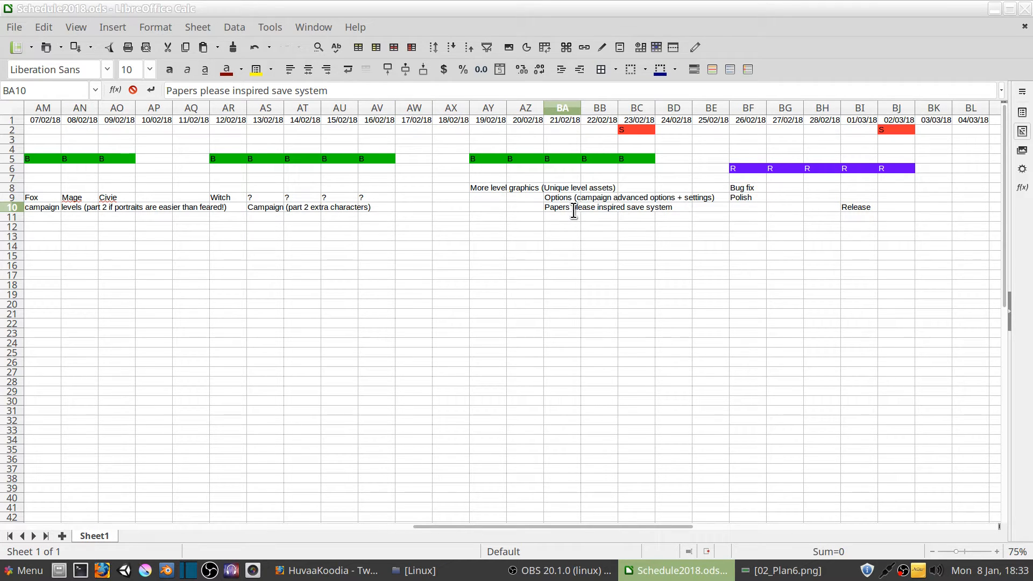
key("Home")
type("(NT")
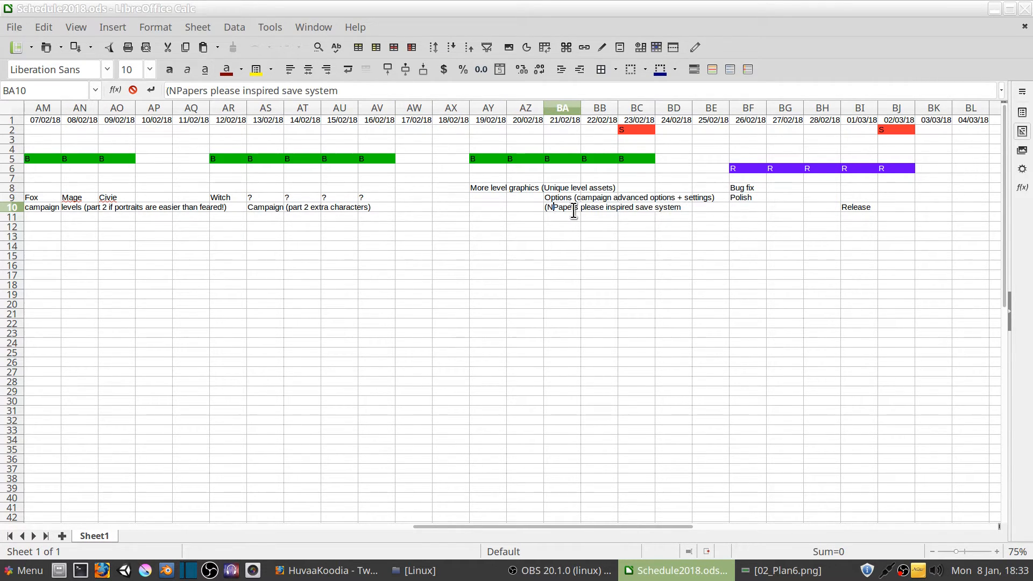
type("H")
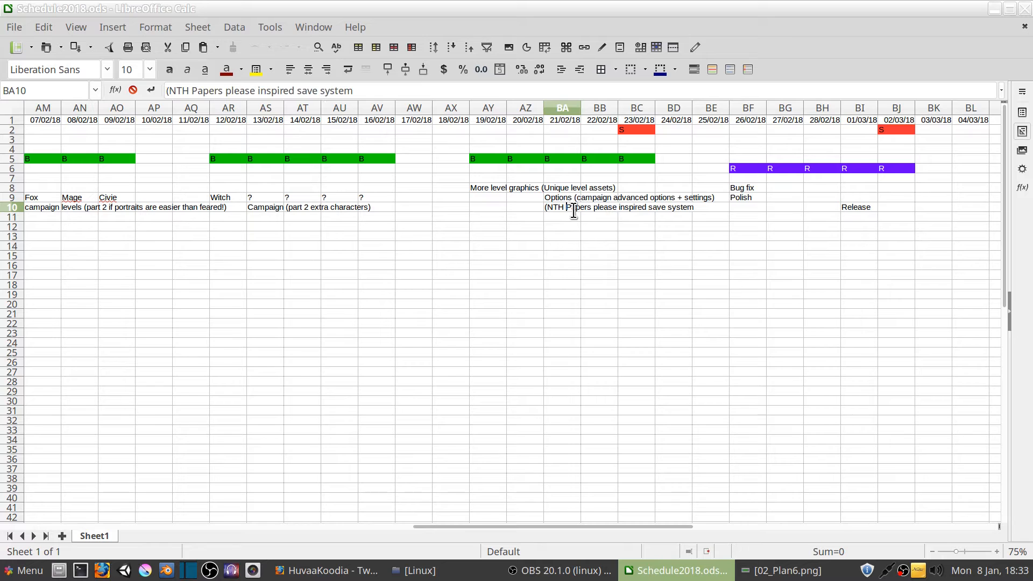
key("Left")
type(":")
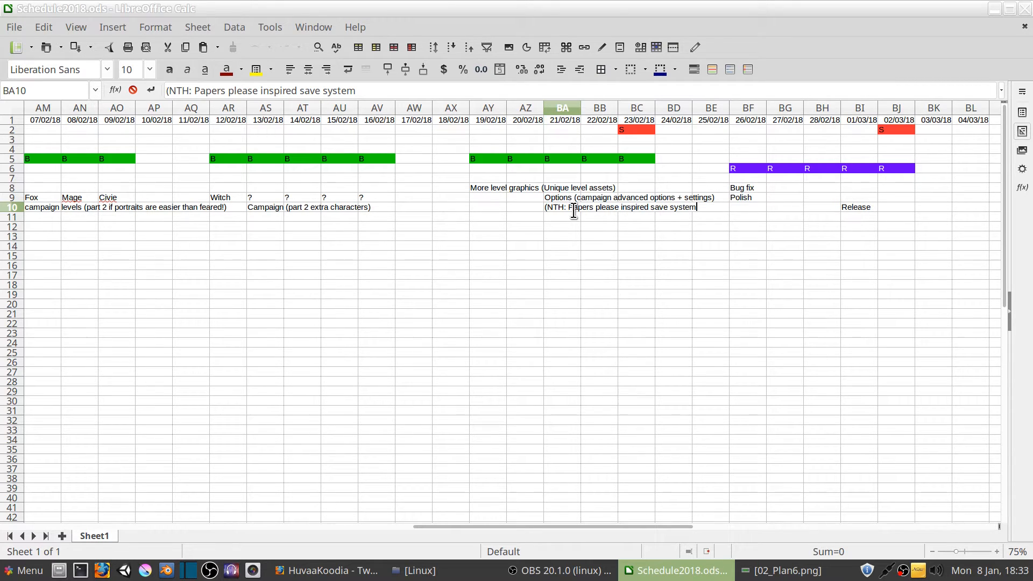
type(")")
key("Return")
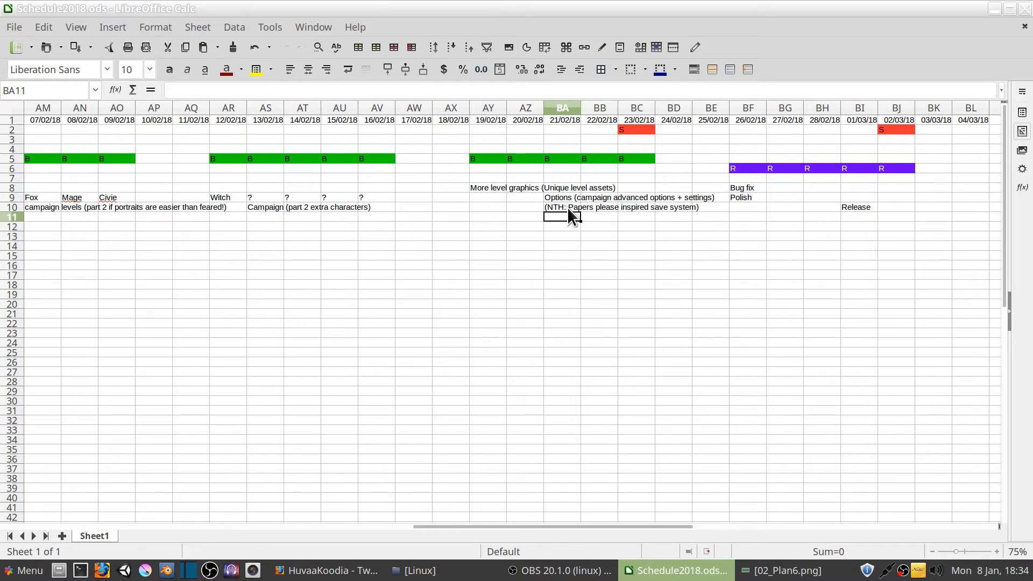
Enter the note "Design" in cell J8 of the 09/01/18 column, before the campaign levels note
left_click(568, 206)
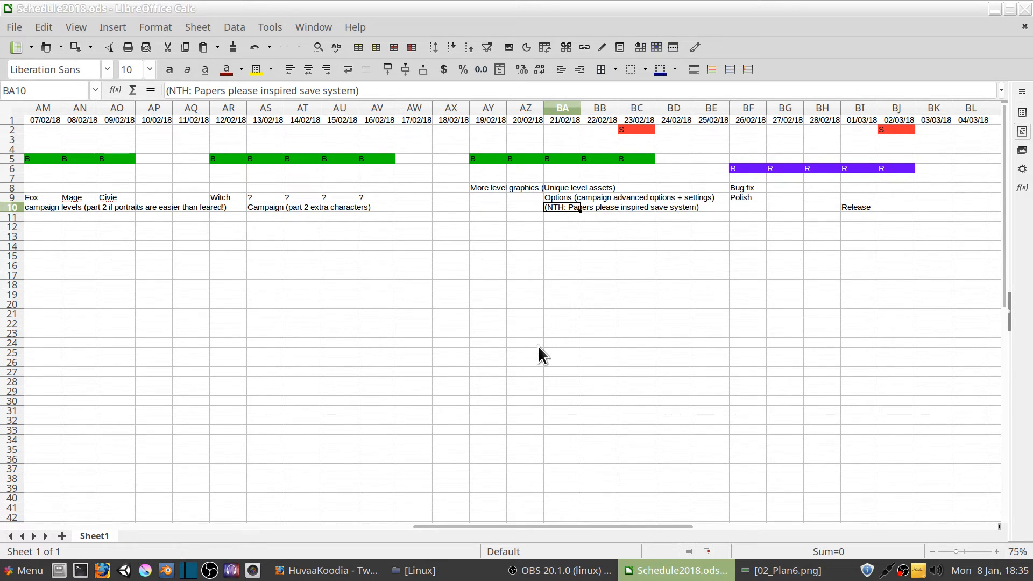
left_click_drag(613, 526, 202, 512)
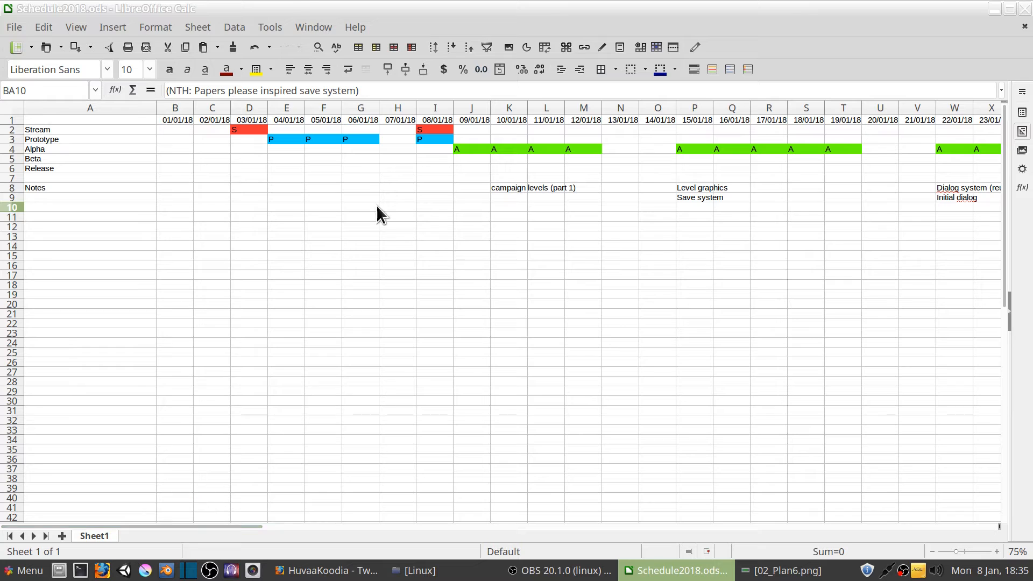
left_click(469, 189)
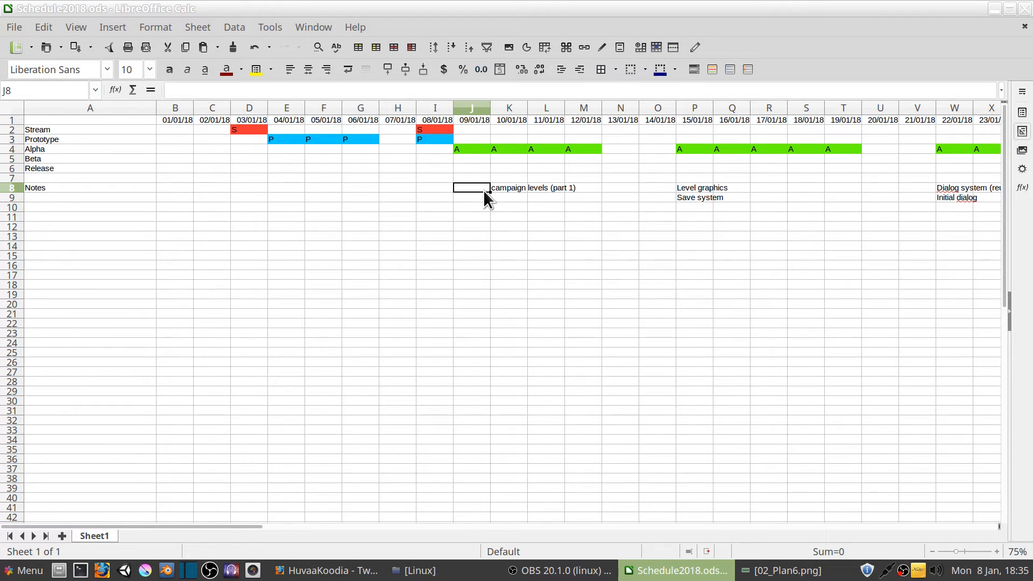
type("Design")
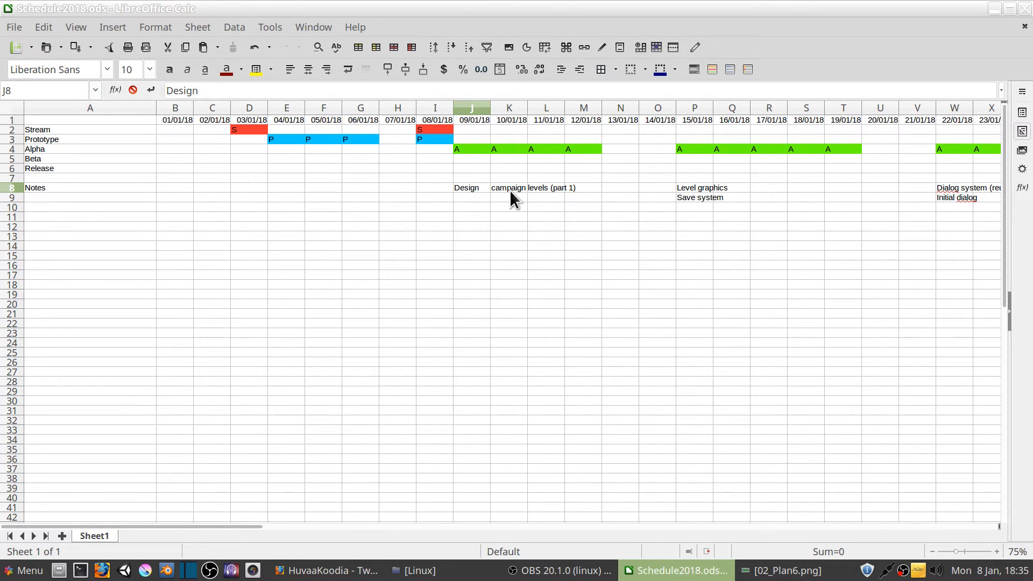
left_click(511, 188)
left_click(468, 187)
left_click(517, 190)
left_click(481, 192)
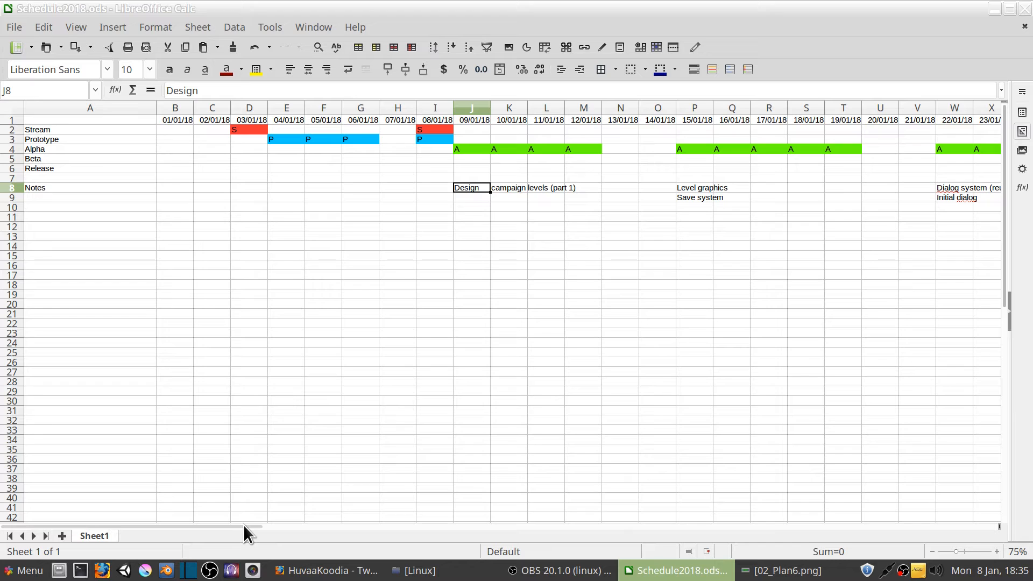
Extend the save system note in P9 to read "Save system (serialization of data + temp menus)"
left_click_drag(244, 525, 316, 533)
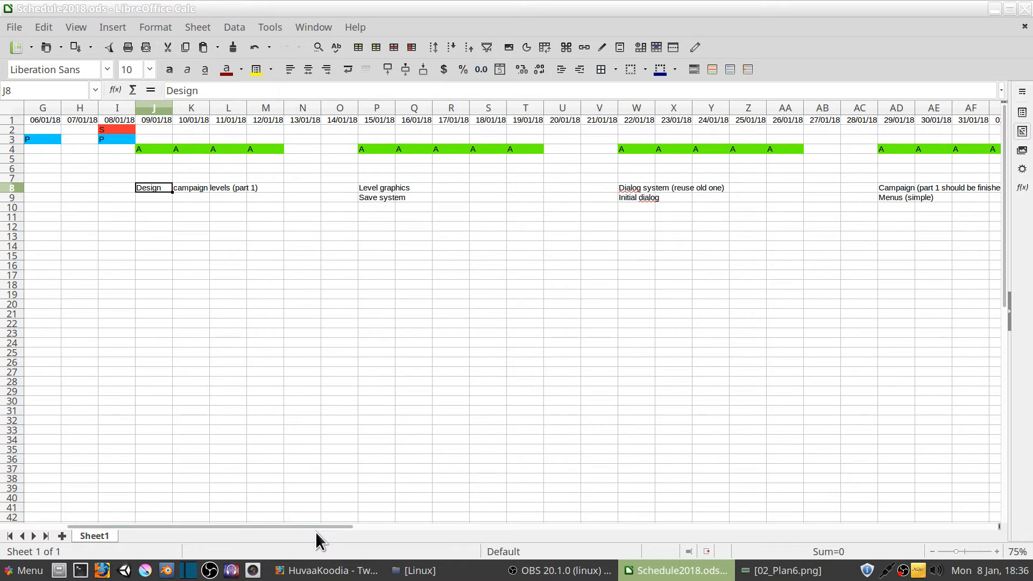
left_click(381, 198)
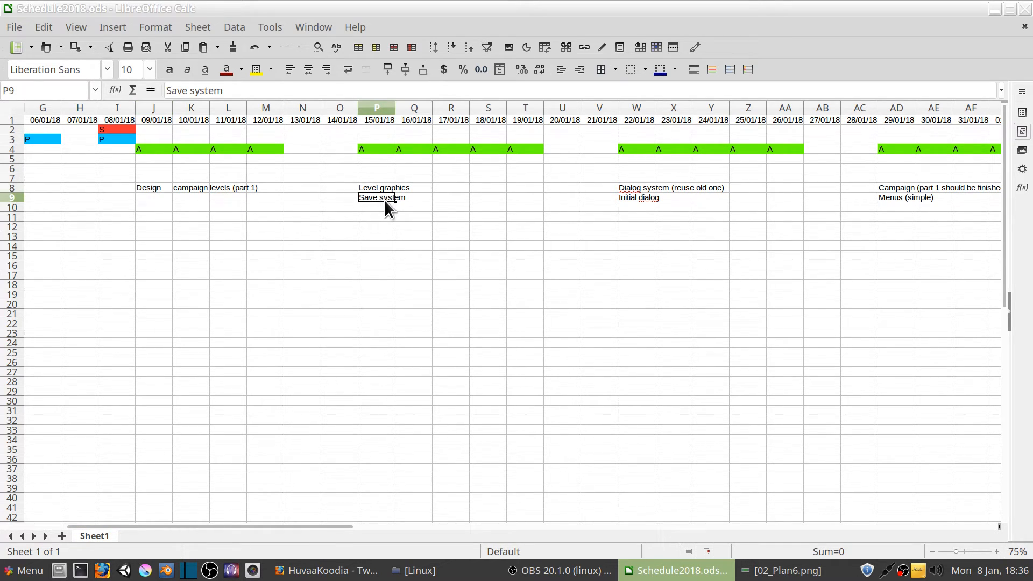
left_click(256, 90)
type("(")
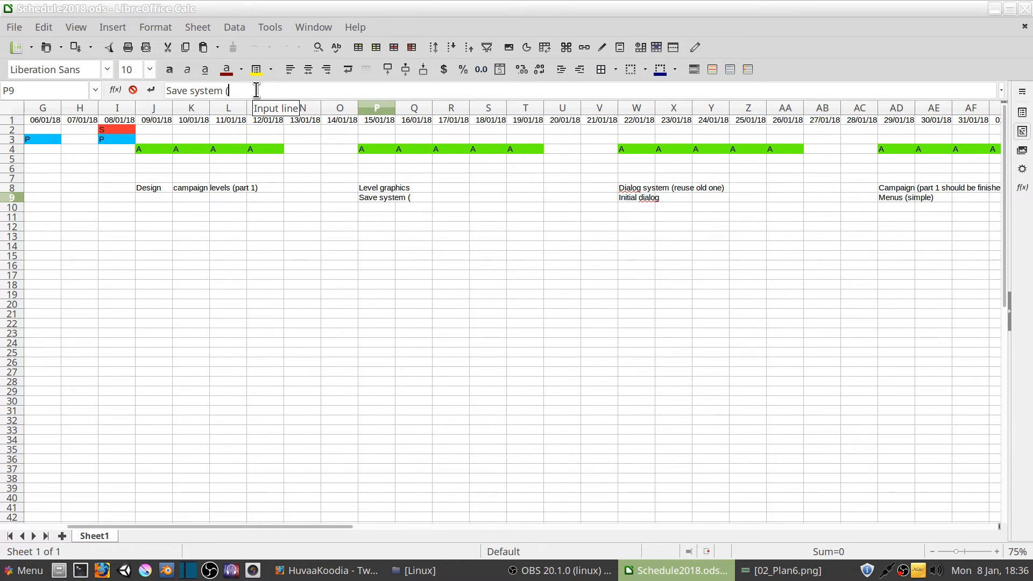
type("serializat")
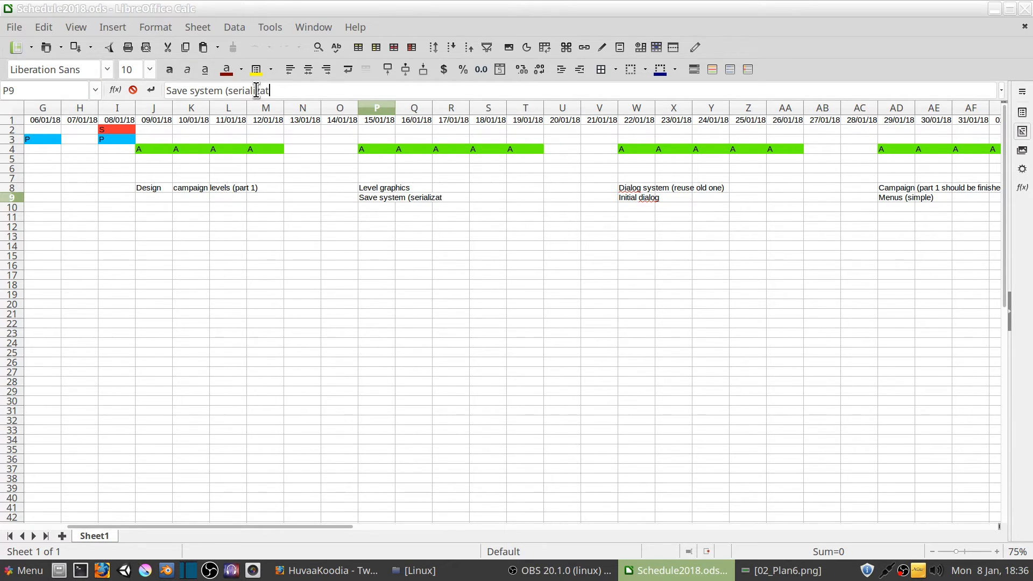
type("ion of data + temp menus)")
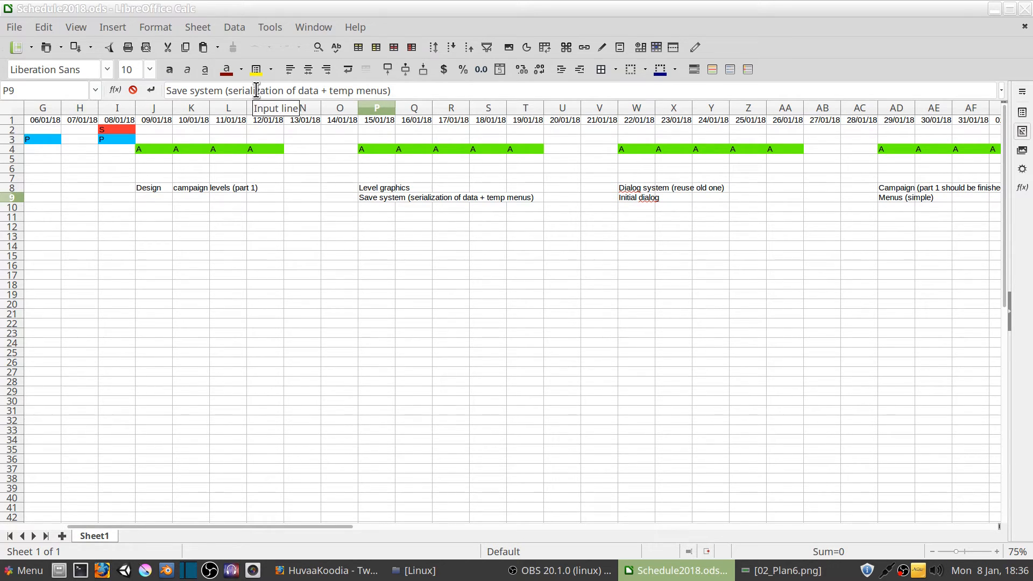
key("Return")
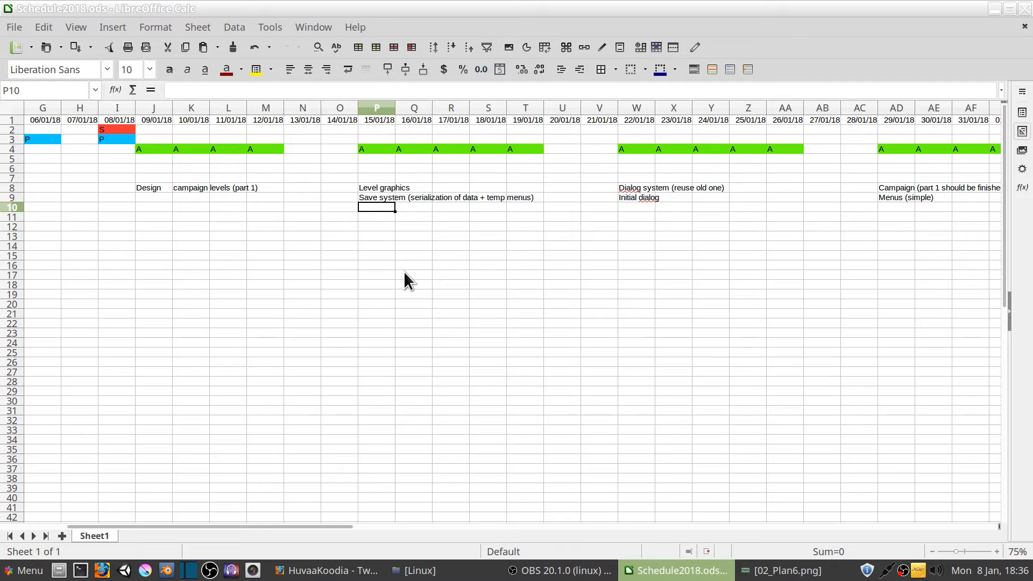
Extend the level graphics note in P8 to read "Level graphics (nodes + props)"
left_click(376, 186)
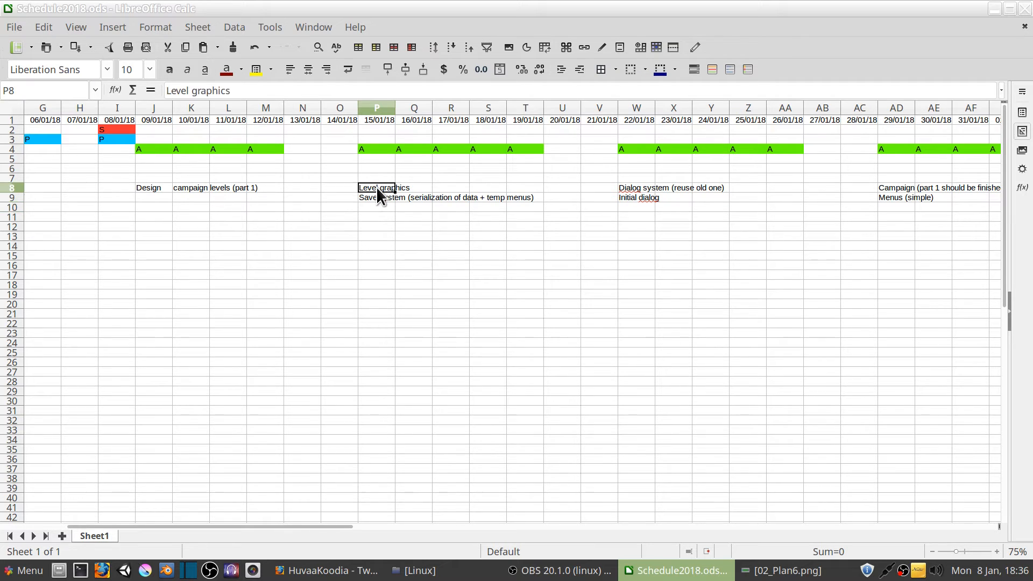
left_click(259, 89)
type("(nodes + ")
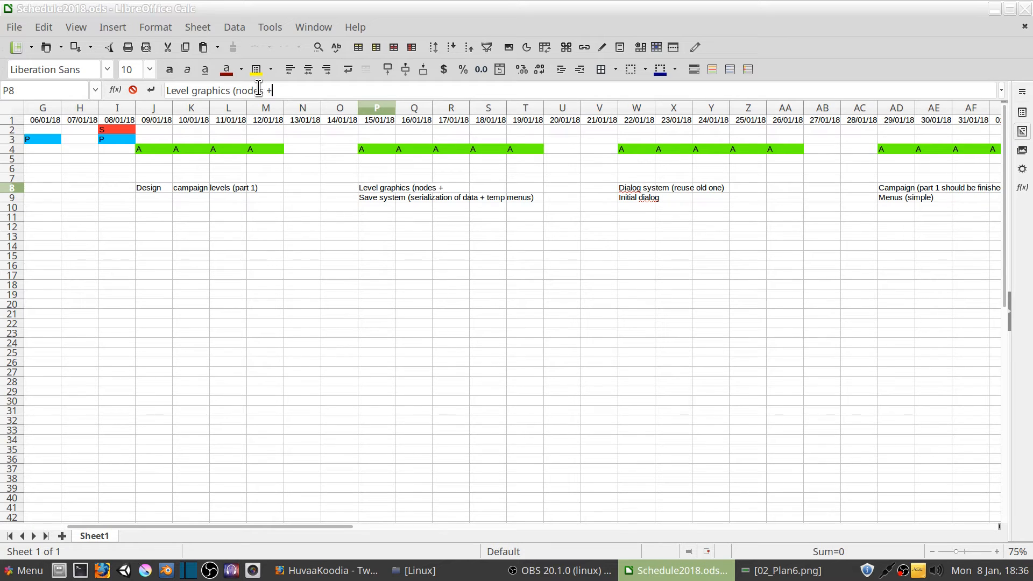
type("props)")
key("Return")
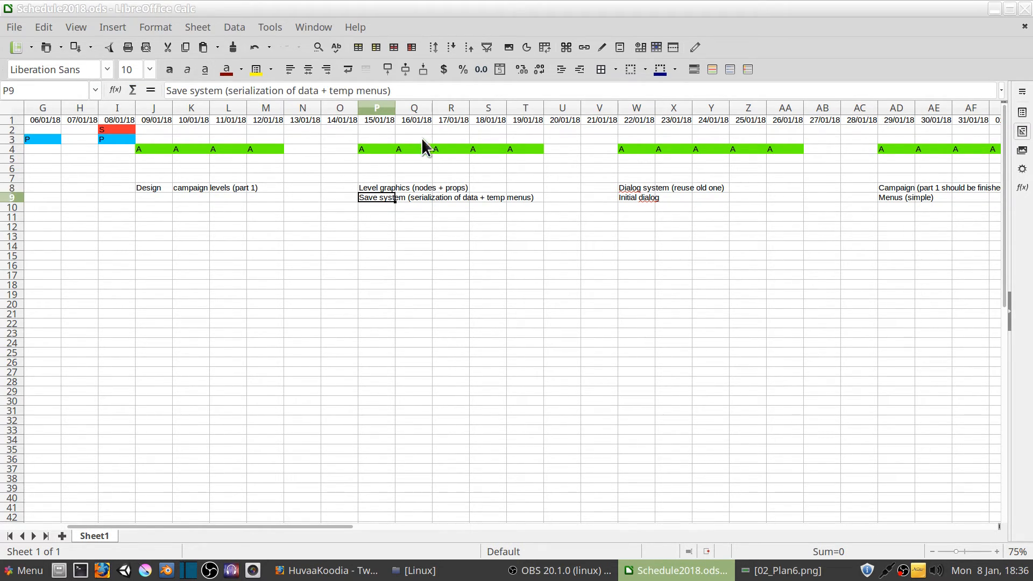
Add the corruption effect to the note in P8 so that it reads "Level graphics (nodes + props + corruption effect)"
left_click(380, 188)
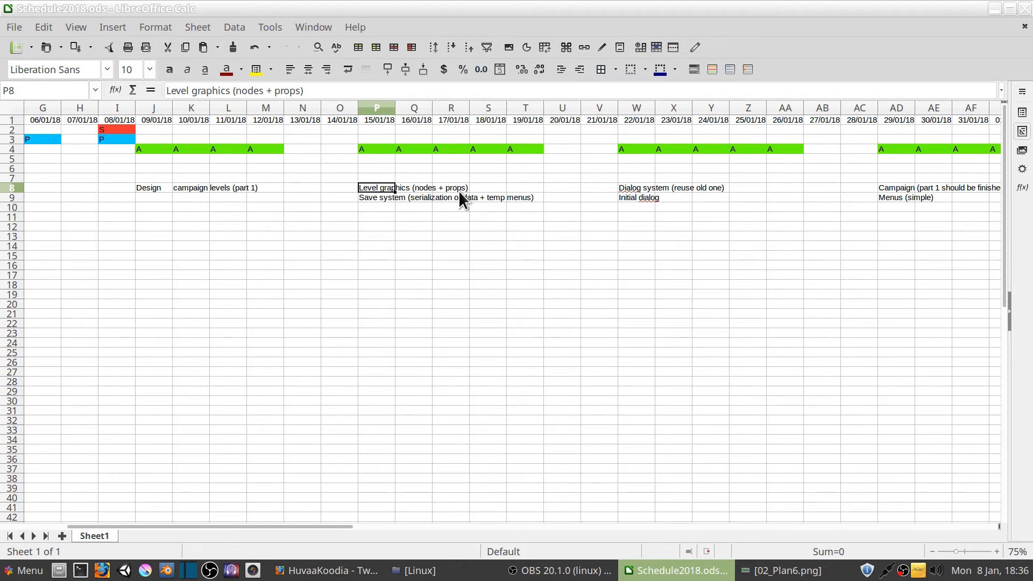
left_click(300, 91)
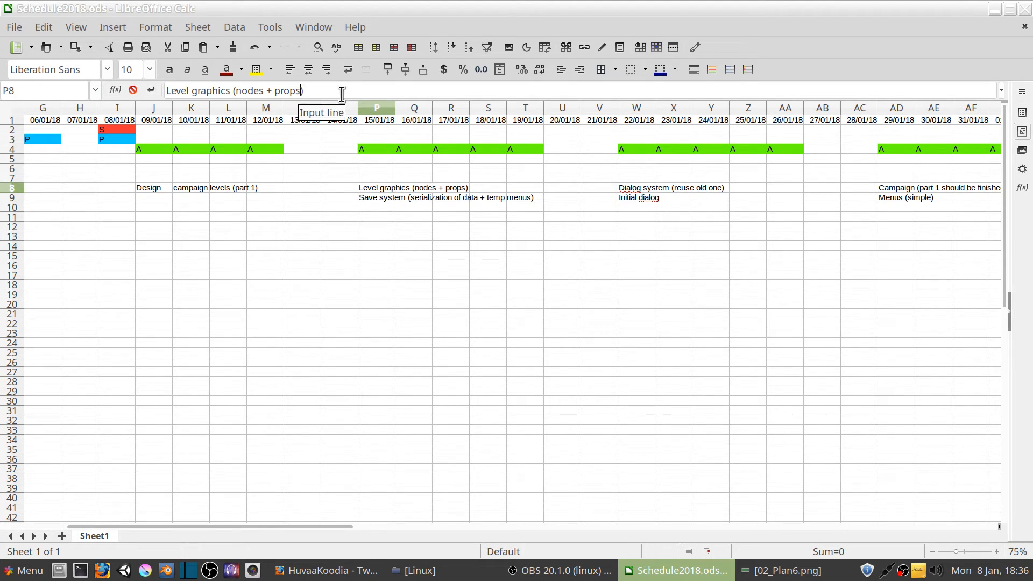
type("+ corrd")
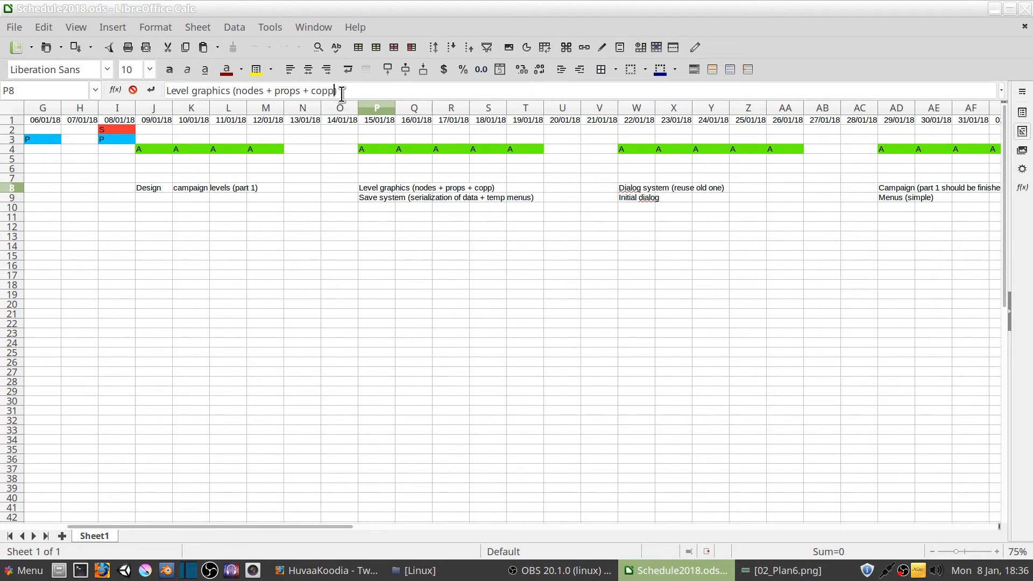
key("BackSpace")
type("o")
key("BackSpace")
type("uption effect")
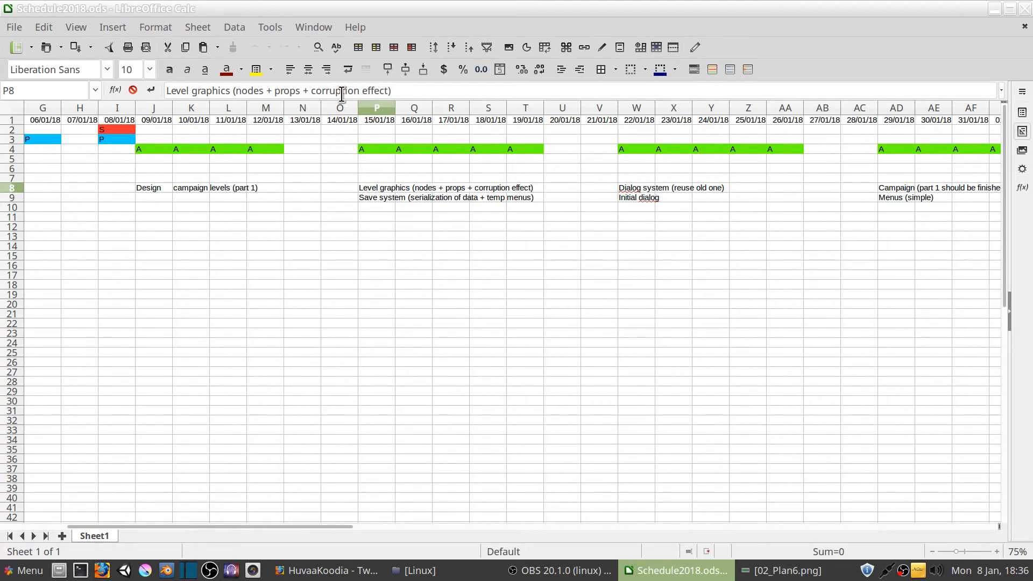
key("Return")
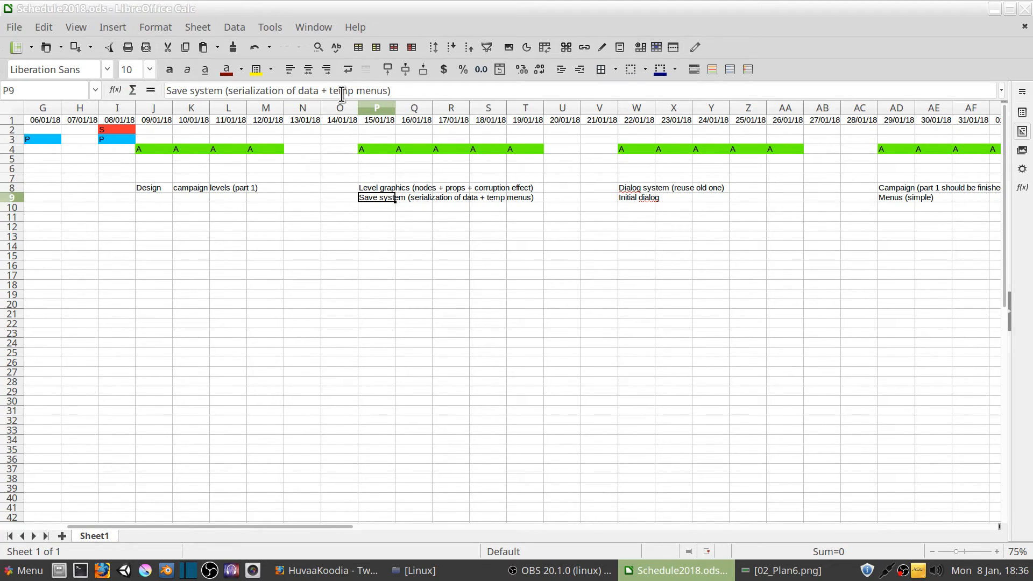
left_click(383, 189)
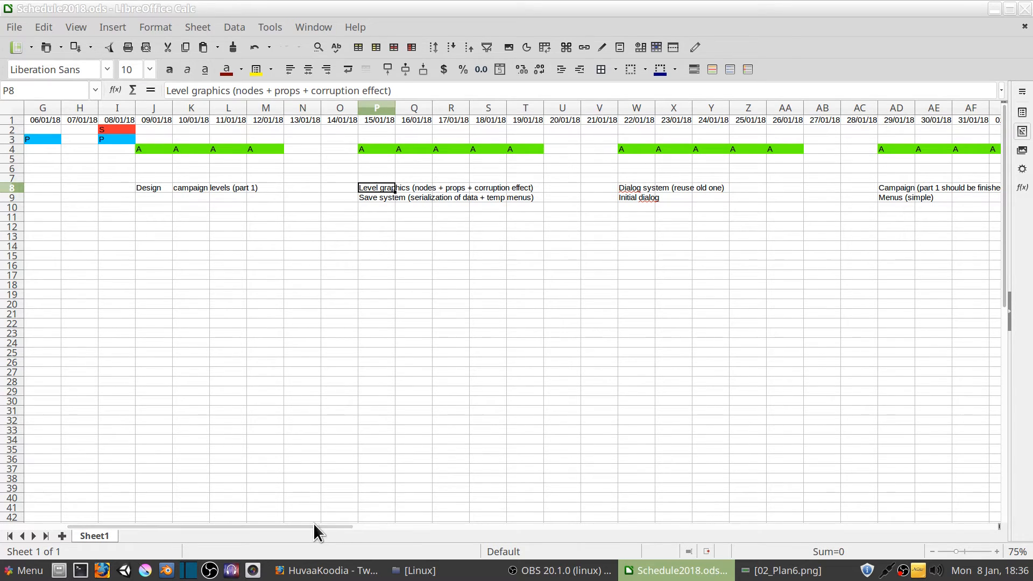
Enter the note "Corruption effects for level character" in cell Y10 of the 24/01/18 column
left_click_drag(313, 525, 363, 526)
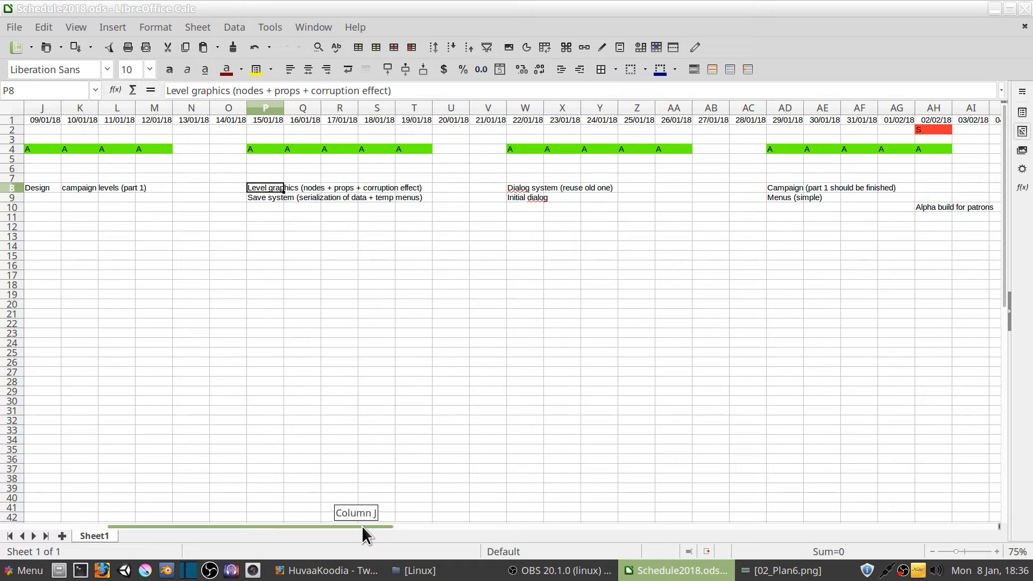
left_click_drag(362, 526, 636, 536)
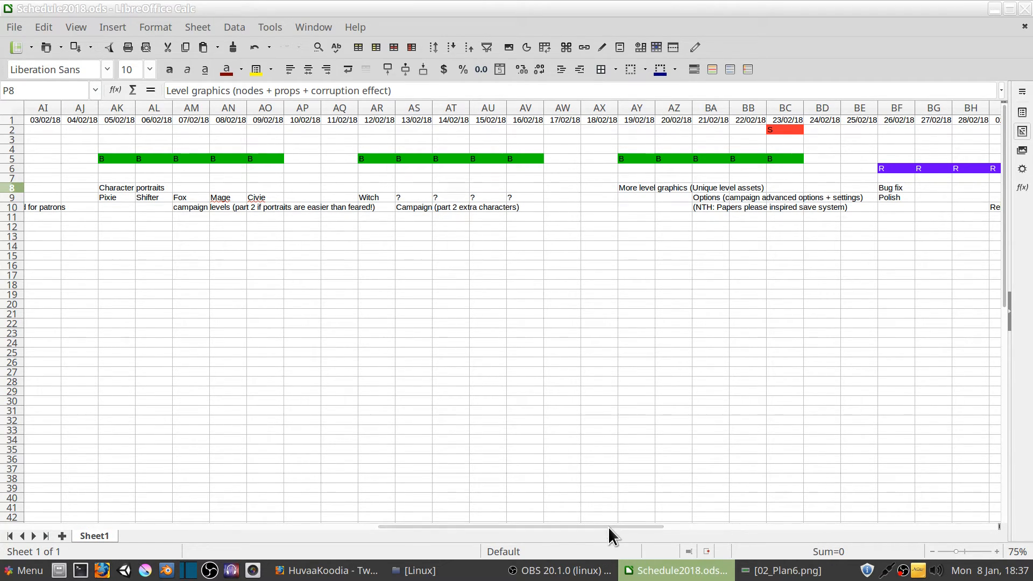
left_click_drag(610, 527, 358, 512)
left_click(532, 209)
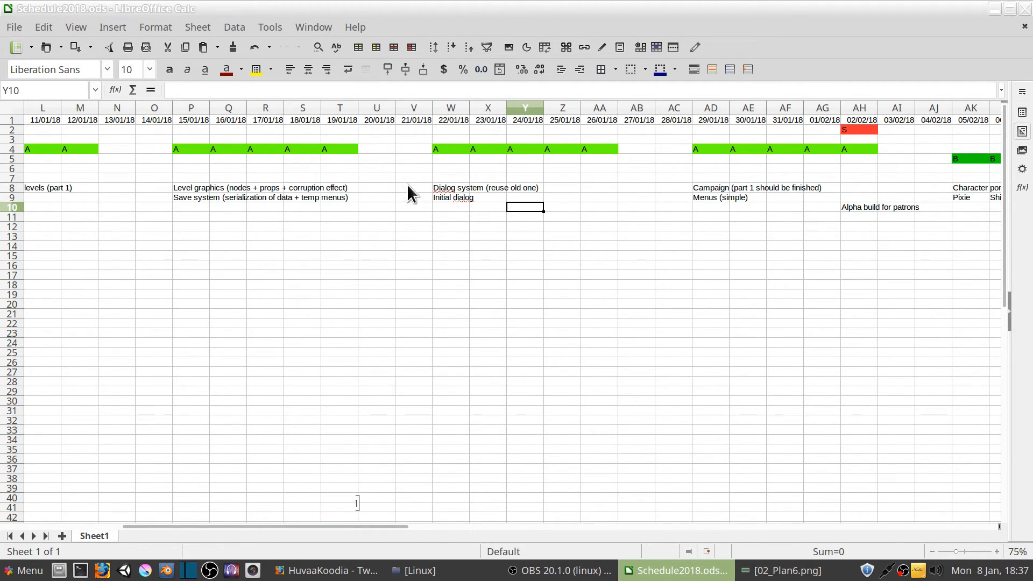
left_click_drag(449, 188, 506, 187)
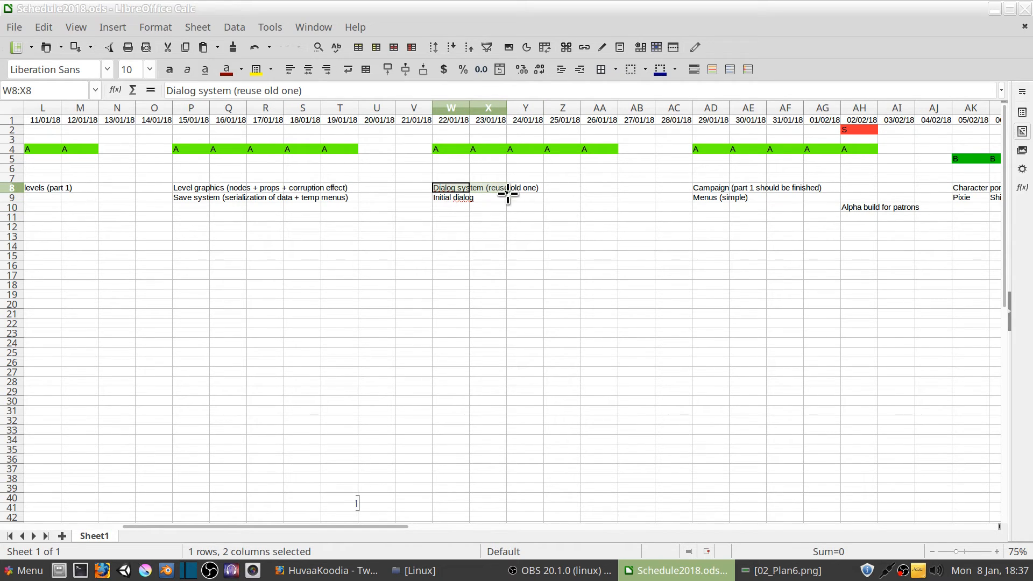
left_click(526, 208)
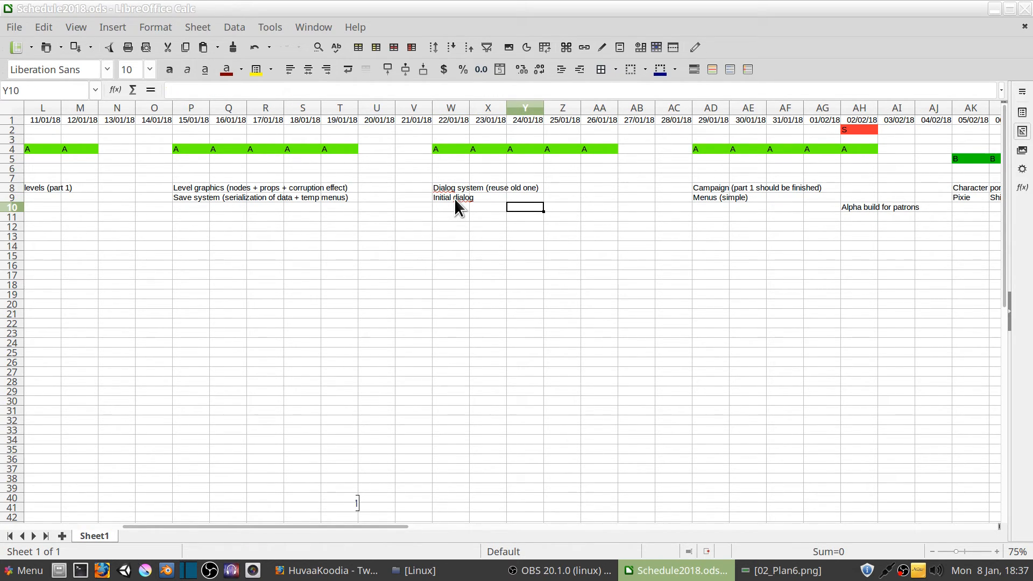
left_click(453, 198)
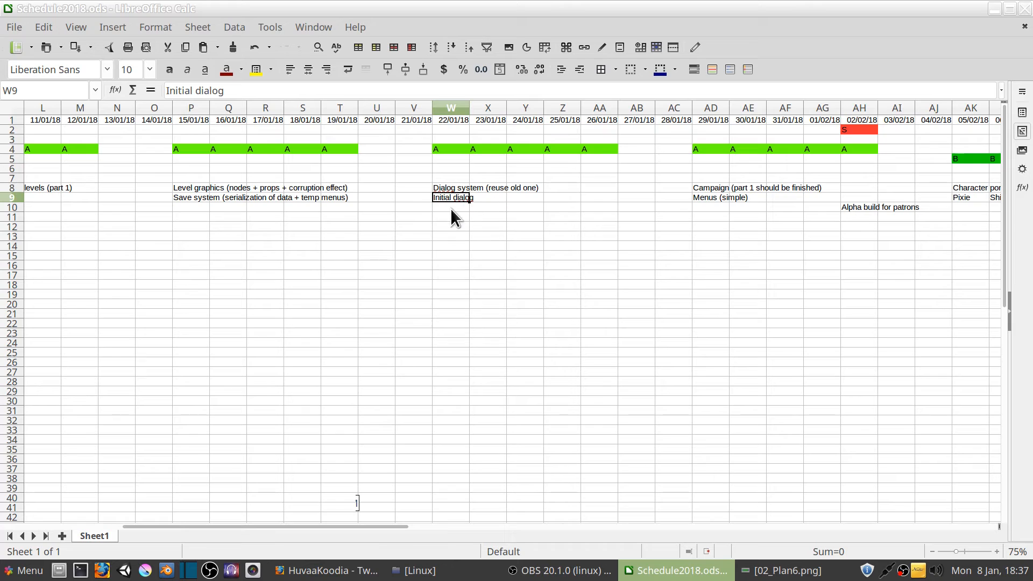
left_click(521, 210)
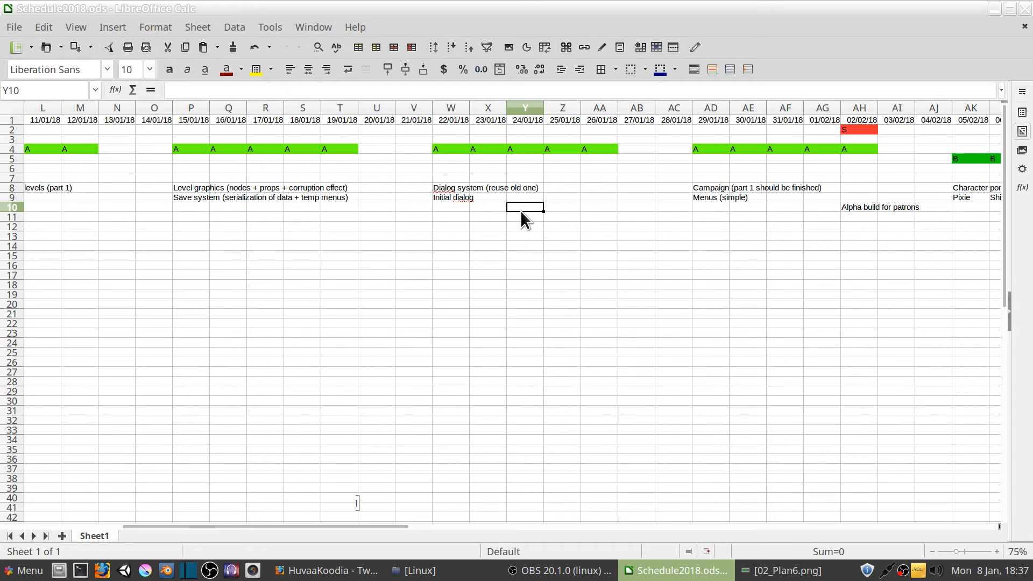
type("Corruption e")
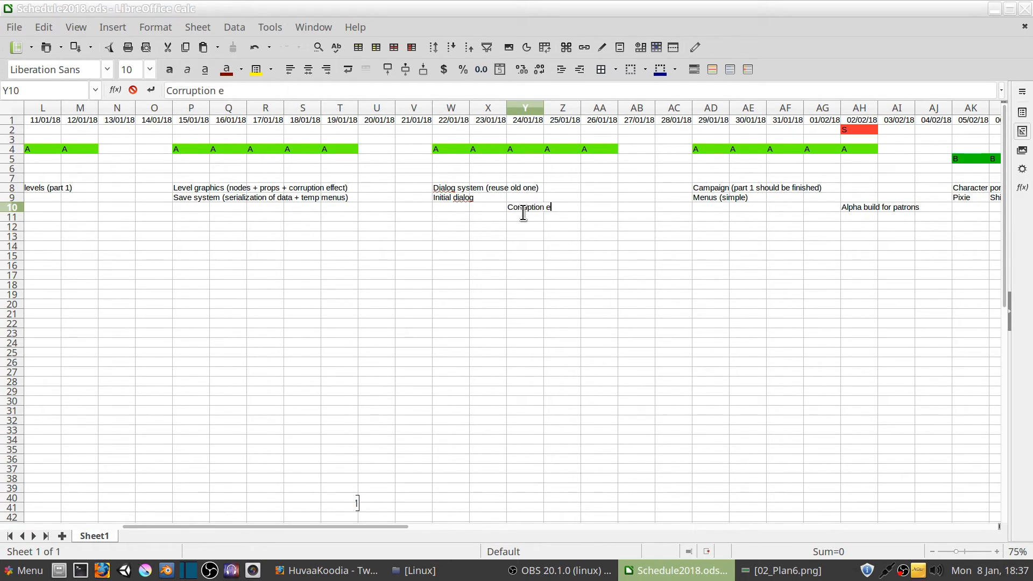
type("ffects for level character")
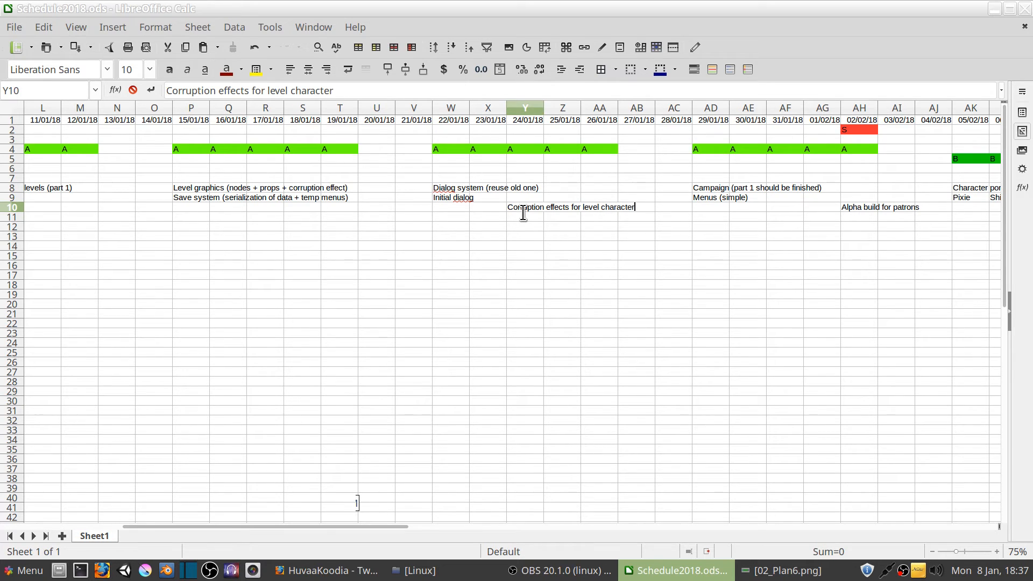
key("Return")
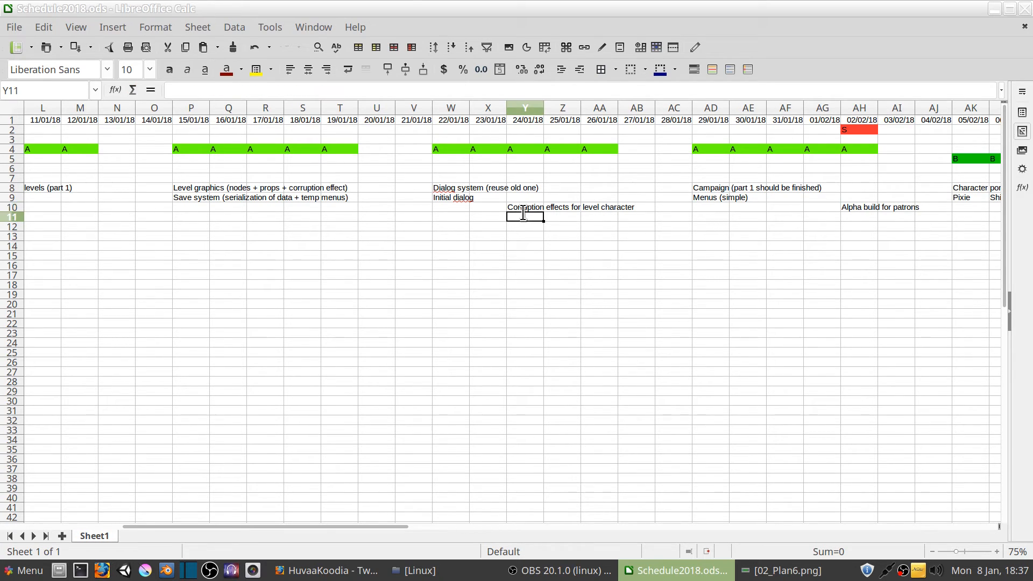
left_click(533, 208)
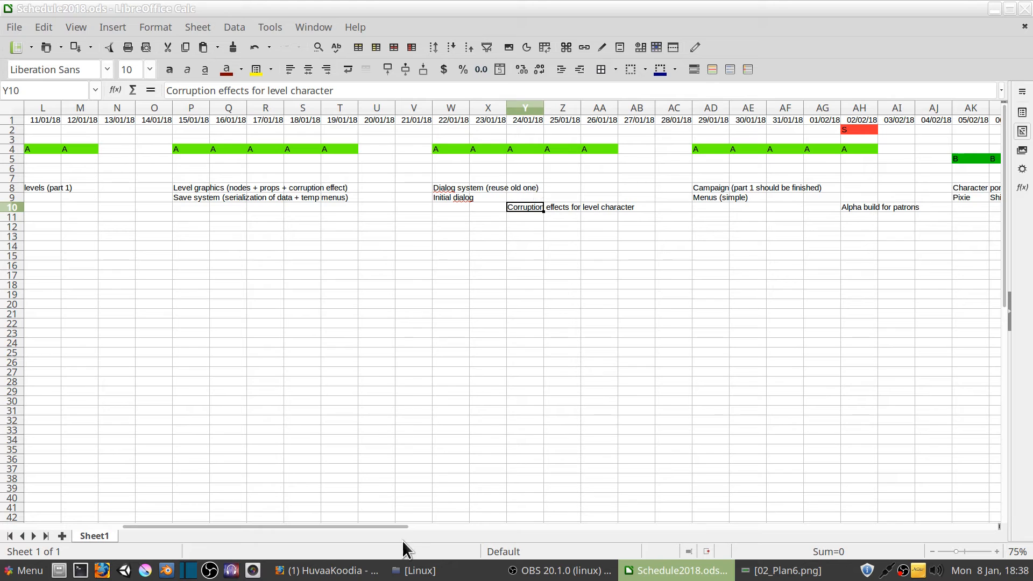
Enter the note "(Corruption effects too!)" in cell AK12 of the 05/02/18 column
left_click_drag(402, 527, 606, 519)
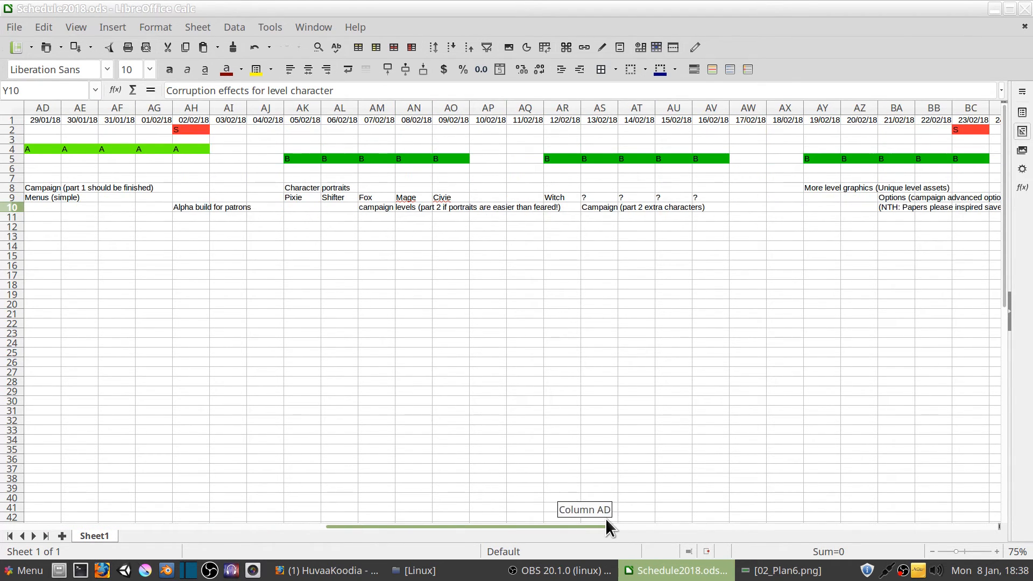
left_click(314, 228)
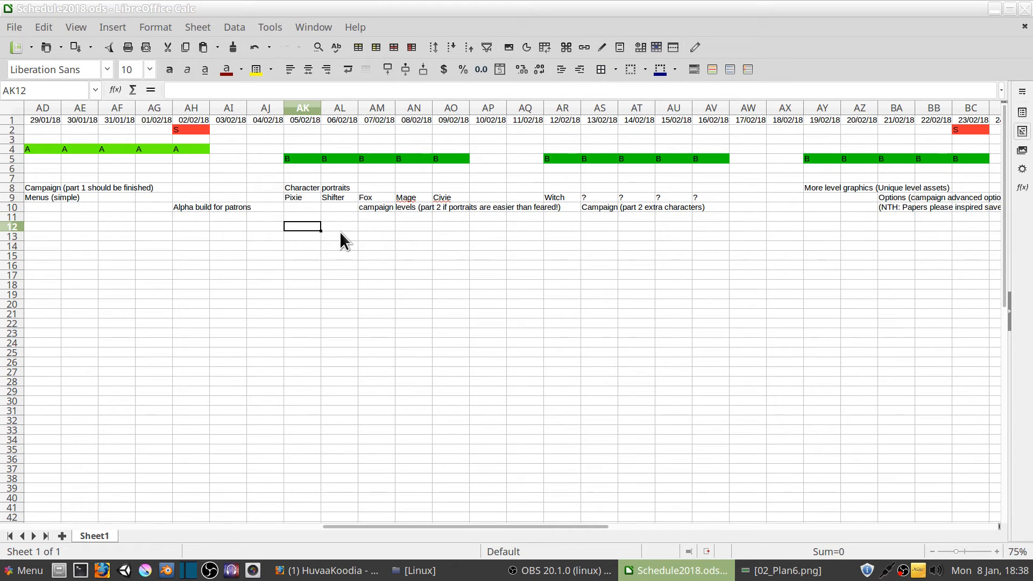
type("()")
key("Left")
key("Right")
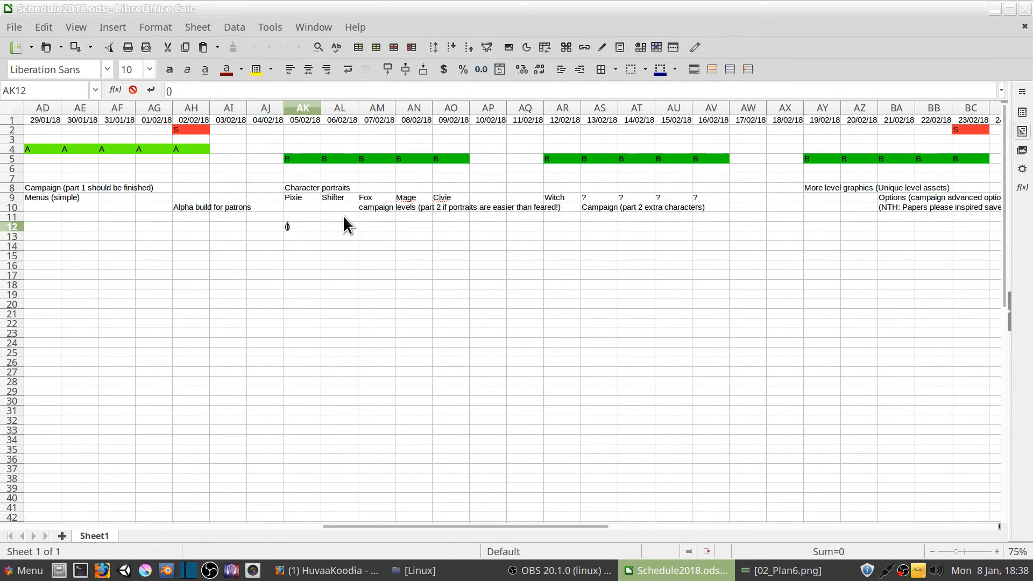
key("F2")
key("Left")
type("Corrupti")
type("on effects")
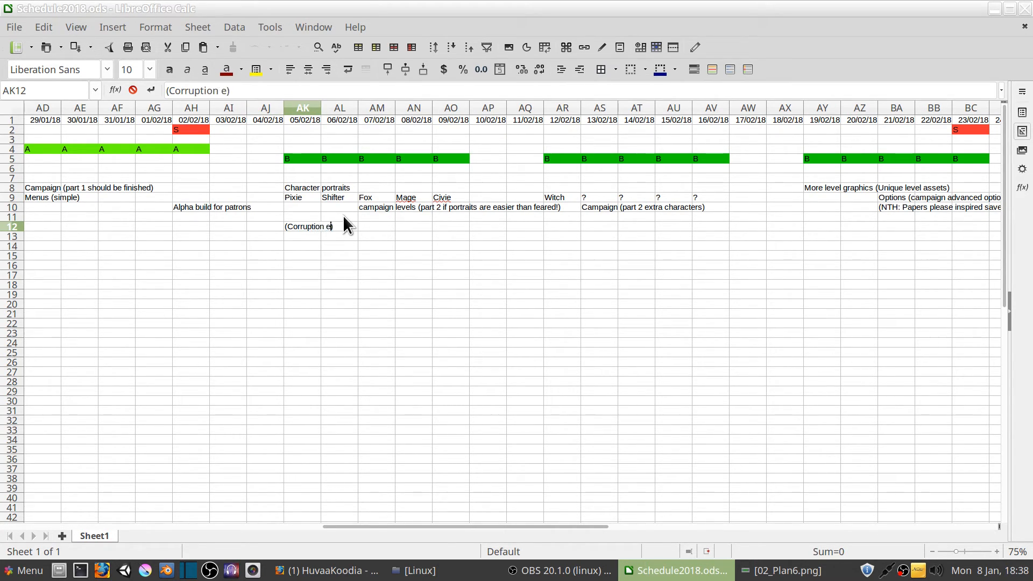
type(" t00")
key("BackSpace")
key("BackSpace")
type("oo!")
key("Return")
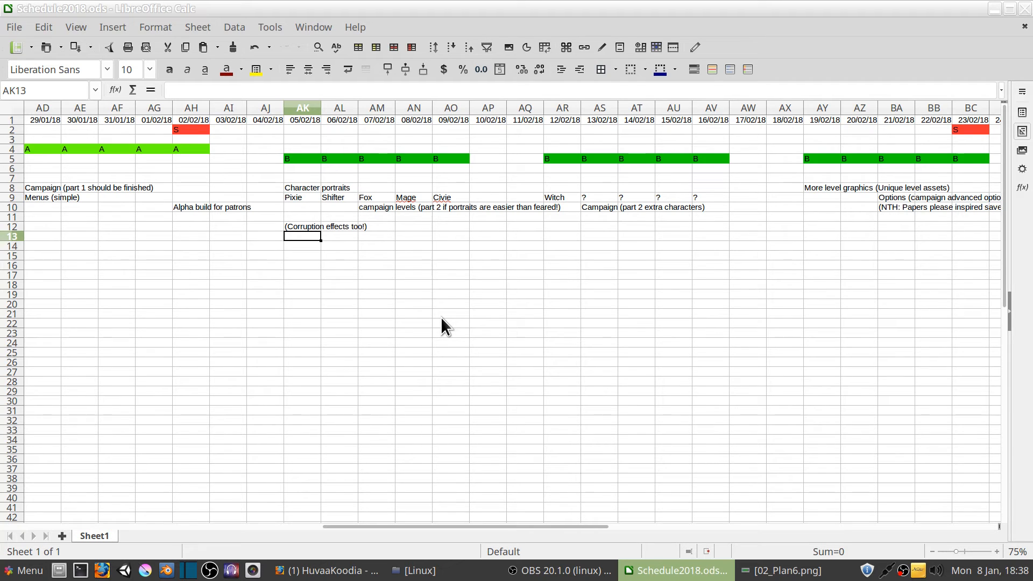
Enter the note "(Extra week?)" in cell AW13 of the 17/02/18 column
left_click_drag(296, 194, 705, 226)
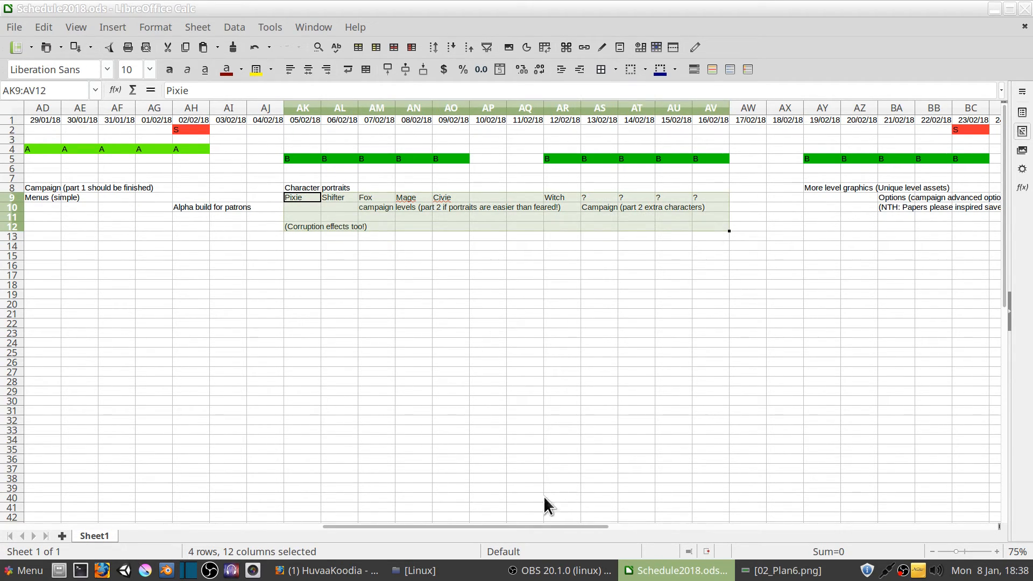
mouse_move(398, 527)
left_mouse_down()
mouse_move(443, 525)
mouse_move(389, 526)
left_mouse_up()
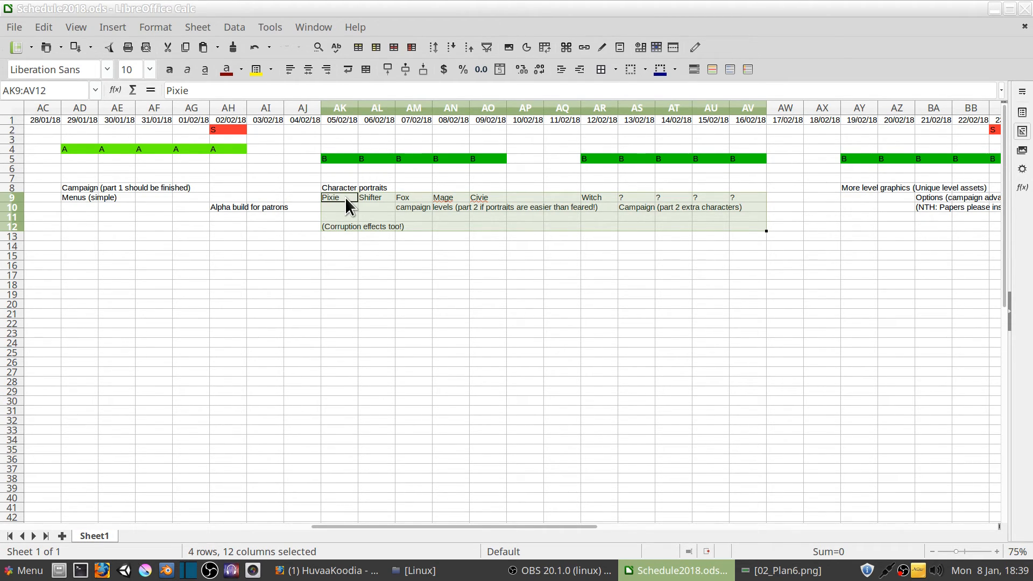
left_click(794, 236)
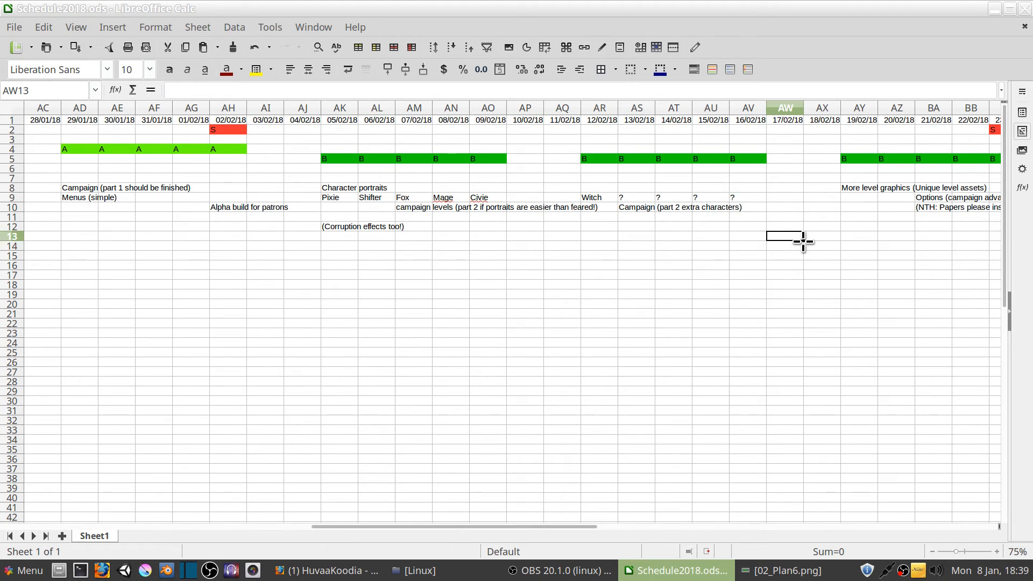
type("()")
key("F2")
key("Left")
type("Ext")
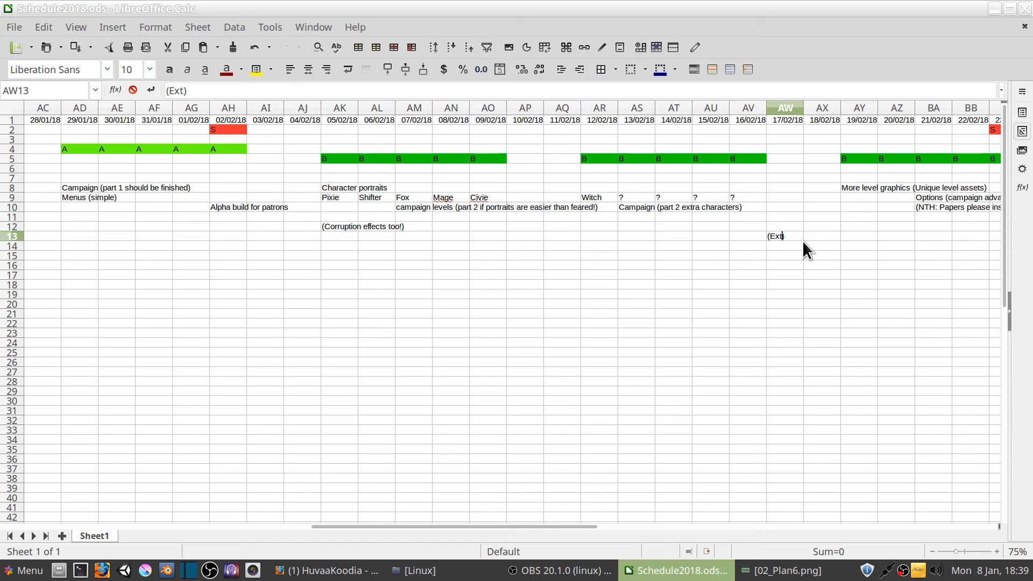
type("ra week?")
key("Return")
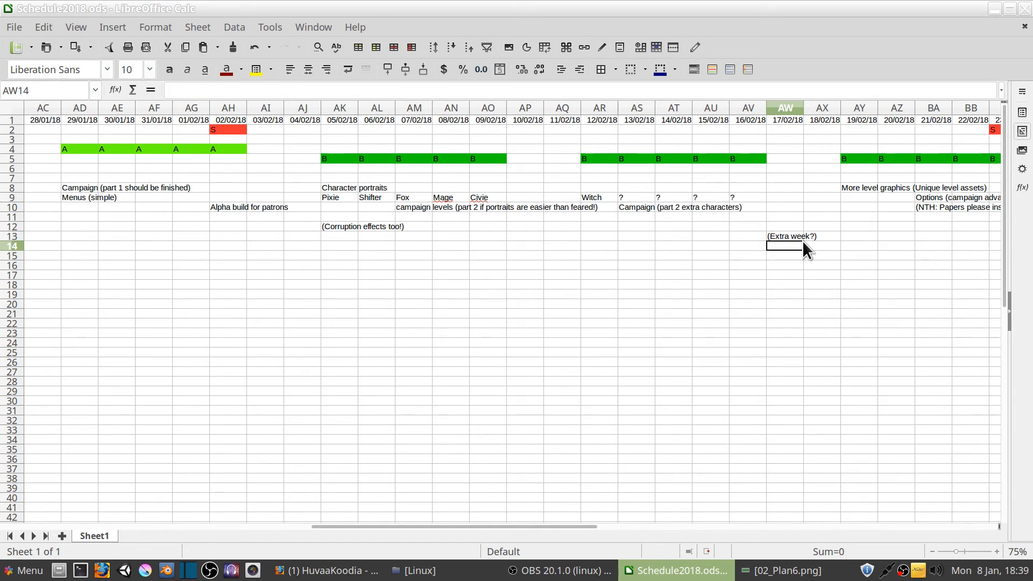
Review the beta weeks' notes on character portraits, campaign levels, extra level graphics and options
left_click_drag(584, 527, 644, 526)
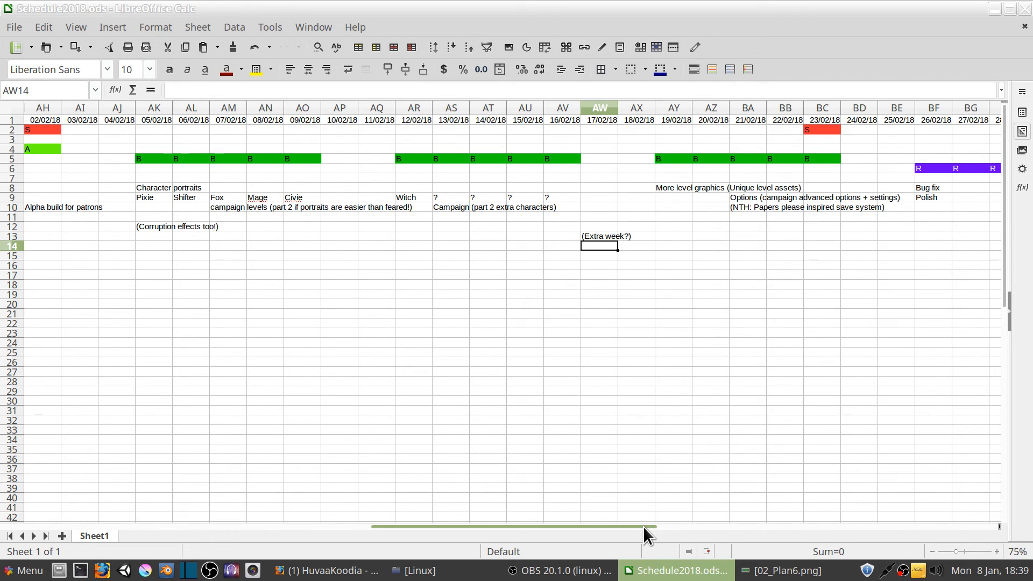
left_click_drag(644, 527, 613, 500)
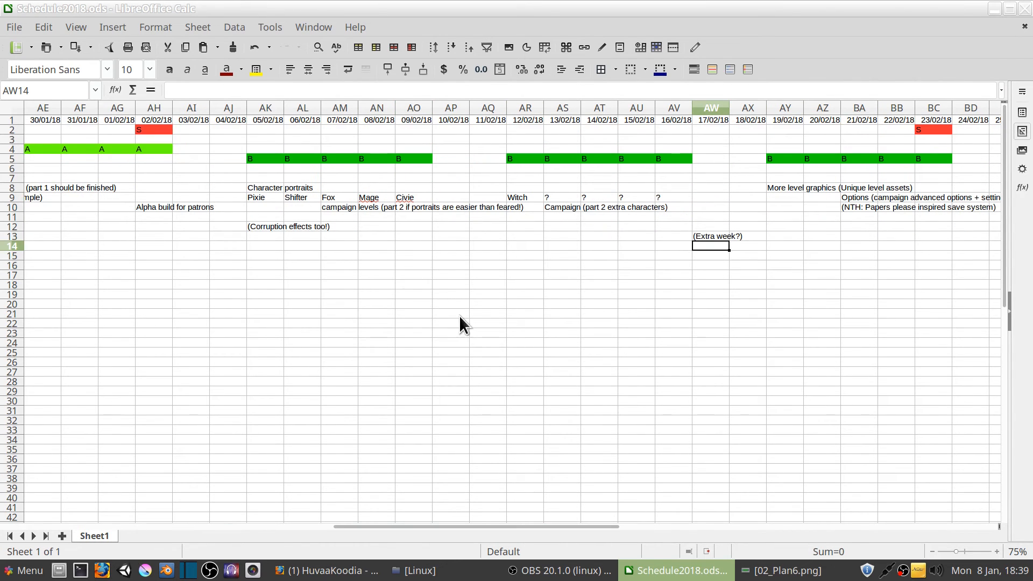
left_click_drag(255, 185, 680, 208)
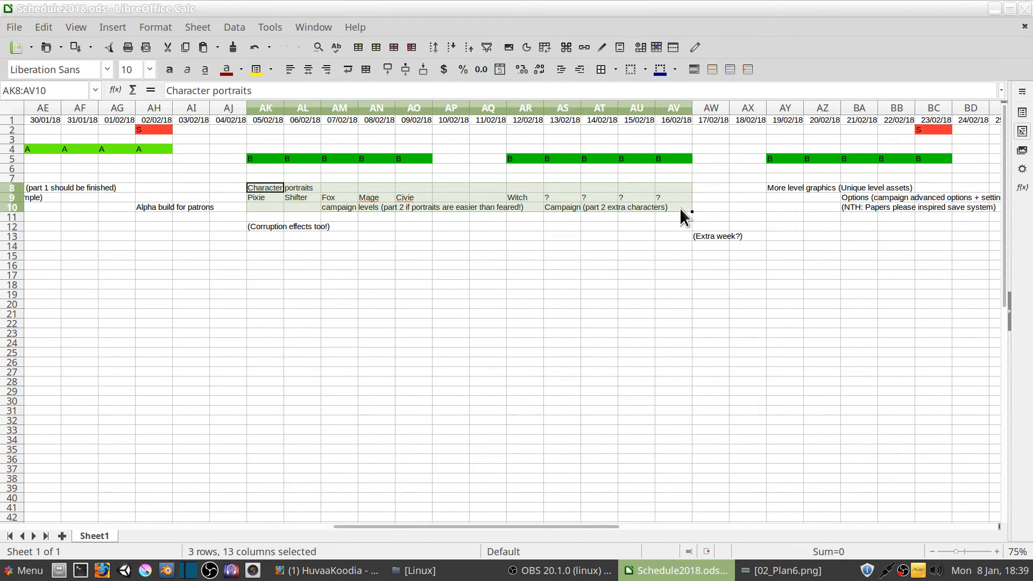
left_click_drag(522, 523, 626, 525)
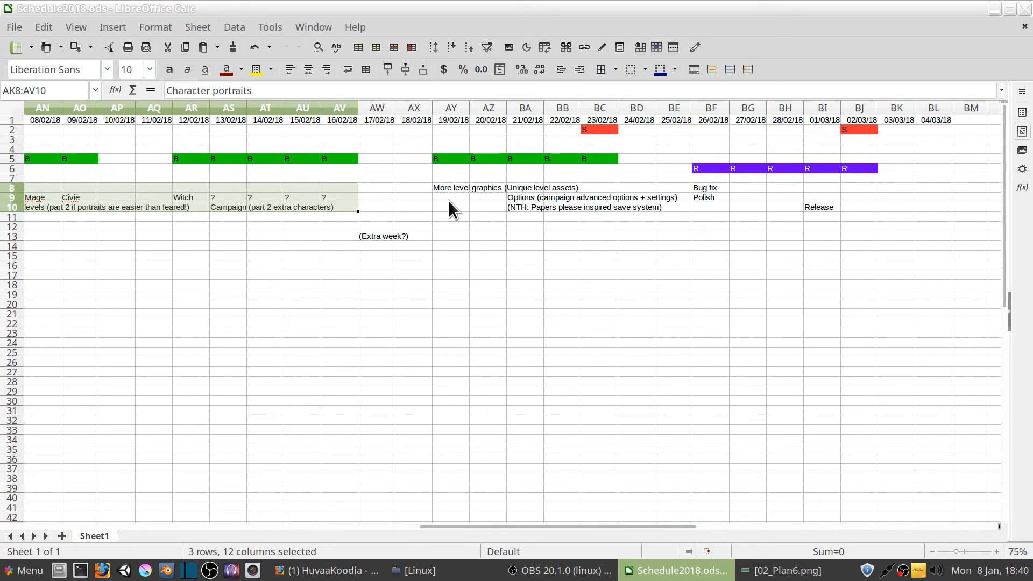
left_click_drag(449, 188, 610, 198)
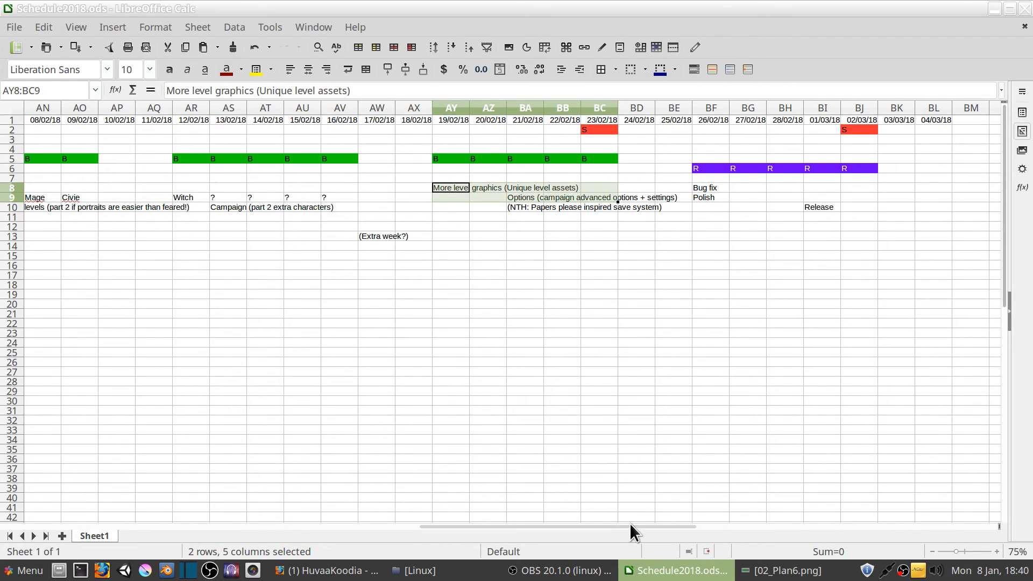
left_click_drag(629, 523, 592, 519)
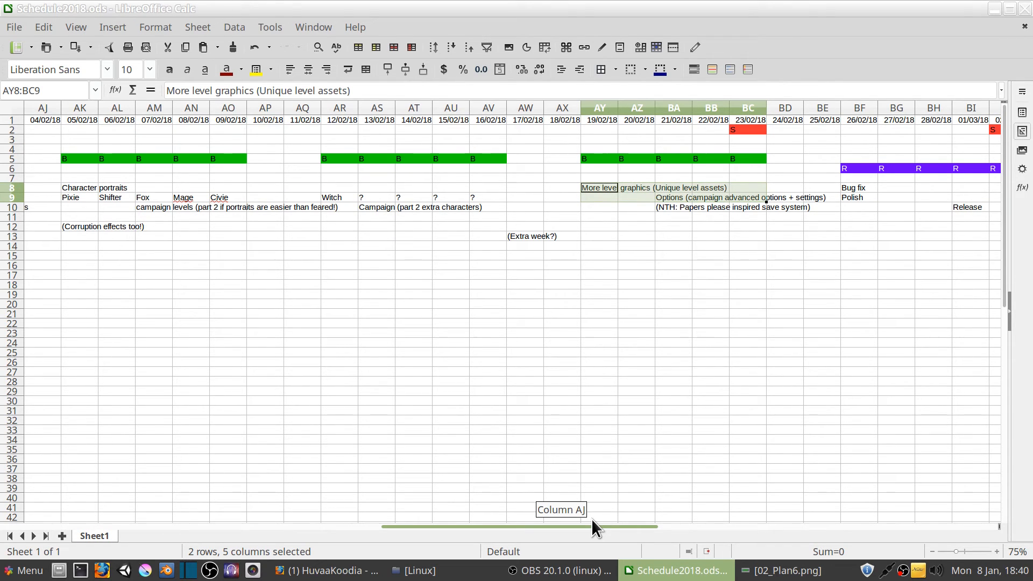
left_click_drag(592, 520, 560, 519)
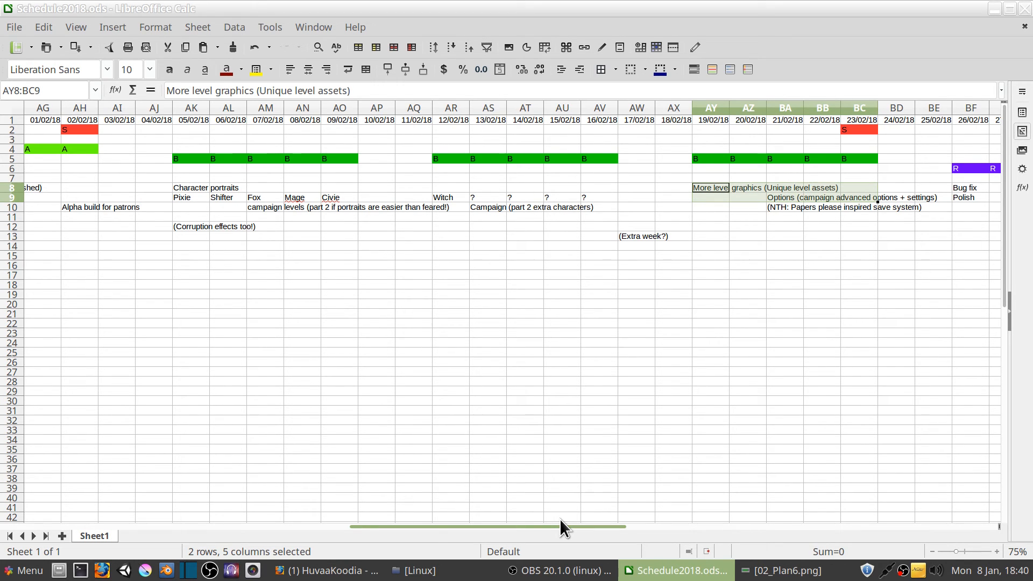
Extend the menus note in AD9 to read "Menus (simple, yet more or less final!)"
left_click_drag(560, 520, 366, 519)
left_click(599, 198)
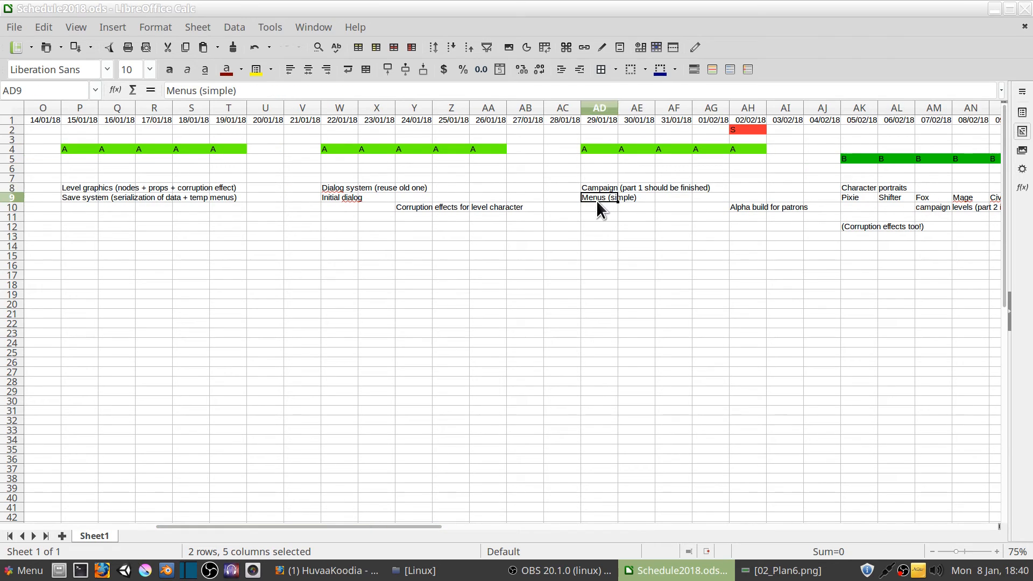
left_click(233, 91)
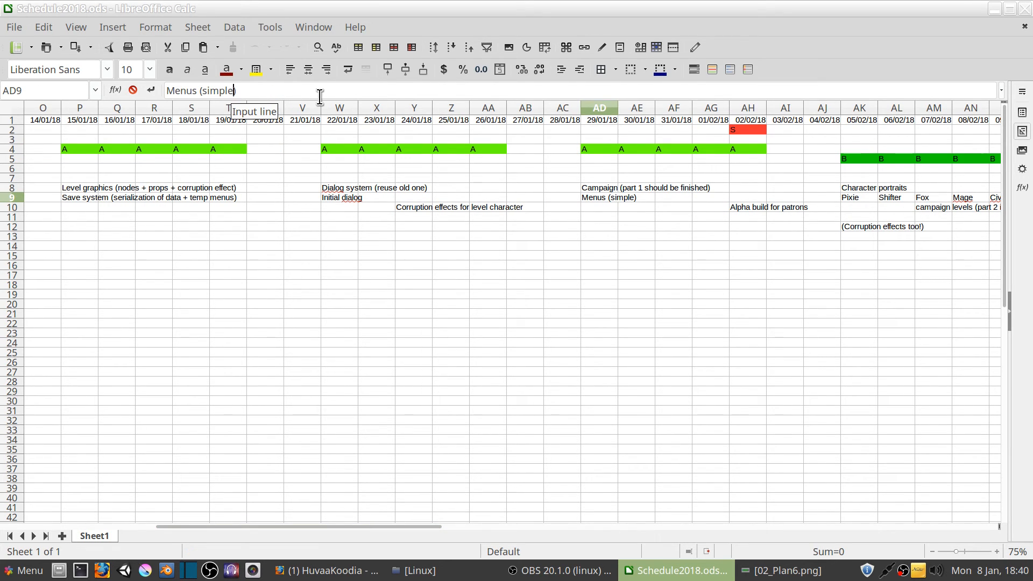
type(", yet more o")
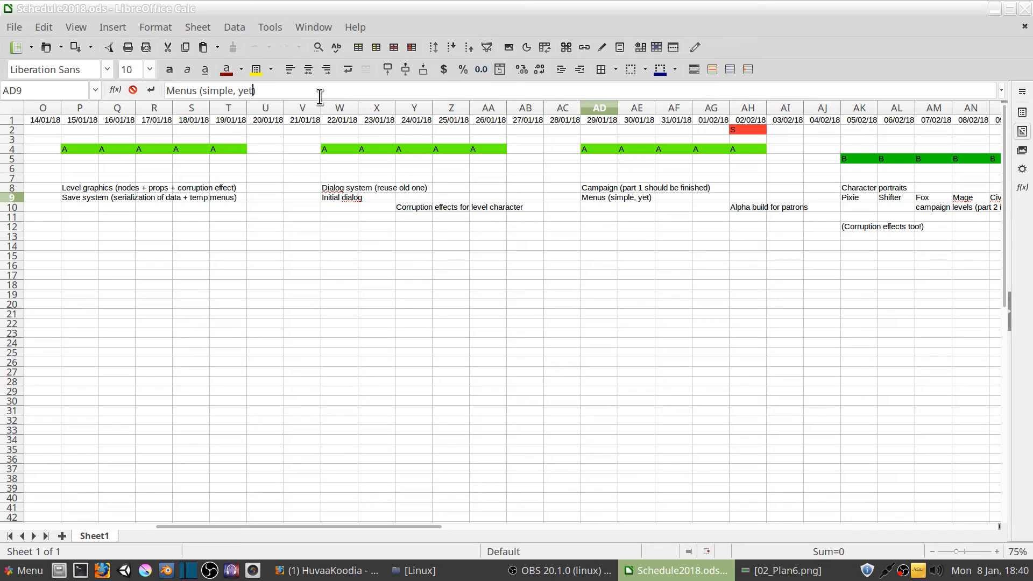
type("r less final?")
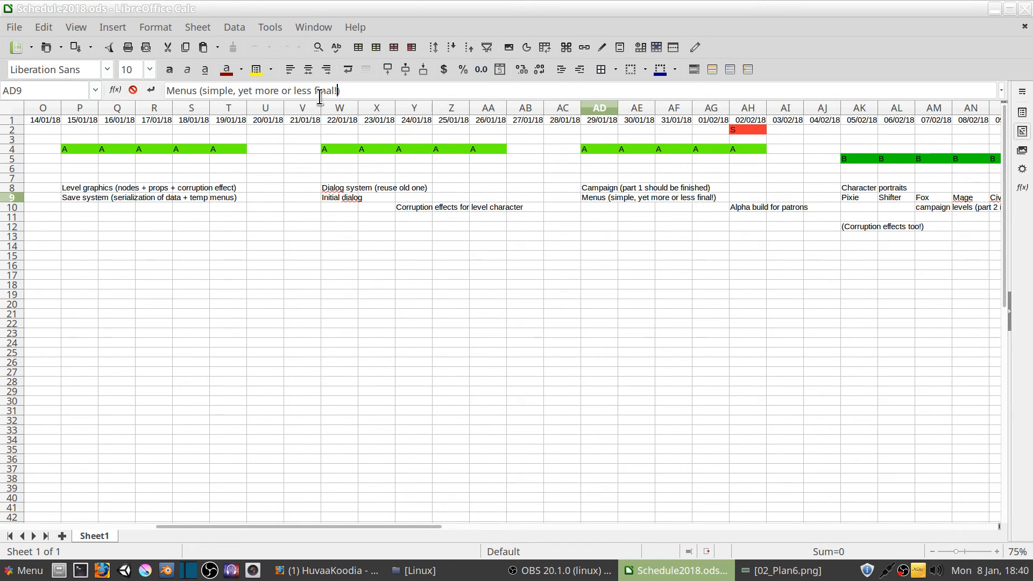
key("Return")
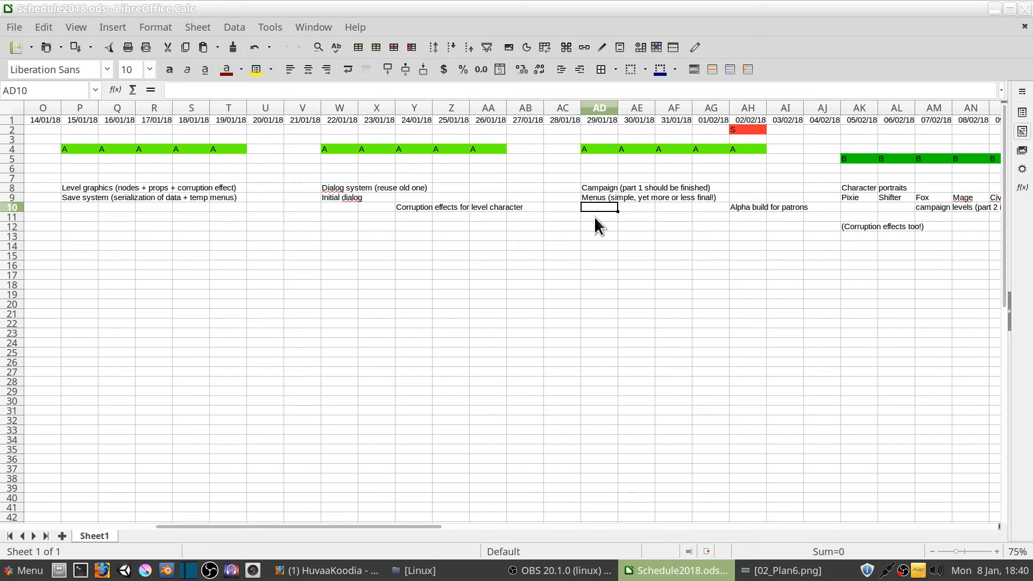
left_click(605, 200)
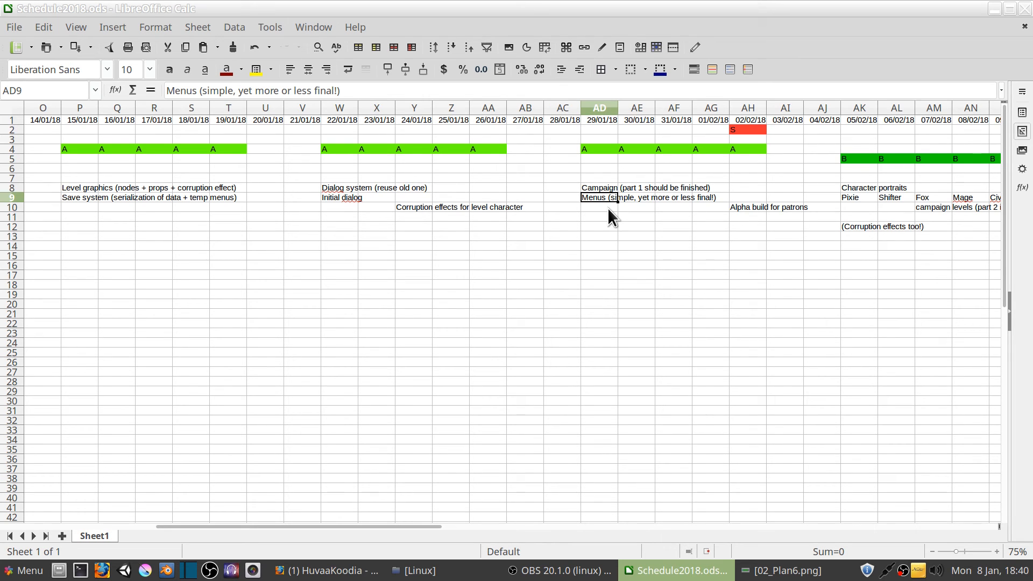
Change the note in AH10 to "Alpha build for patrons?" and copy its text
left_click_drag(196, 528, 373, 525)
left_click(307, 208)
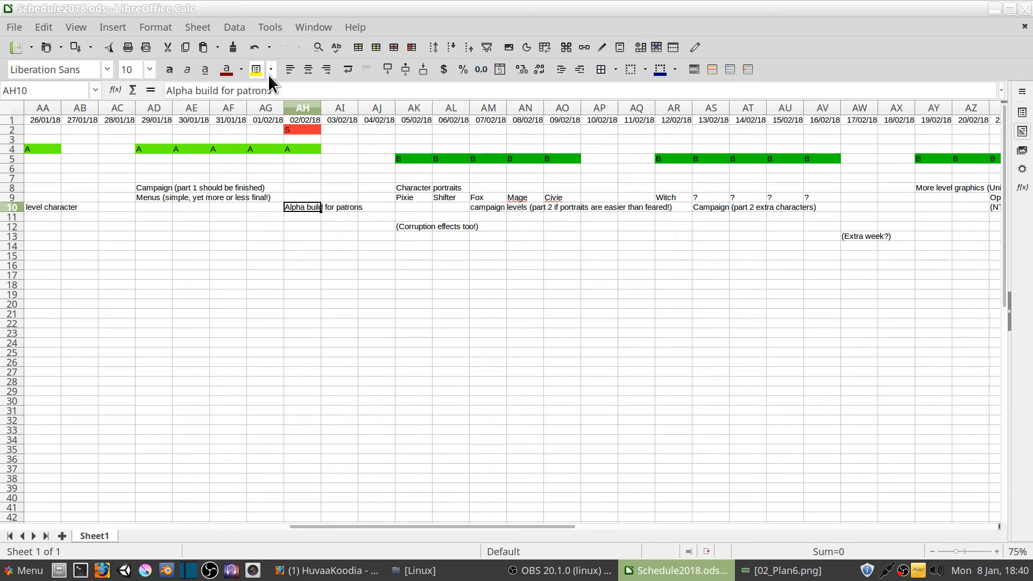
left_click(302, 90)
type("?")
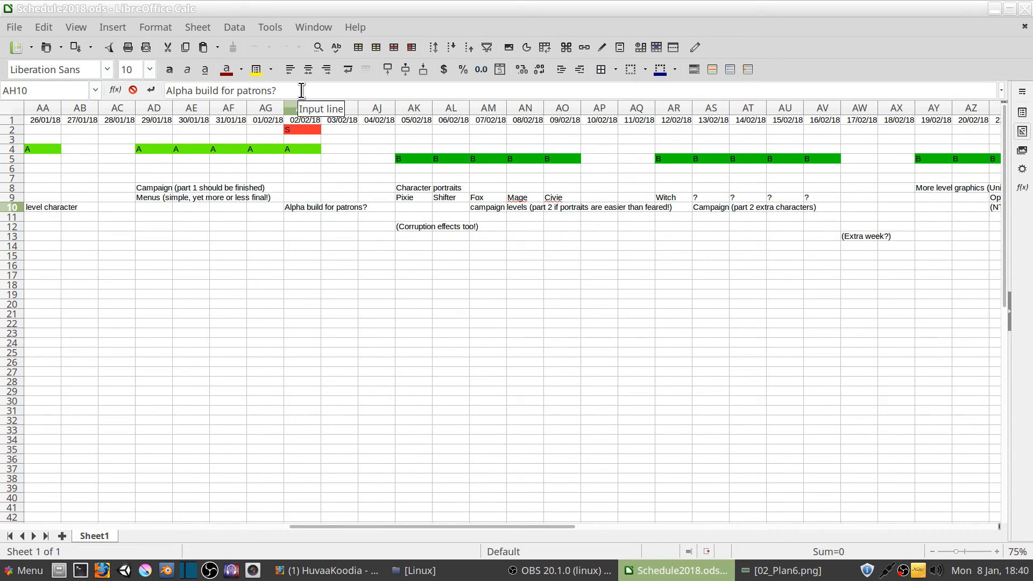
triple_click(298, 91)
key("ctrl+c")
left_click(598, 286)
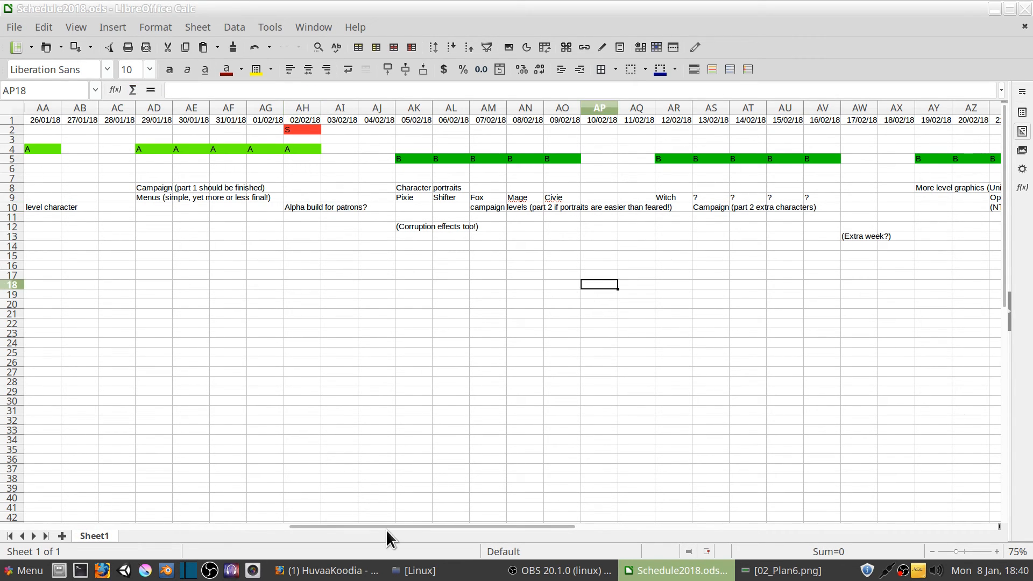
Paste the copied build note into BD12 of the 24/02/18 column and reword it to "Beta build for patrons?"
left_click_drag(386, 528, 527, 525)
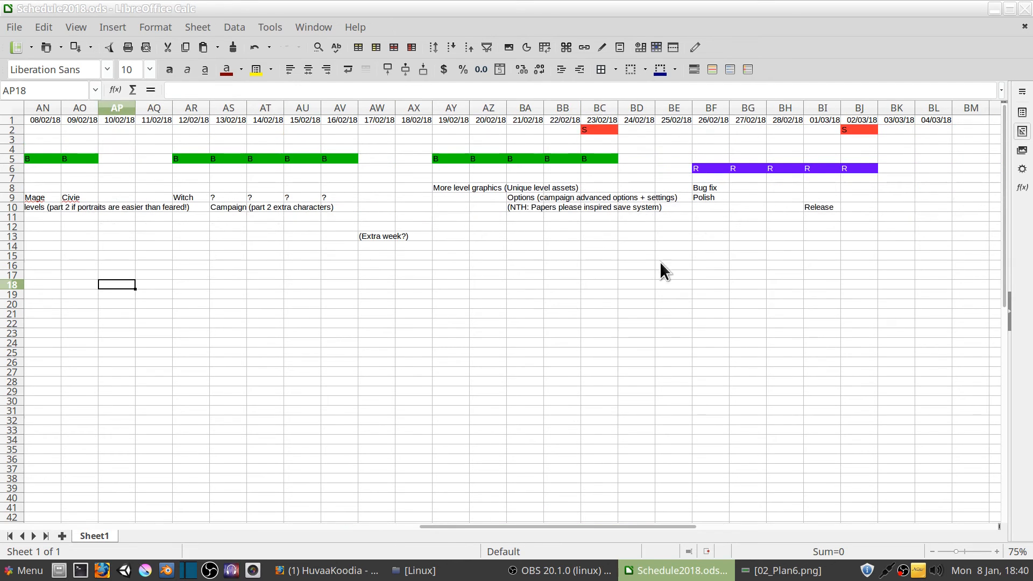
left_click(630, 228)
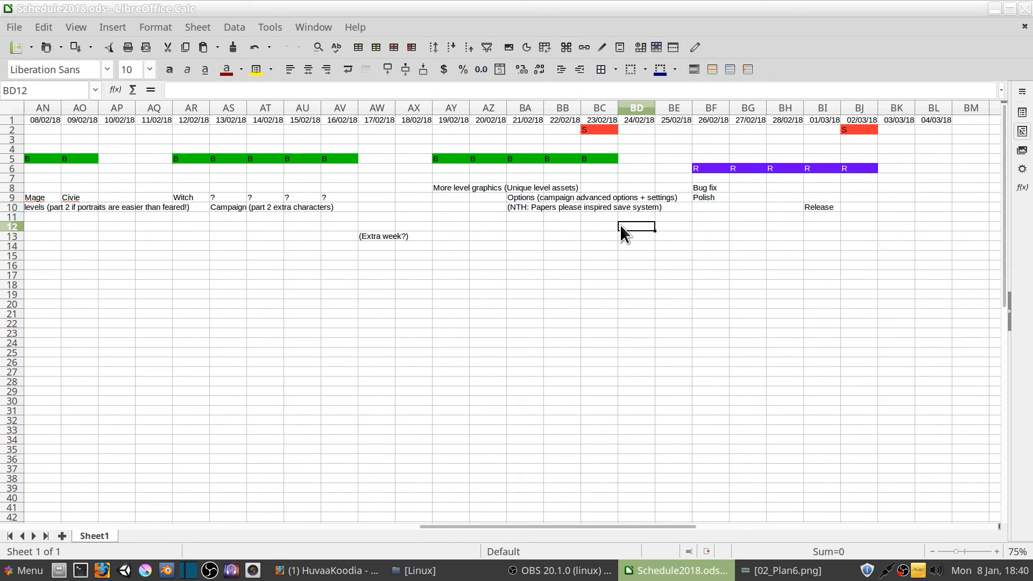
type("Alpha build for patrons?")
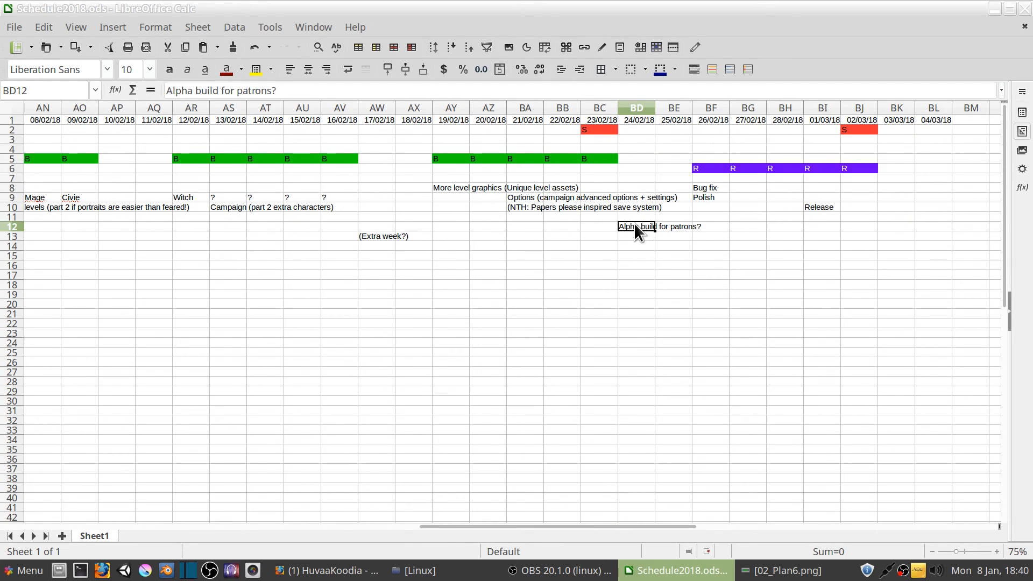
double_click(188, 91)
type("Beta")
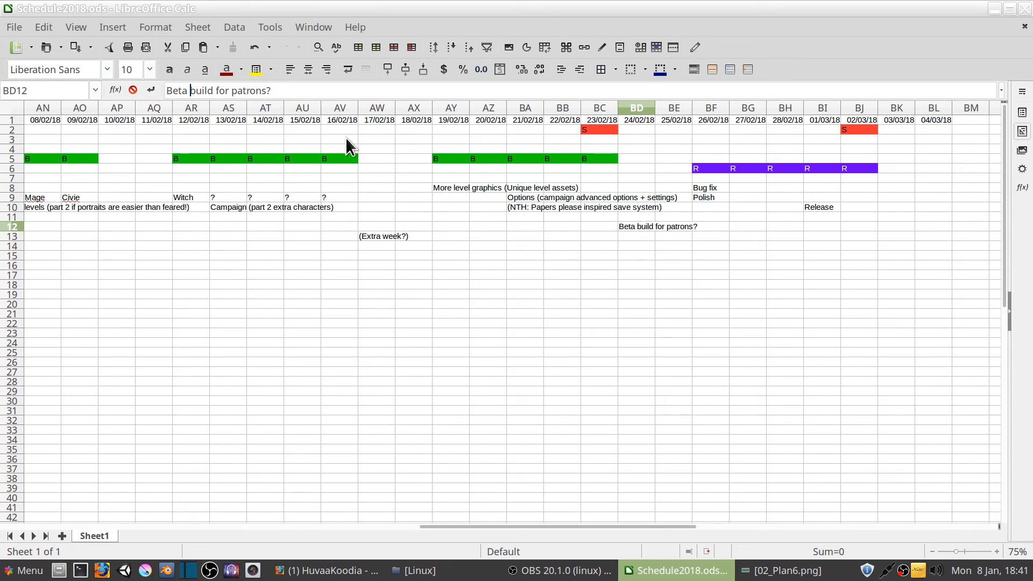
Paste the build note into BJ12 of the 02/03/18 column and reword it to "Release build for patrons? and itch"
left_click(869, 226)
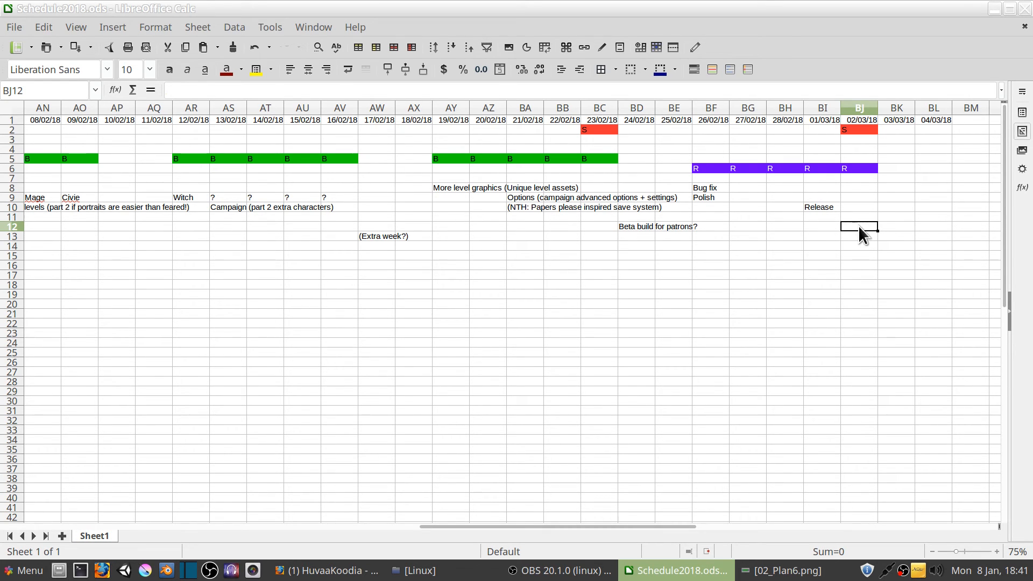
key("ctrl+v")
double_click(179, 91)
type("Re")
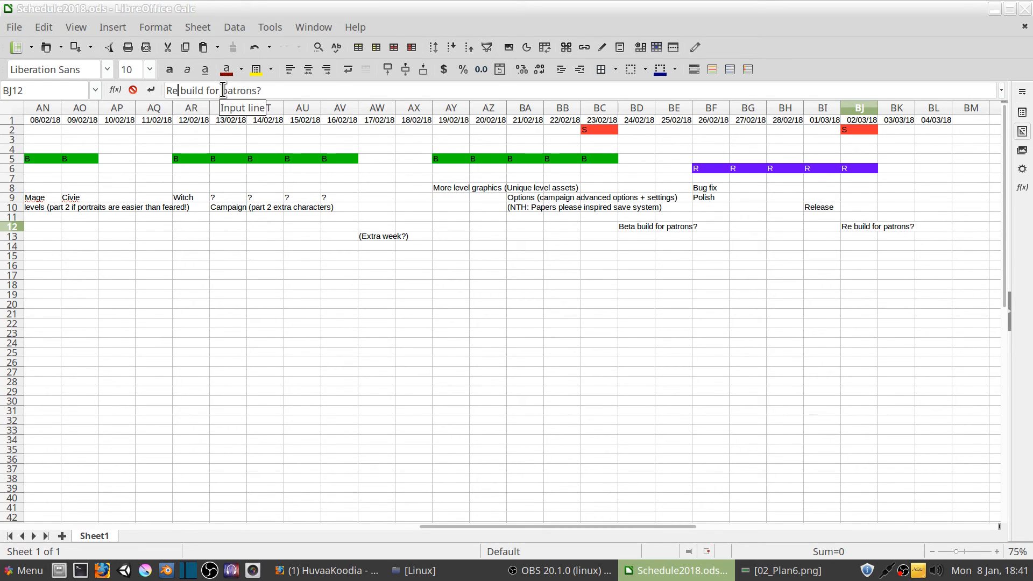
type("lease")
key("End")
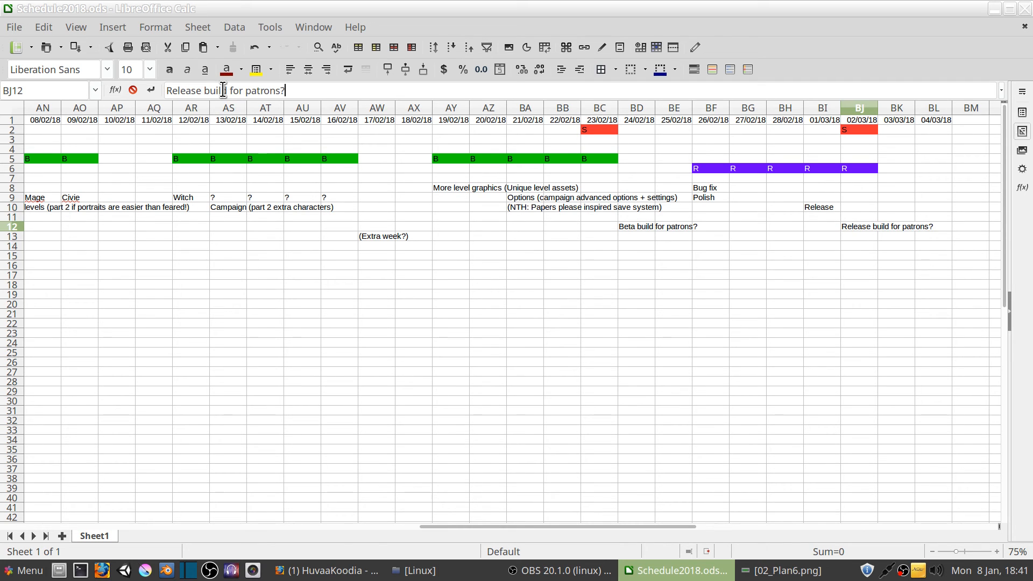
key("Left")
type("and itch")
key("Left")
key("Left")
key("Left")
key("Left")
key("Left")
key("Left")
key("Left")
key("Left")
key("Left")
type("?")
key("Return")
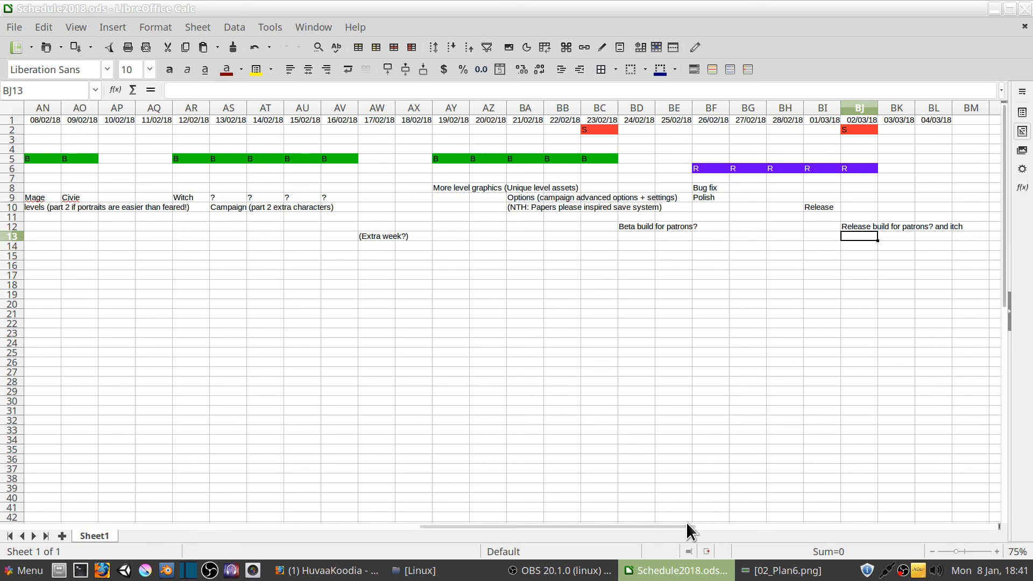
left_click_drag(683, 525, 734, 527)
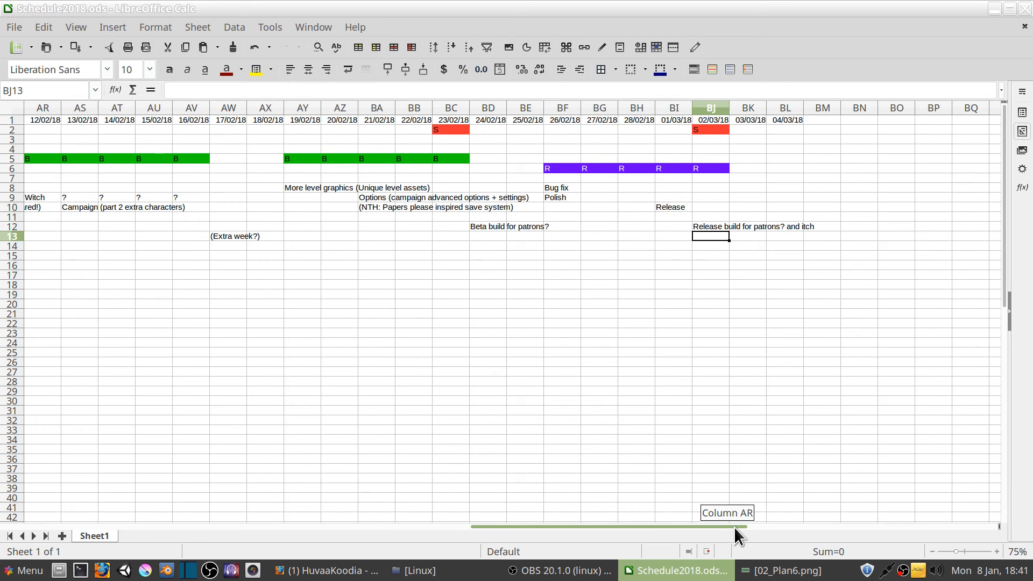
Review the full schedule from the January prototype and alpha weeks through the February beta weeks to the release week ending 02/03/18
mouse_move(733, 528)
left_mouse_down()
mouse_move(671, 528)
mouse_move(734, 528)
left_mouse_up()
left_click_drag(733, 528, 451, 528)
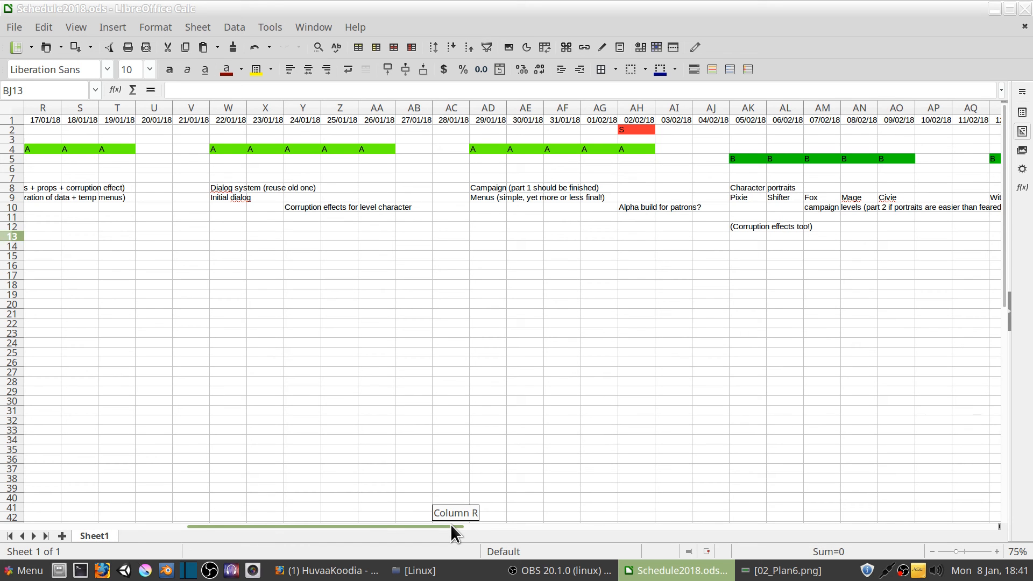
left_click_drag(451, 524, 412, 525)
left_click_drag(279, 528, 253, 529)
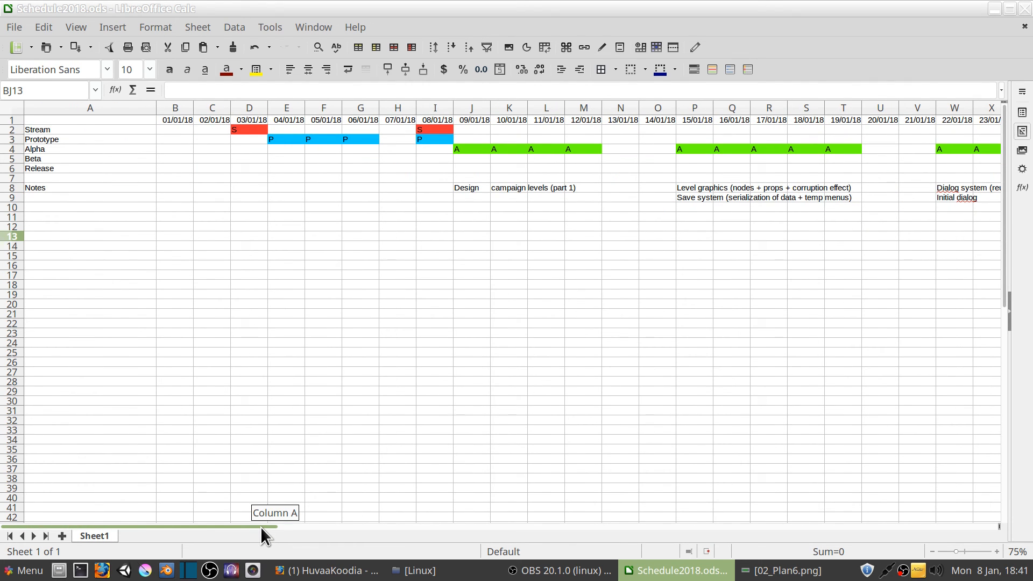
left_click(375, 226)
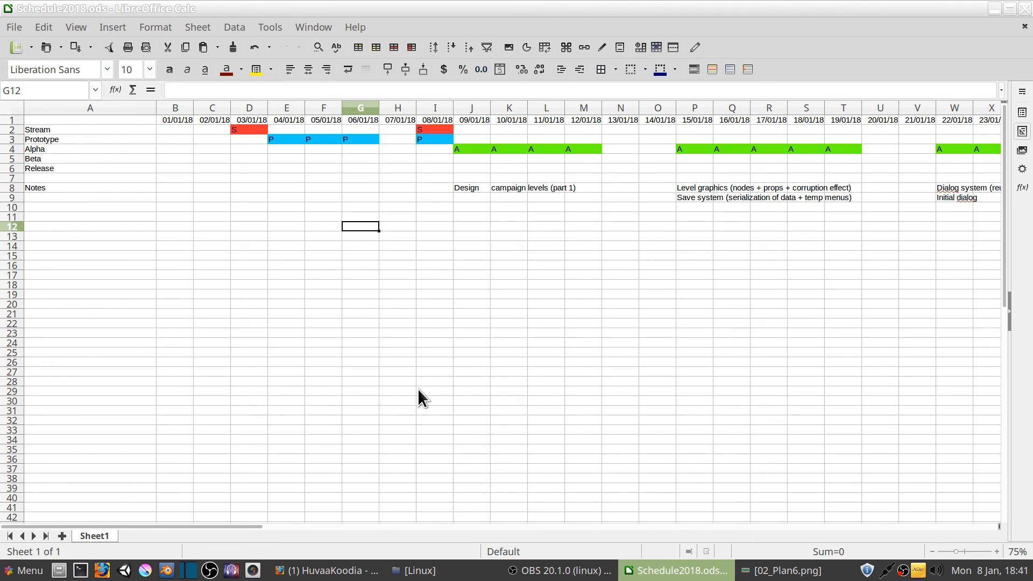
left_click_drag(254, 526, 379, 531)
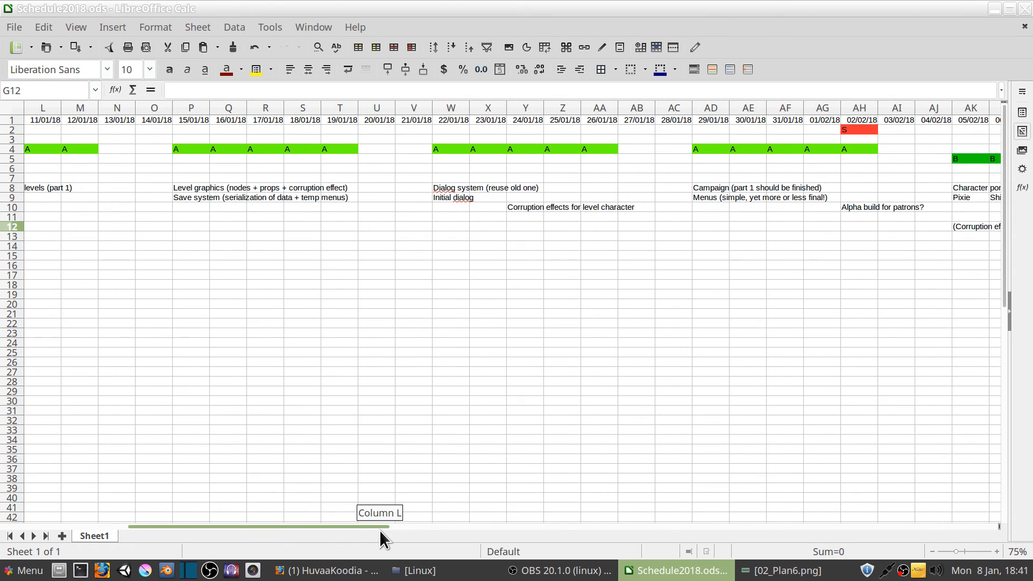
left_click_drag(378, 530, 347, 530)
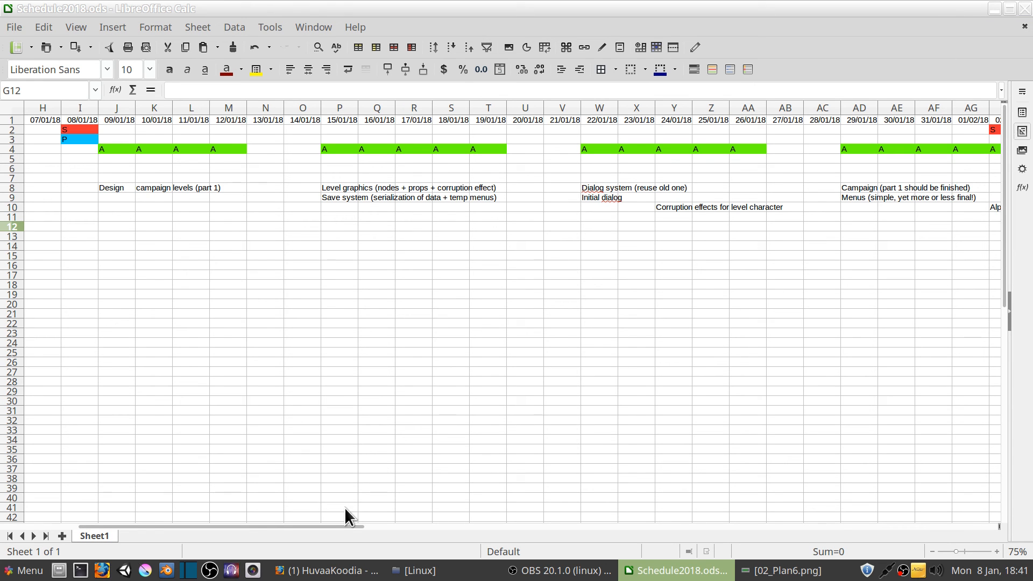
left_click_drag(332, 524, 629, 541)
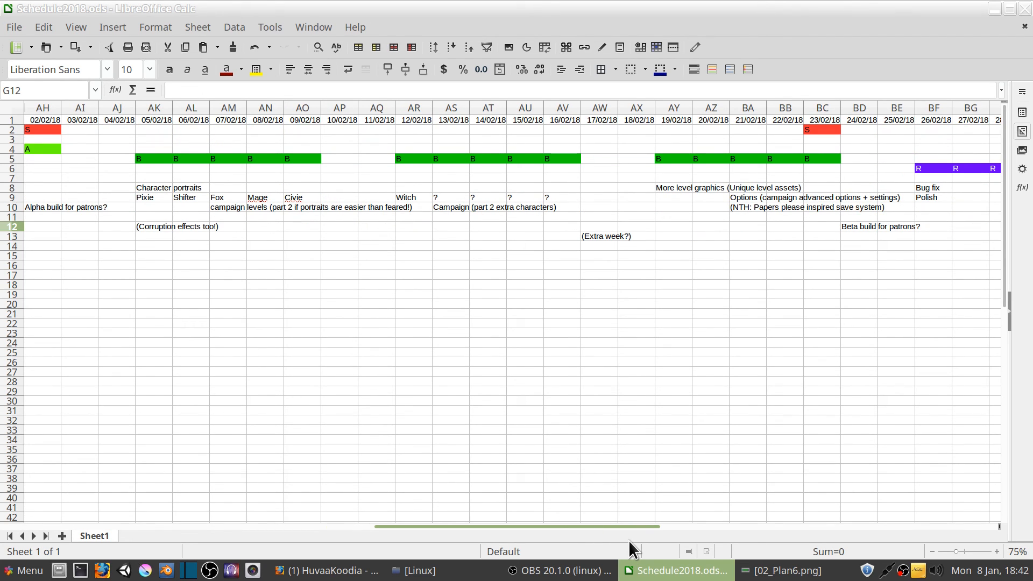
left_click_drag(629, 540, 697, 551)
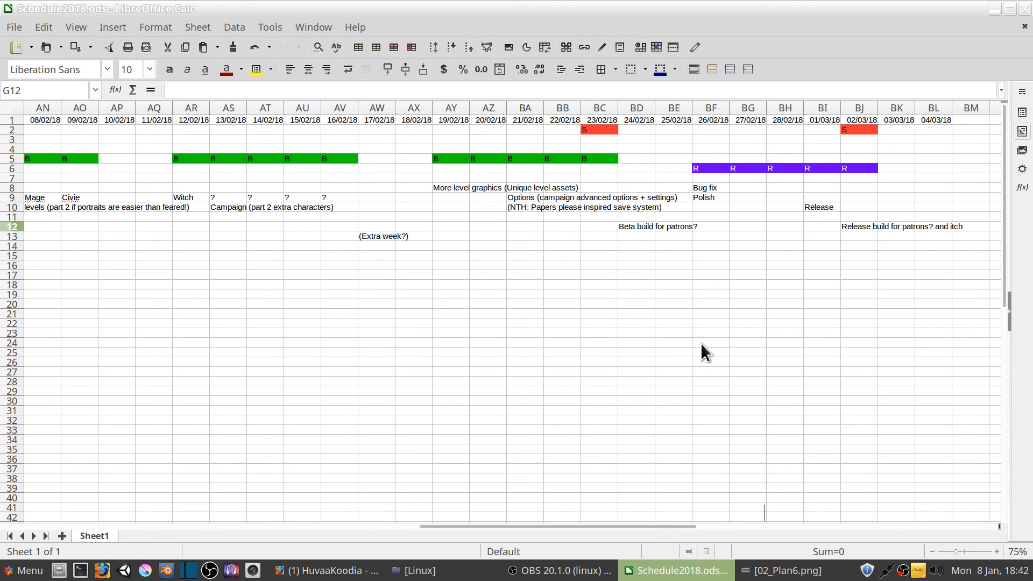
Close the Schedule2018.ods spreadsheet and return to the desktop
left_click(1025, 8)
left_click(679, 188)
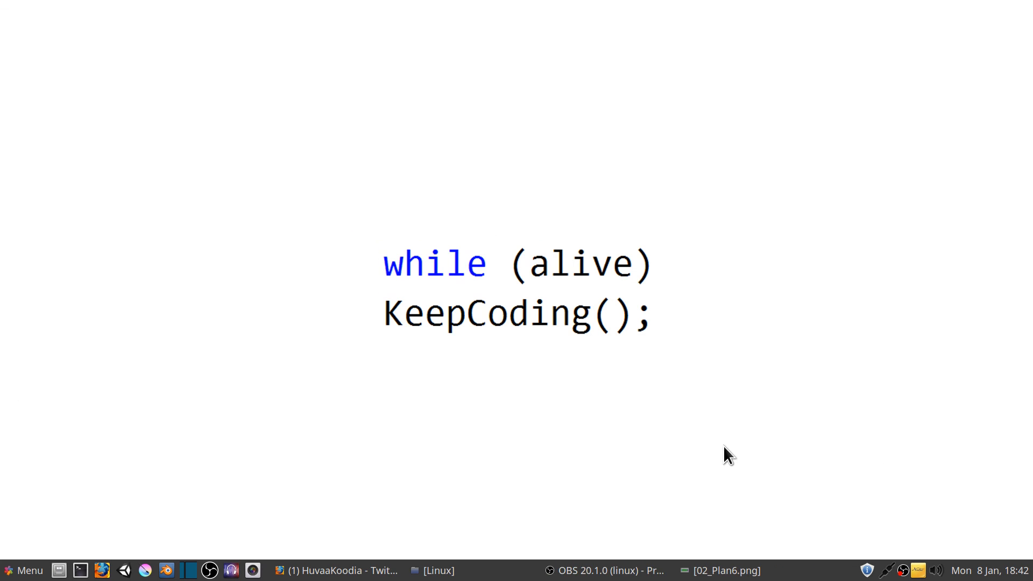